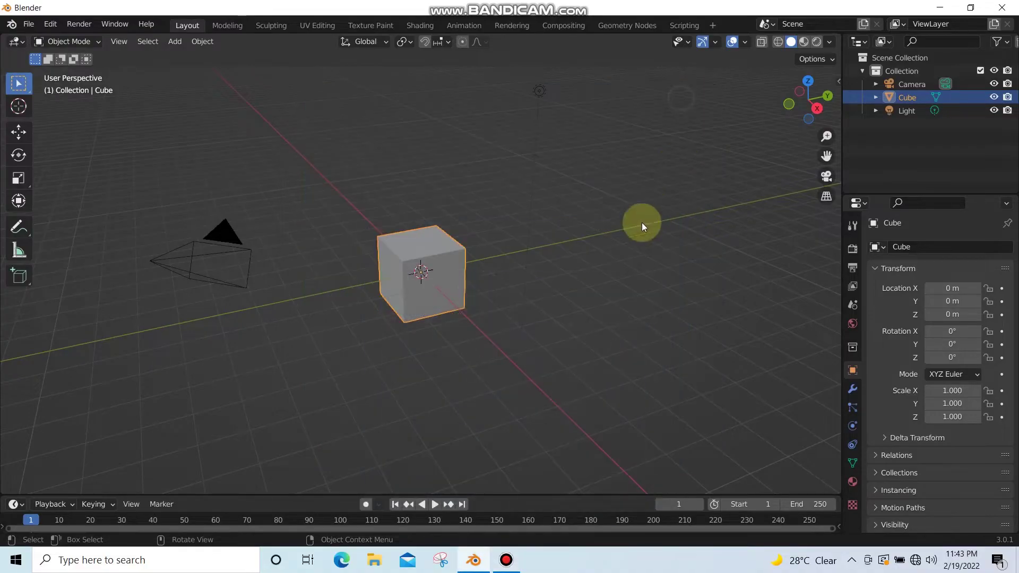
# Delete the default cube, add a plane scaled by 9.149, and hide the camera in the Outliner.
pyautogui.press('Delete')
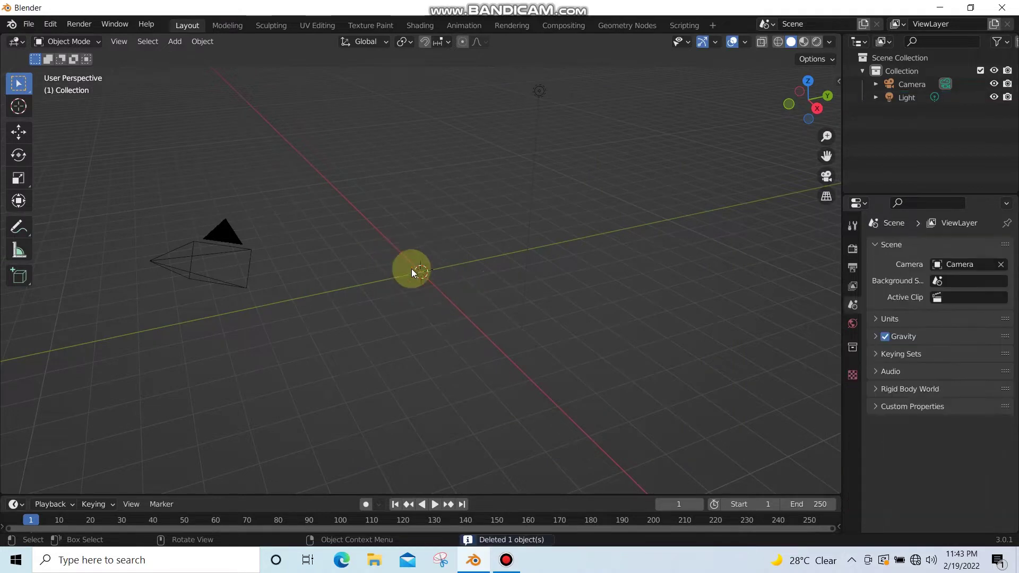
pyautogui.hotkey('shift', 'a')
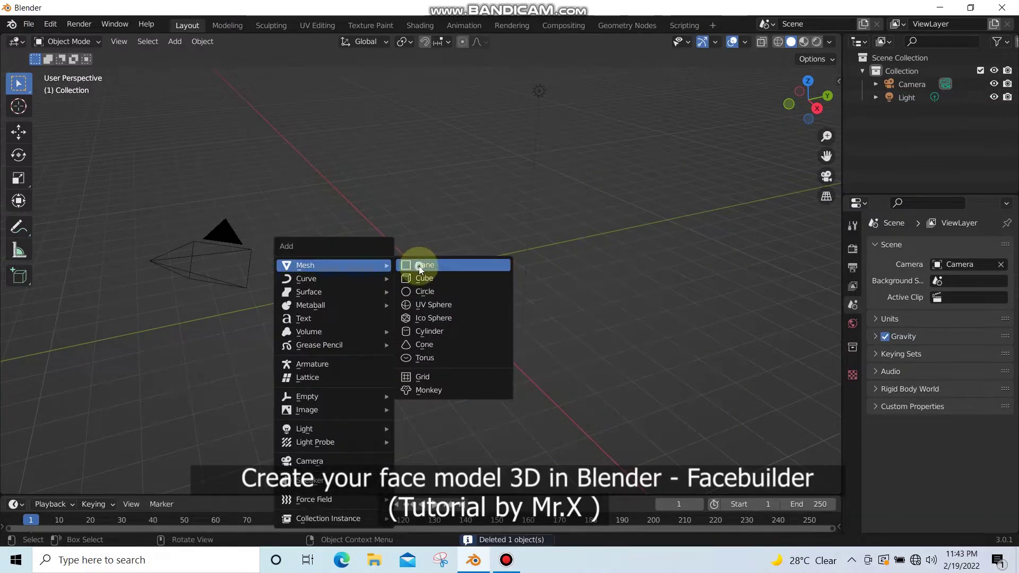
pyautogui.click(418, 265)
pyautogui.press('s')
pyautogui.click(689, 125)
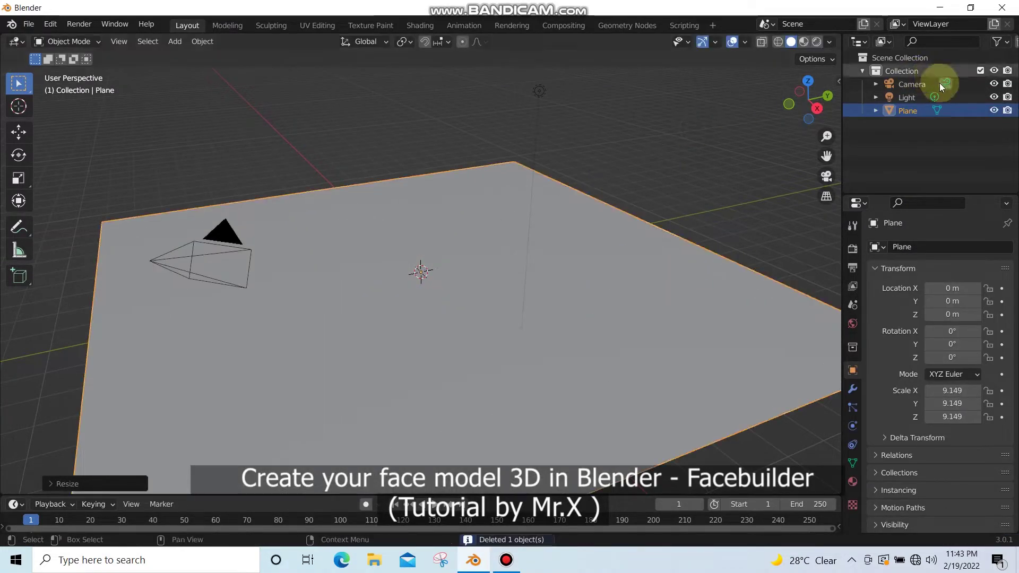
pyautogui.click(994, 84)
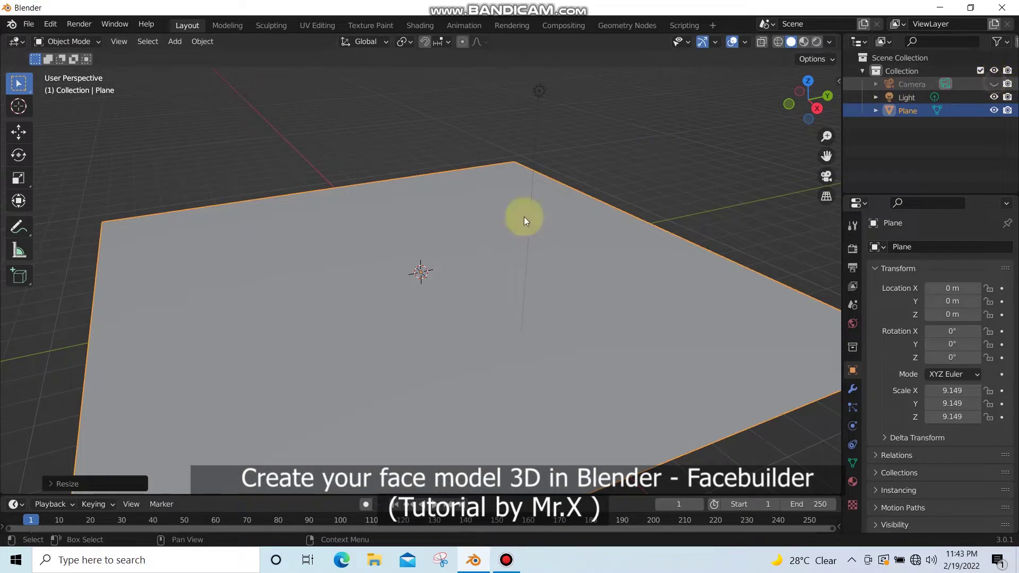
# Enter Edit Mode on the plane and subdivide it twice.
pyautogui.press('Tab')
pyautogui.rightClick(458, 236)
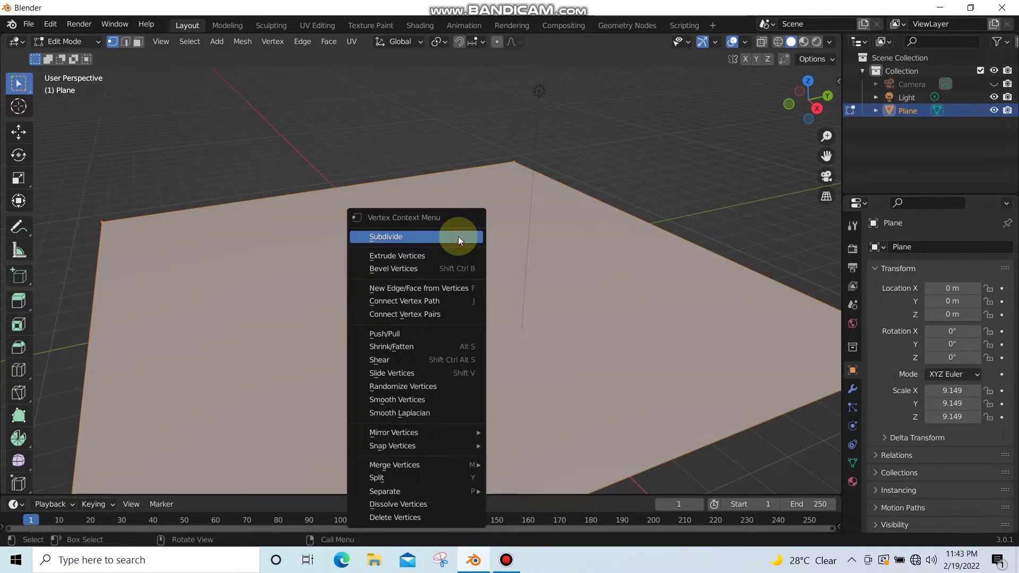
pyautogui.click(458, 237)
pyautogui.rightClick(458, 237)
pyautogui.click(458, 236)
pyautogui.scroll(-2, 456, 234)
pyautogui.scroll(-2, 471, 221)
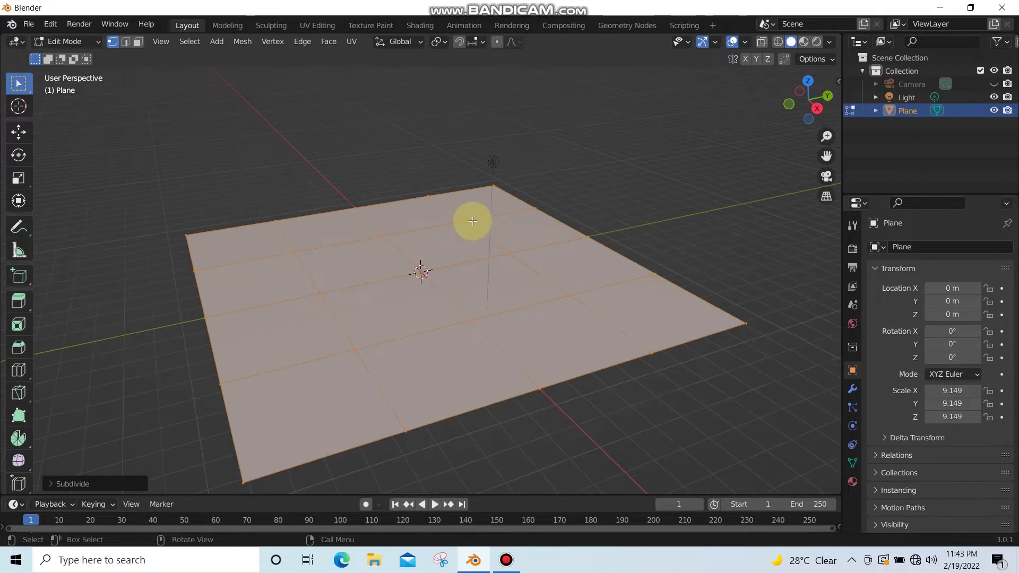
# Raise a few individual vertices upward along Z to form gentle bumps.
pyautogui.click(464, 220)
pyautogui.click(19, 131)
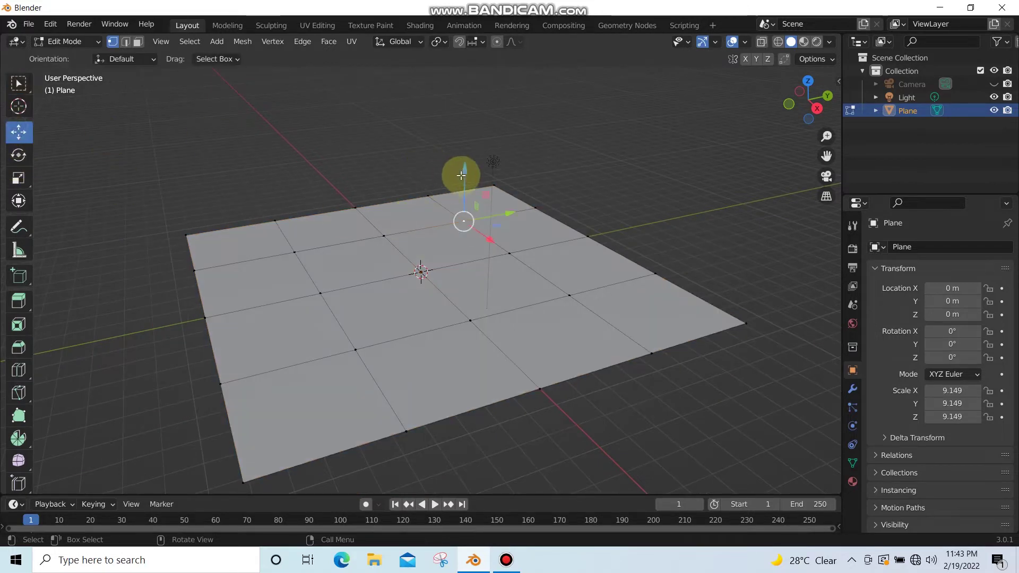
pyautogui.moveTo(465, 179)
pyautogui.mouseDown()
pyautogui.moveTo(467, 162)
pyautogui.moveTo(336, 284)
pyautogui.moveTo(323, 276)
pyautogui.moveTo(315, 227)
pyautogui.mouseUp()
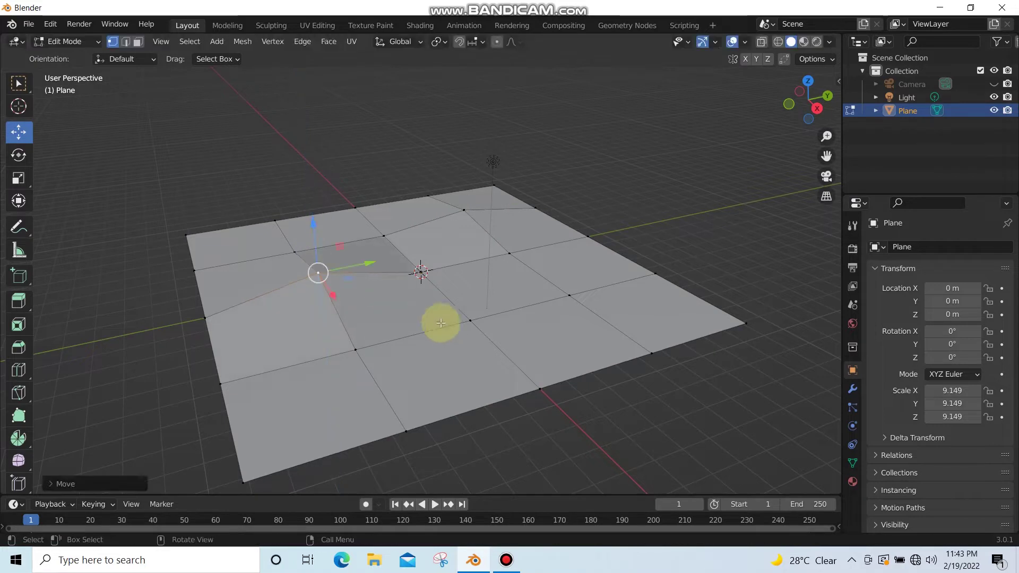
pyautogui.click(470, 321)
pyautogui.moveTo(471, 278); pyautogui.dragTo(473, 254)
pyautogui.click(510, 253)
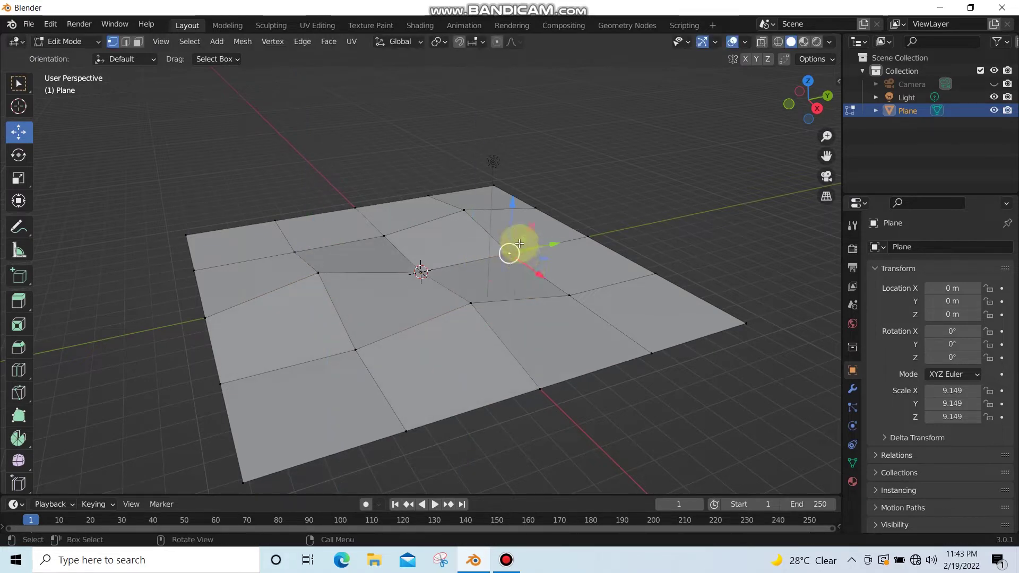
pyautogui.press('z')
# Select all vertices and subdivide the whole plane twice more for a finer grid.
pyautogui.press('a')
pyautogui.rightClick(519, 227)
pyautogui.click(519, 227)
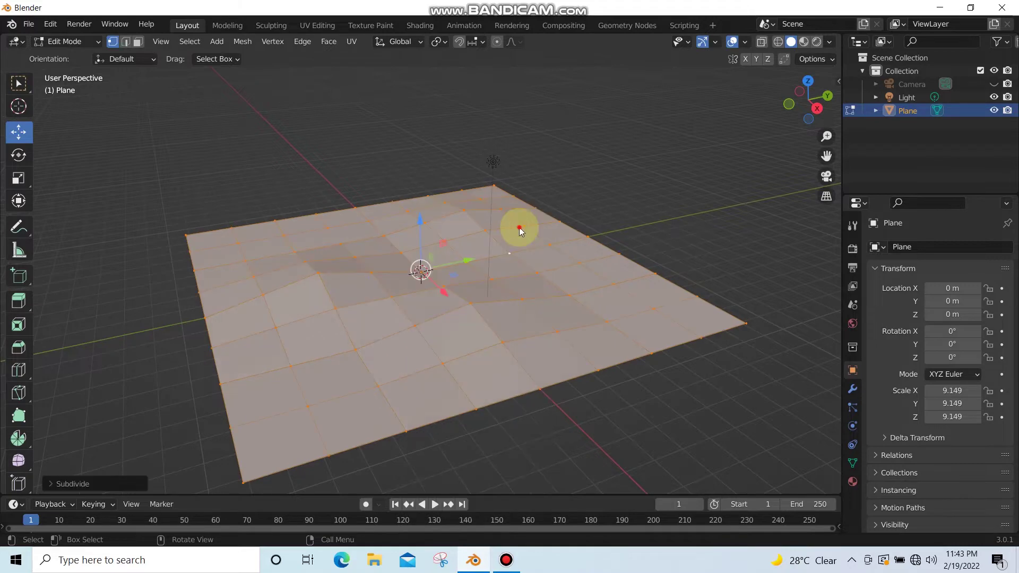
pyautogui.rightClick(519, 227)
pyautogui.click(519, 227)
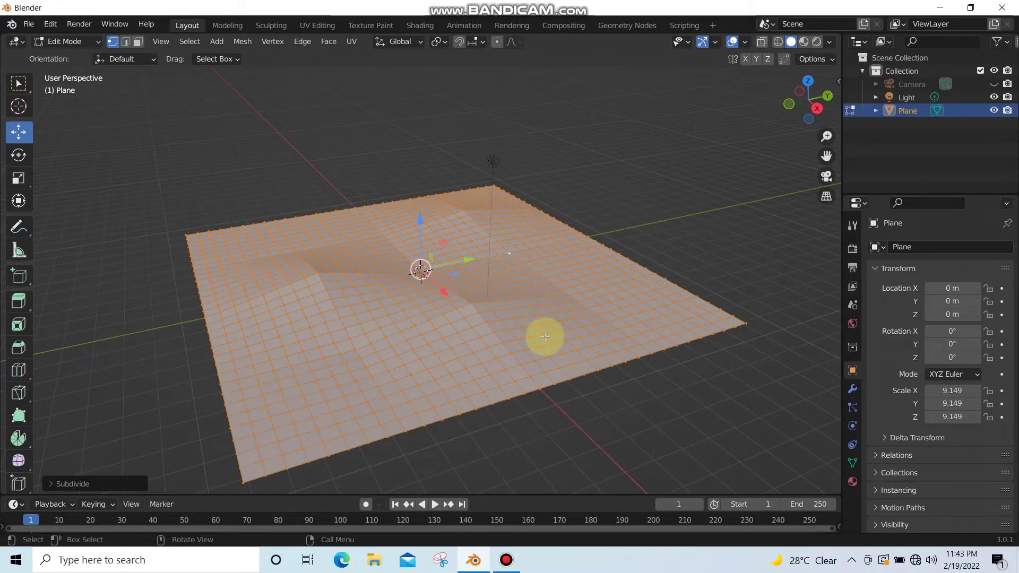
# Back in Object Mode, add a Displace modifier to the plane with a new texture.
pyautogui.press('Tab')
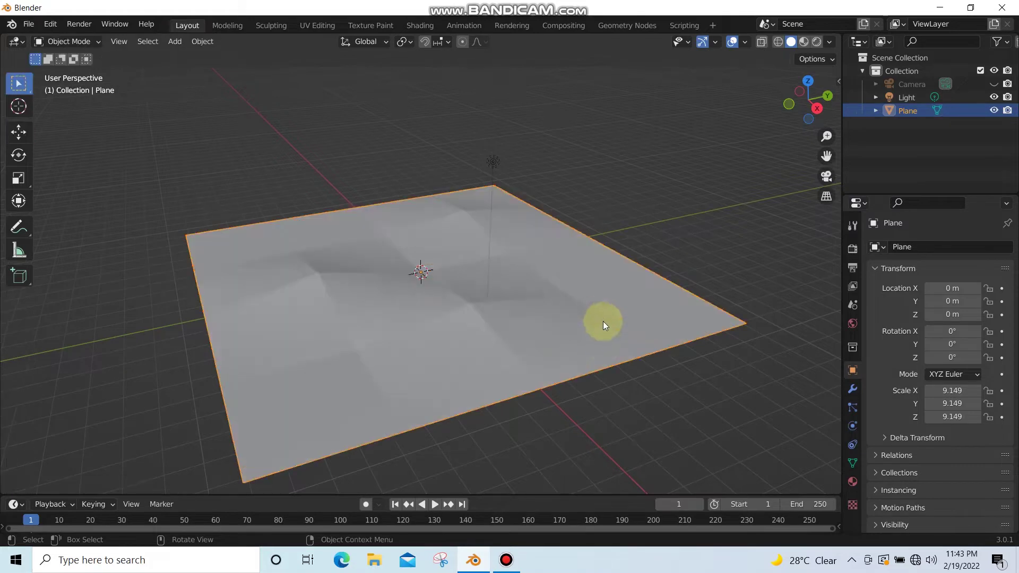
pyautogui.click(851, 407)
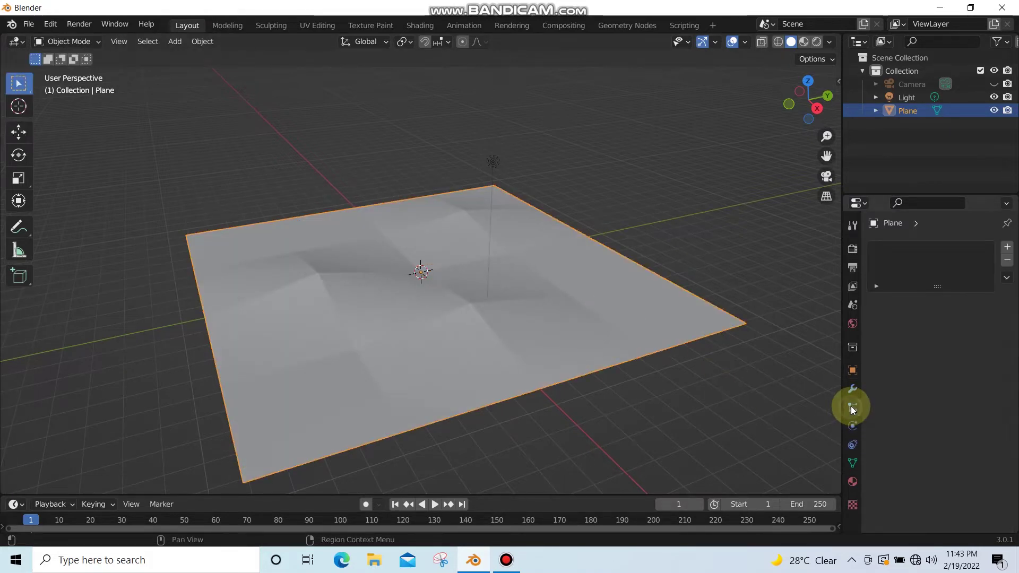
pyautogui.click(852, 388)
pyautogui.click(895, 246)
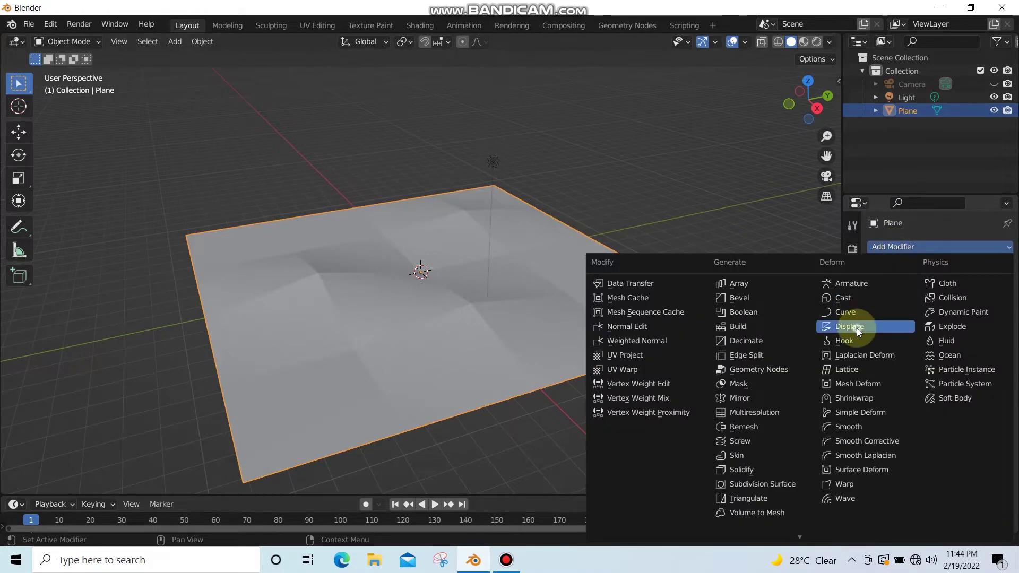
pyautogui.click(857, 327)
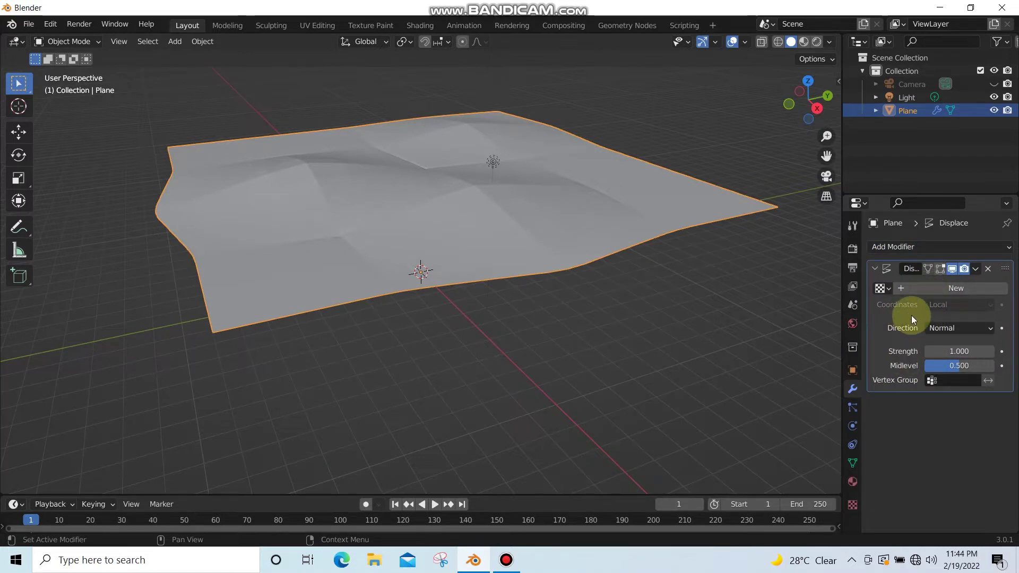
pyautogui.click(923, 289)
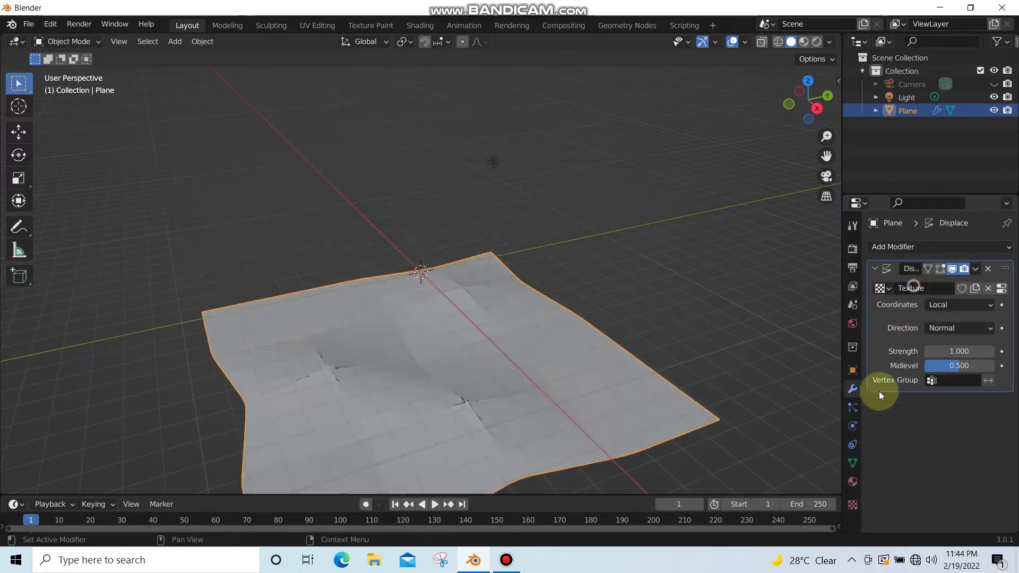
# Set the displacement texture type to Clouds and the Displace strength to 0.1.
pyautogui.click(852, 504)
pyautogui.click(910, 249)
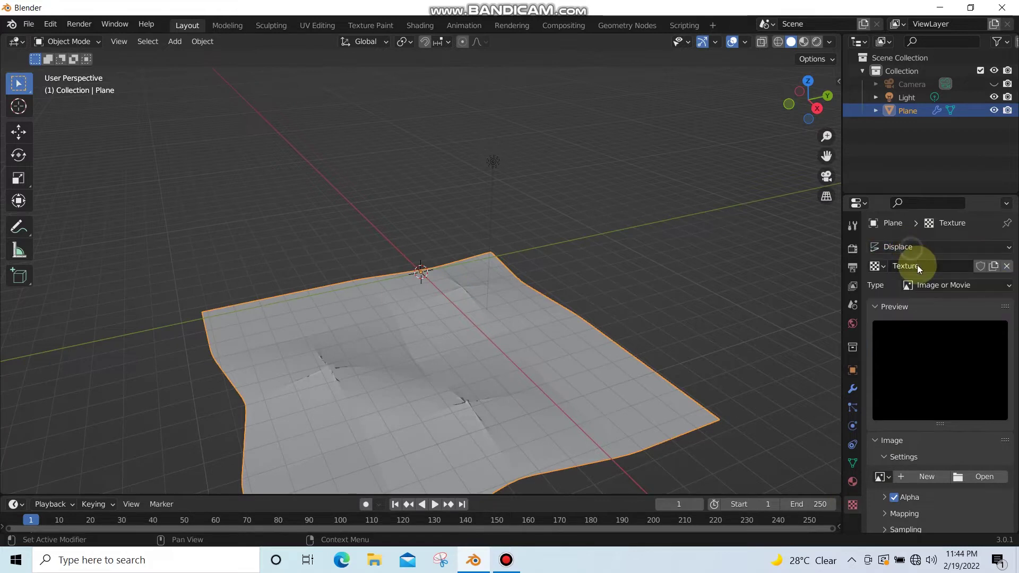
pyautogui.doubleClick(917, 265)
pyautogui.click(935, 284)
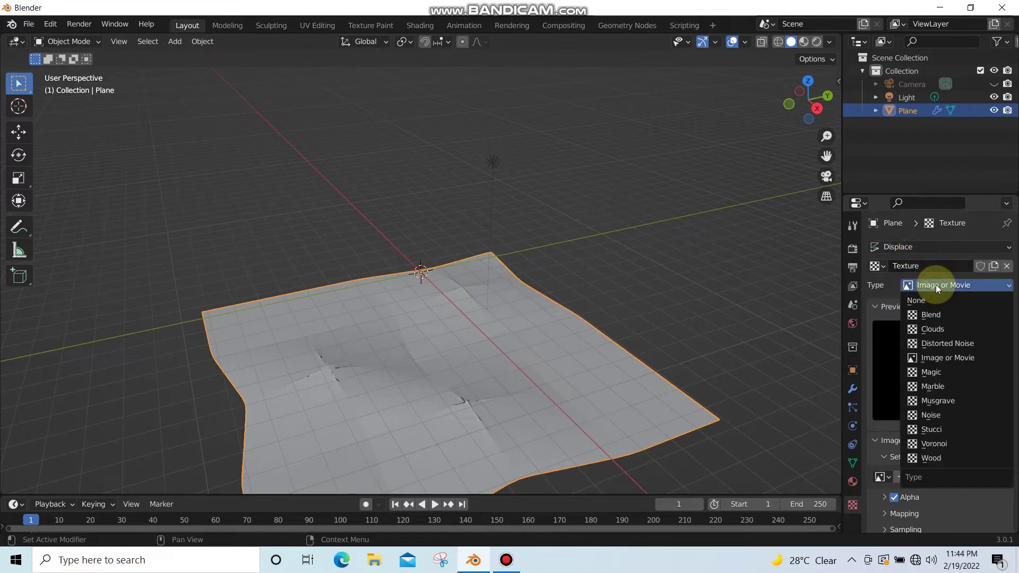
pyautogui.click(942, 328)
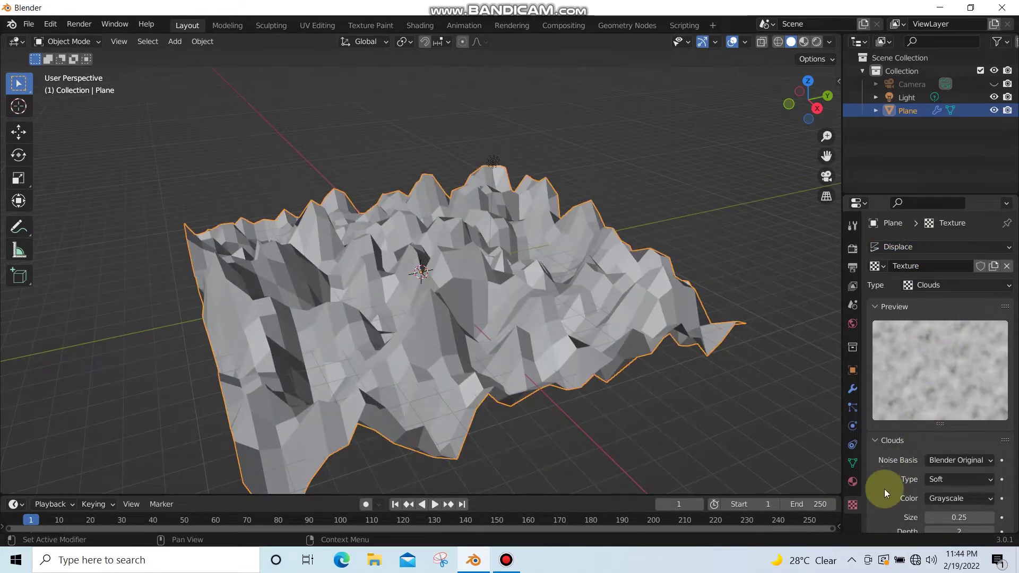
pyautogui.click(852, 389)
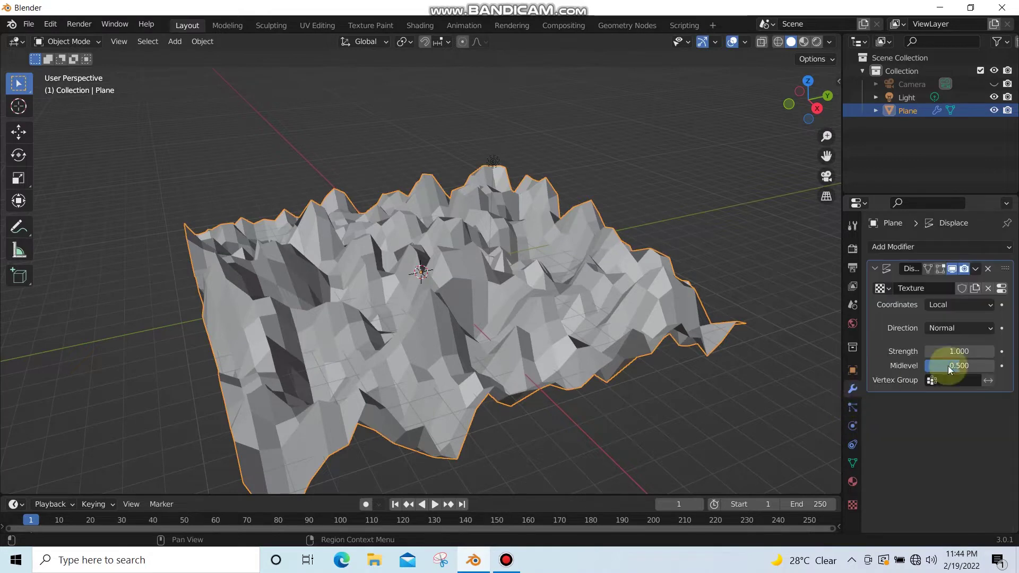
pyautogui.click(965, 351)
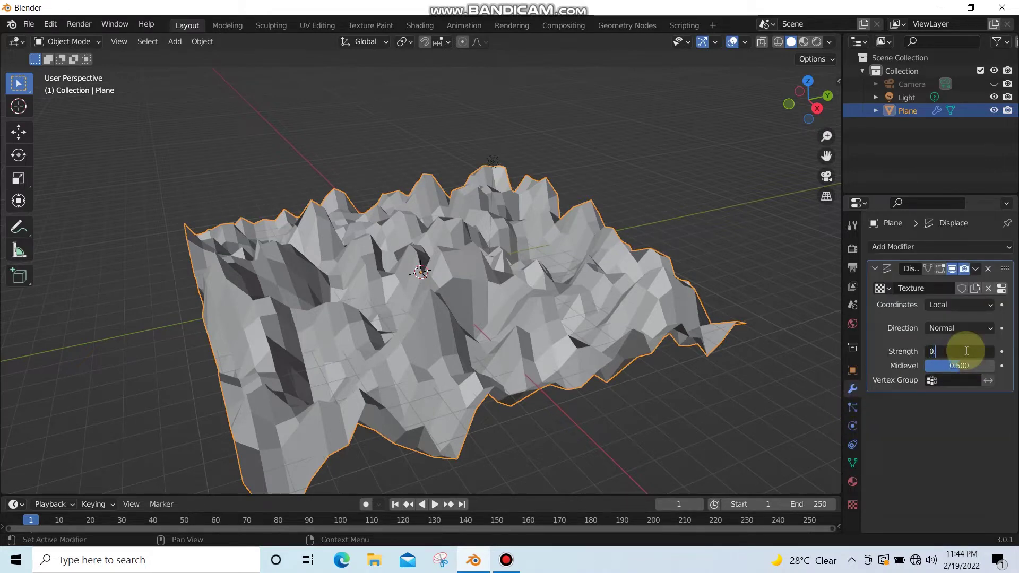
pyautogui.write('.1')
pyautogui.press('Return')
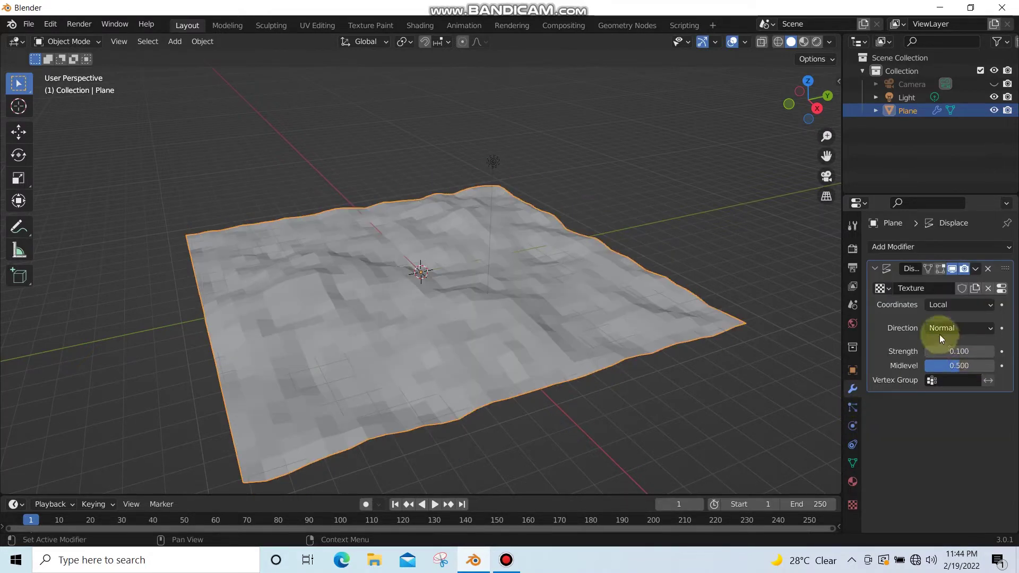
# Add a Subdivision Surface modifier with viewport level 2.
pyautogui.click(893, 248)
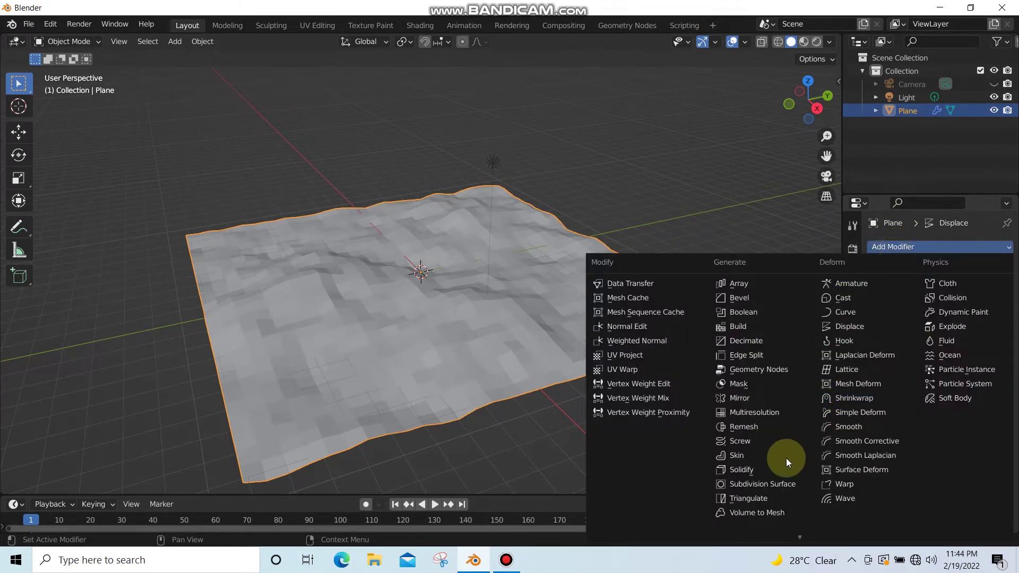
pyautogui.click(778, 483)
pyautogui.moveTo(959, 438); pyautogui.dragTo(988, 436)
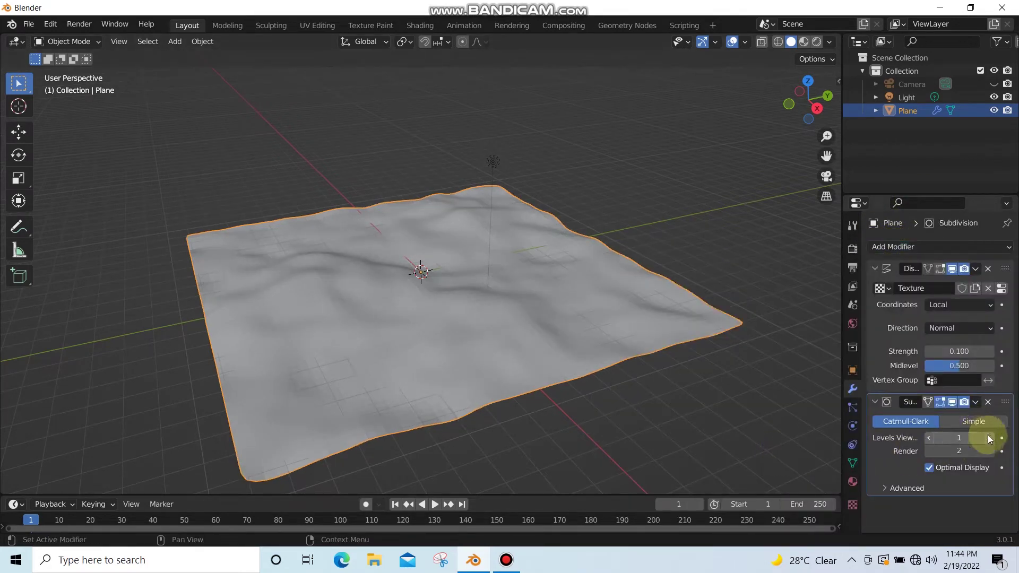
# Add a hair particle system to the plane with 15 segments per strand.
pyautogui.click(854, 406)
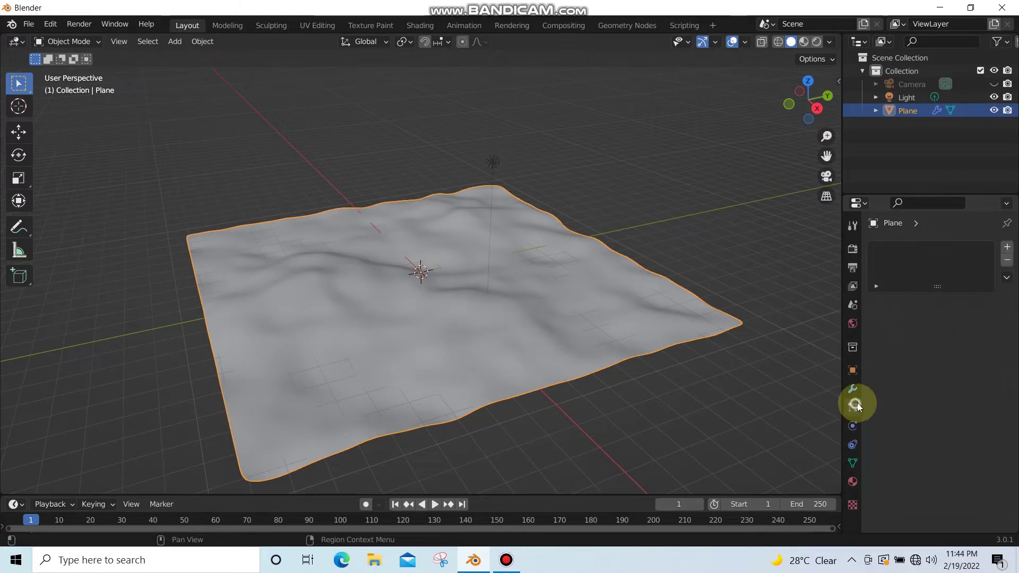
pyautogui.click(1006, 246)
pyautogui.click(988, 316)
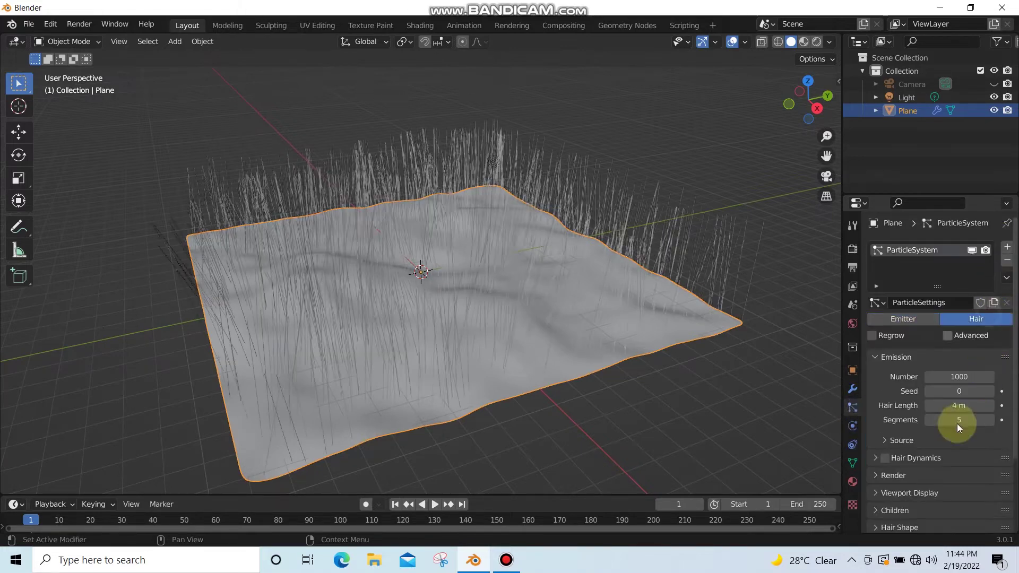
pyautogui.write('15')
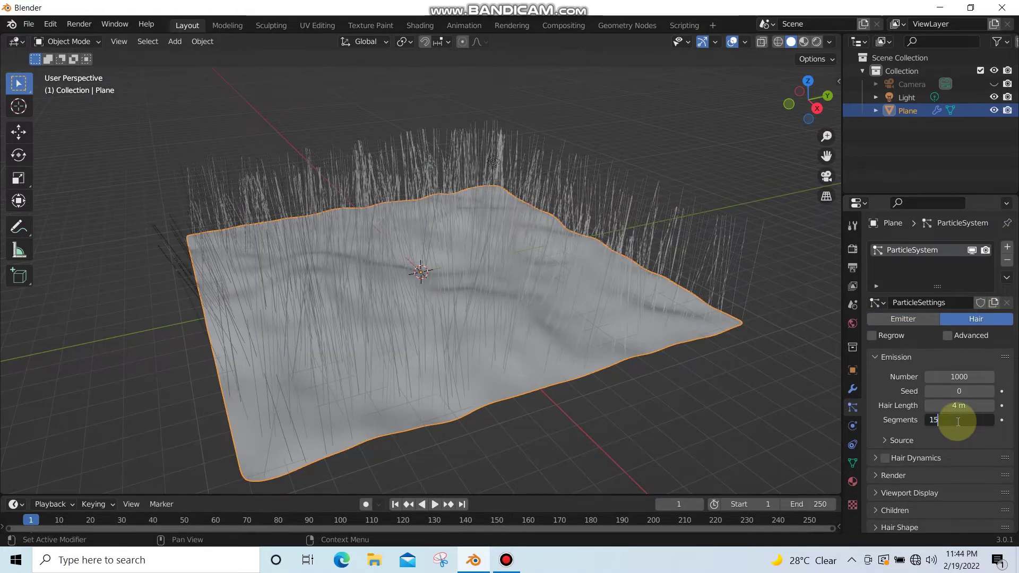
pyautogui.press('Return')
# Set the hair length to 1 m and the strand count to 10000.
pyautogui.doubleClick(958, 405)
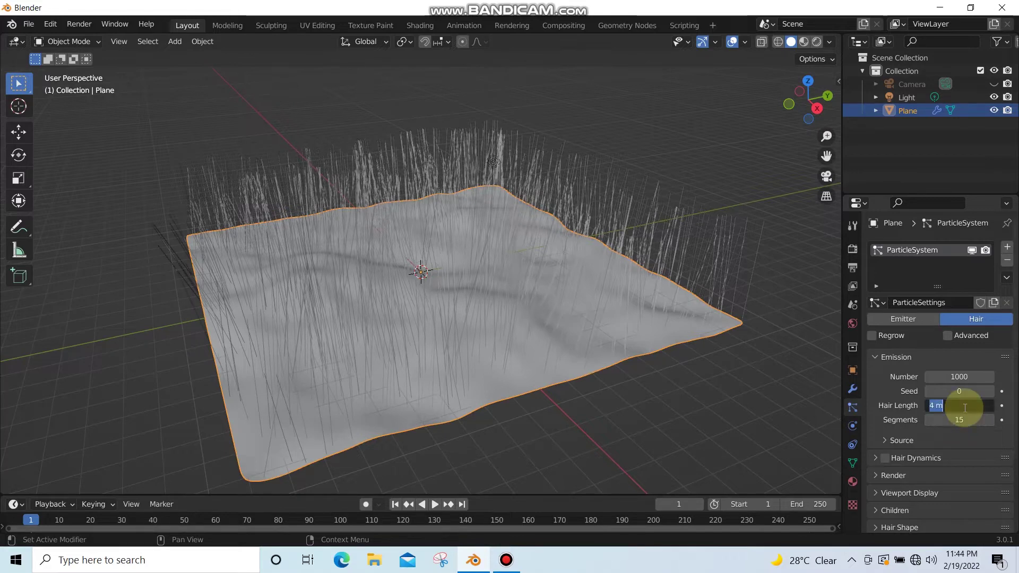
pyautogui.write('1')
pyautogui.press('Return')
pyautogui.doubleClick(944, 378)
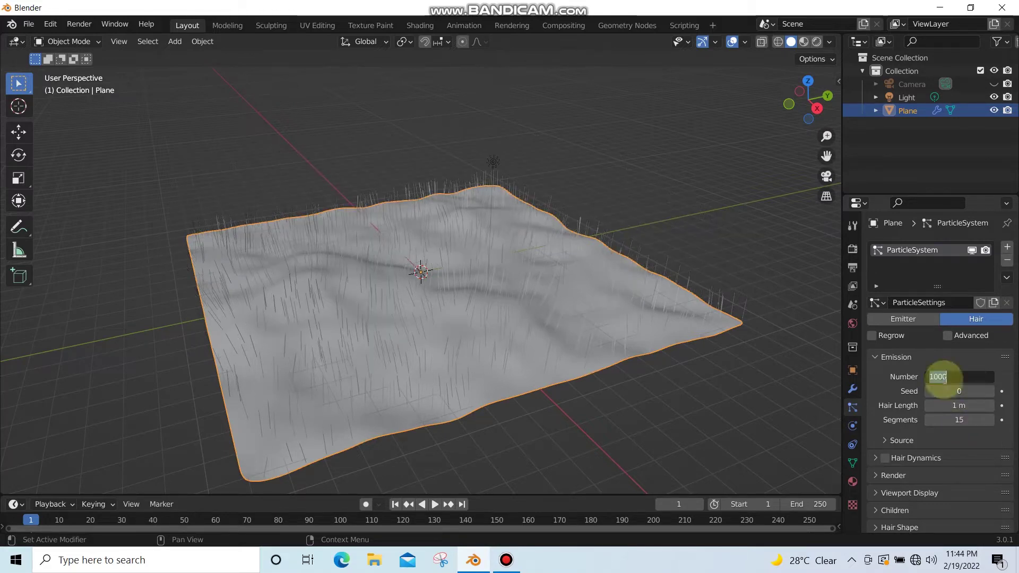
pyautogui.press('Return')
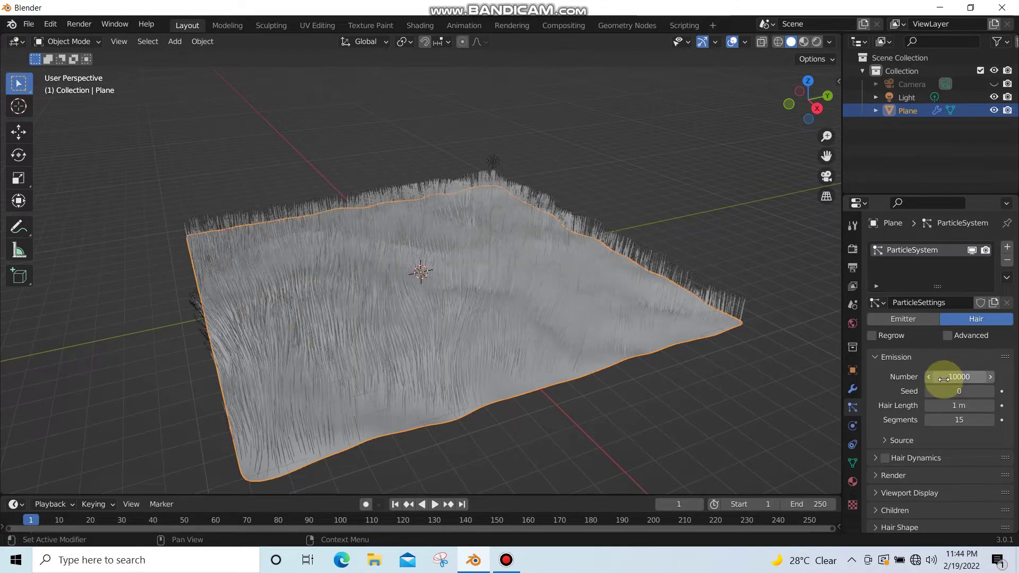
# Enable Advanced settings and set the Physics Brownian force to 0.3.
pyautogui.click(949, 335)
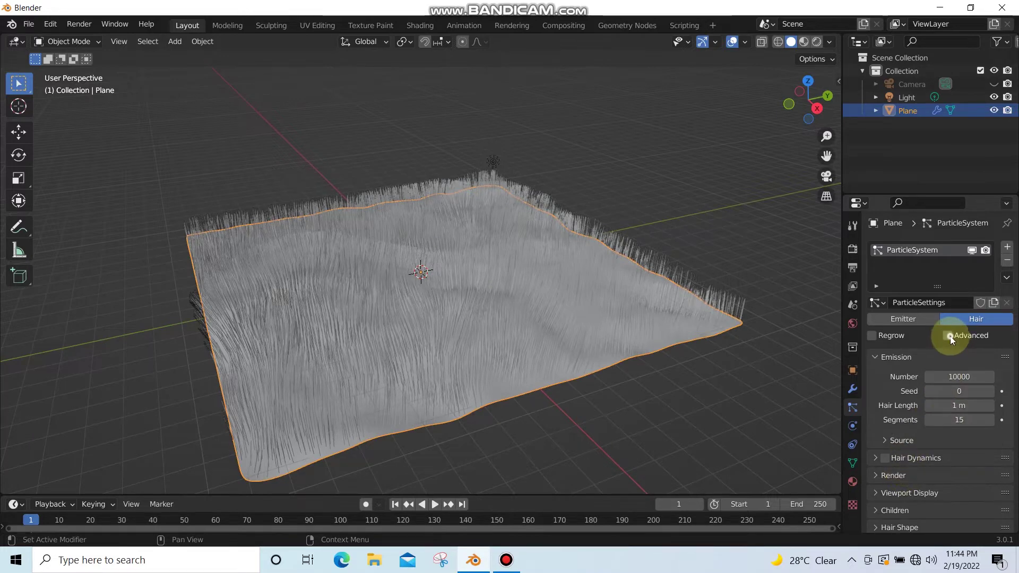
pyautogui.scroll(-1, 893, 478)
pyautogui.click(894, 488)
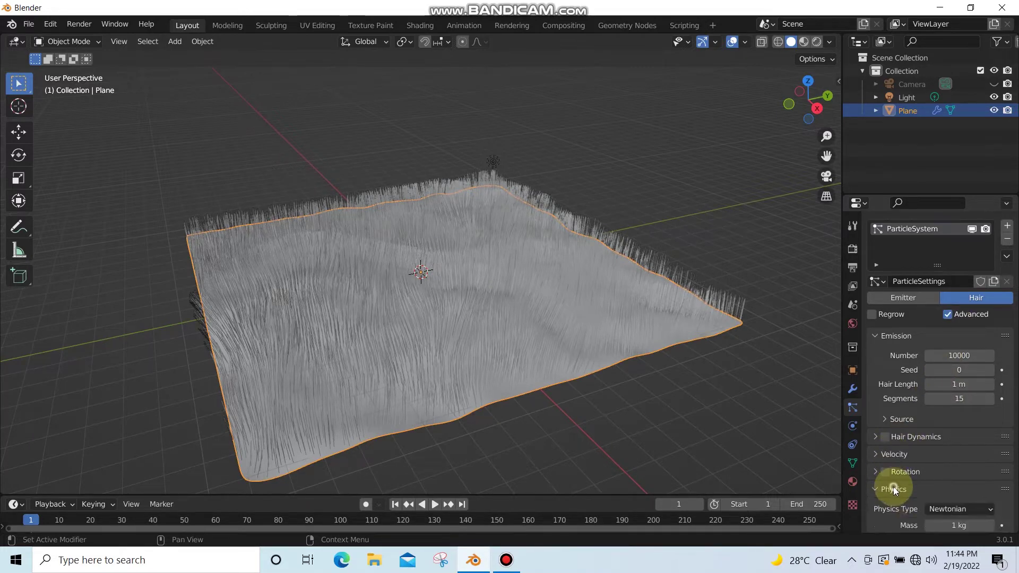
pyautogui.scroll(-5, 947, 514)
pyautogui.click(964, 475)
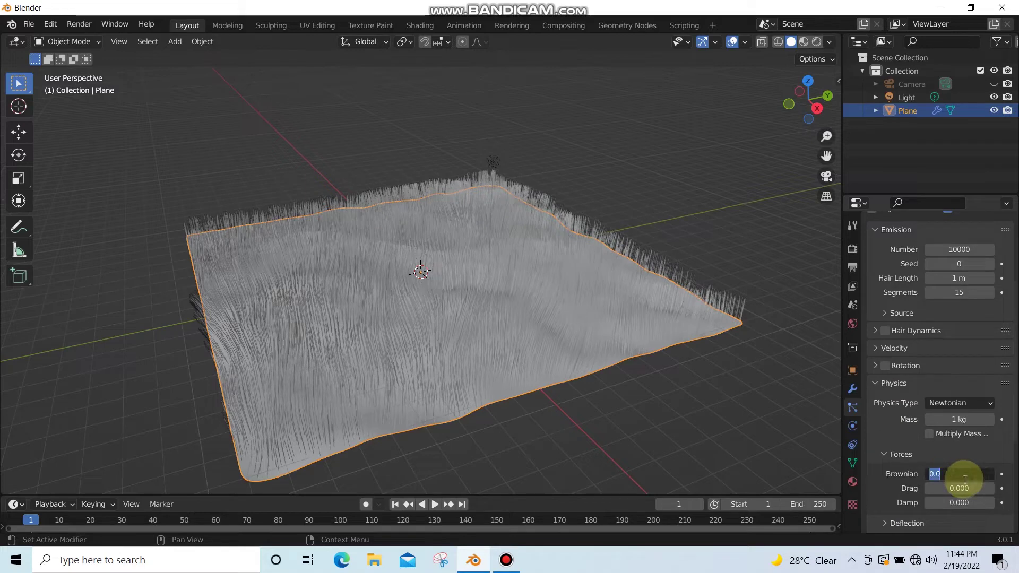
pyautogui.write('0.3')
pyautogui.press('Return')
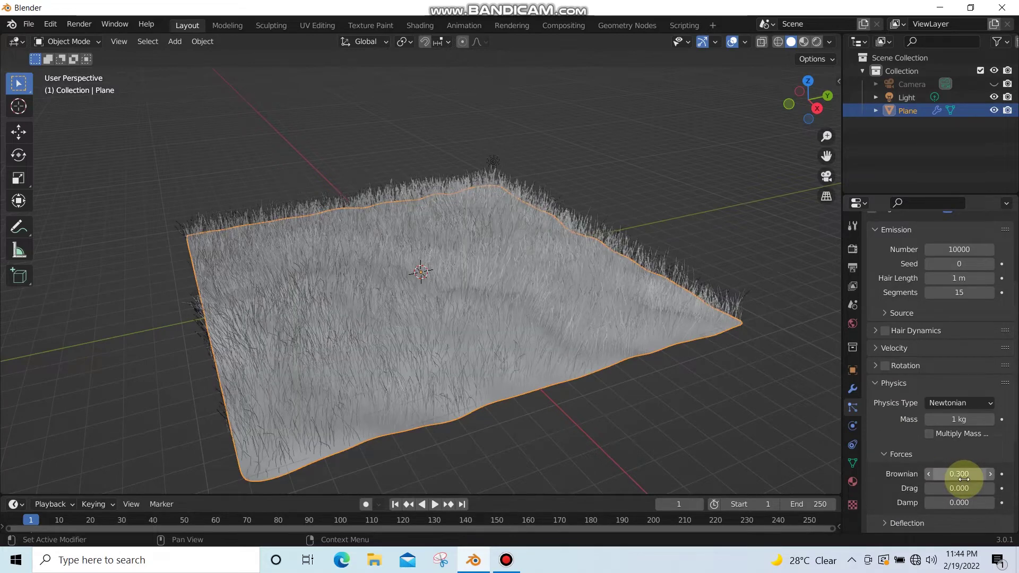
# Create Material.001 and, in Material Preview, set its base colour to fully saturated bright green.
pyautogui.click(852, 481)
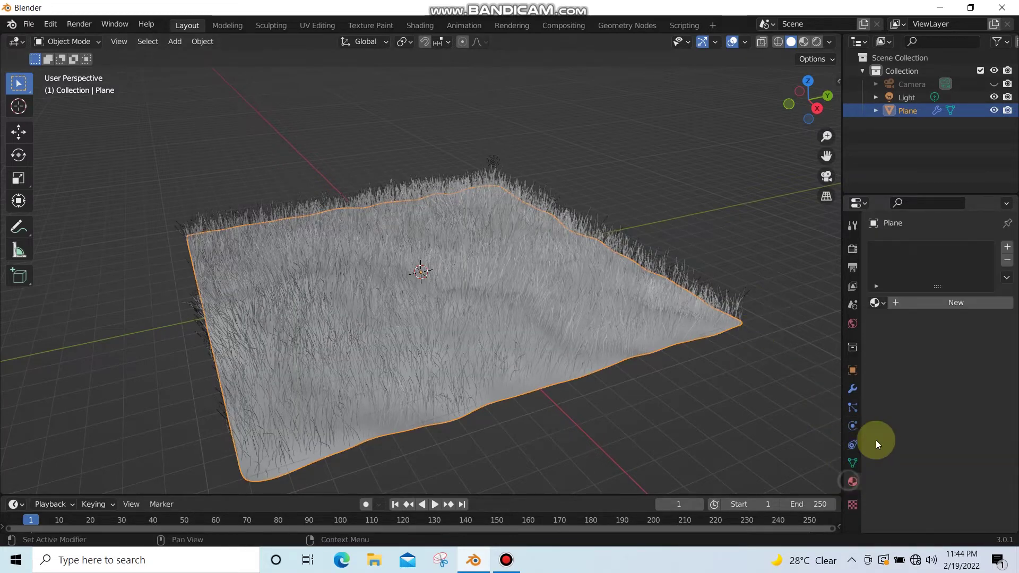
pyautogui.click(921, 303)
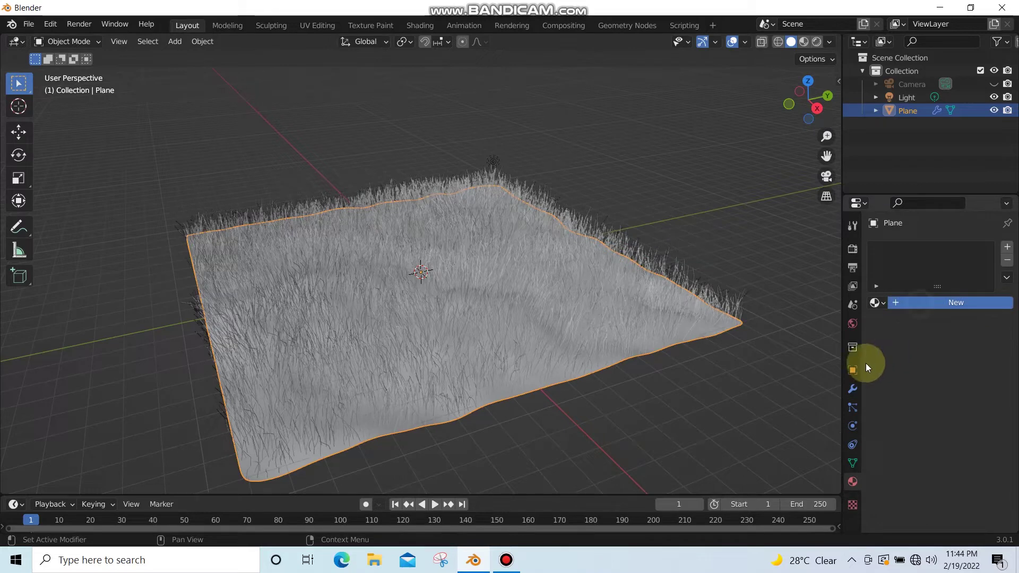
pyautogui.click(804, 42)
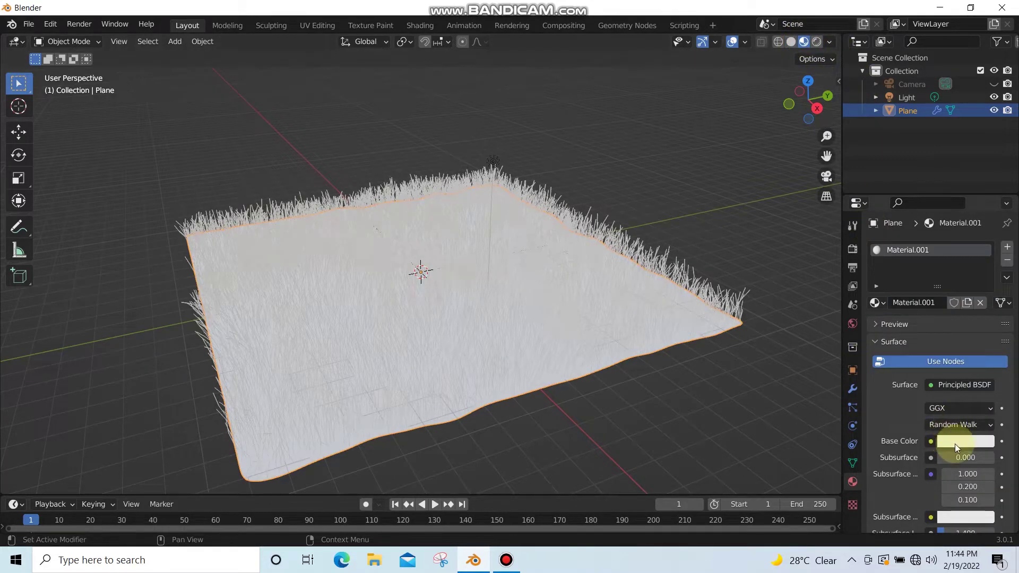
pyautogui.click(954, 442)
pyautogui.click(878, 286)
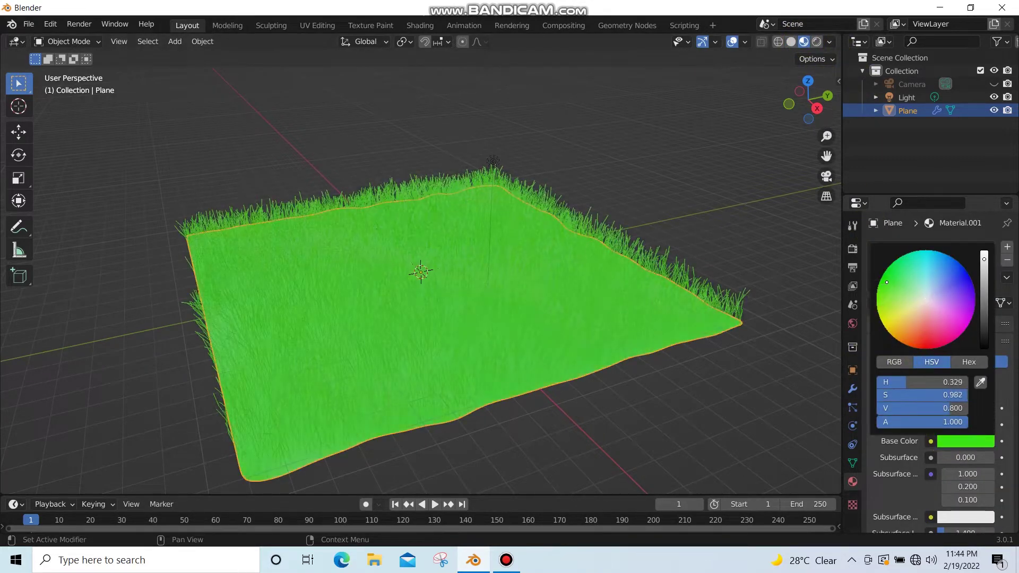
pyautogui.moveTo(886, 282); pyautogui.dragTo(880, 280)
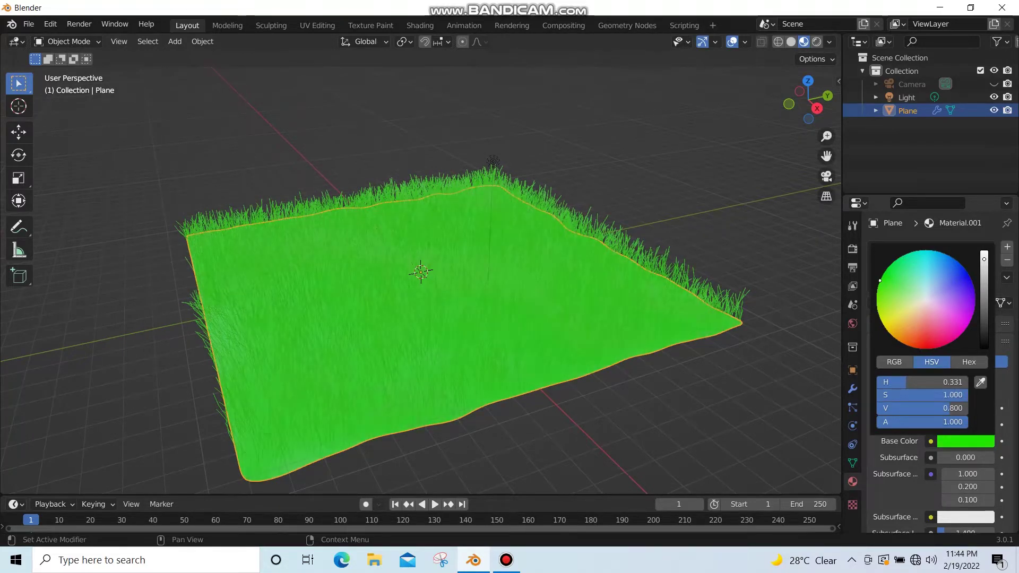
pyautogui.scroll(-2, 284, 160)
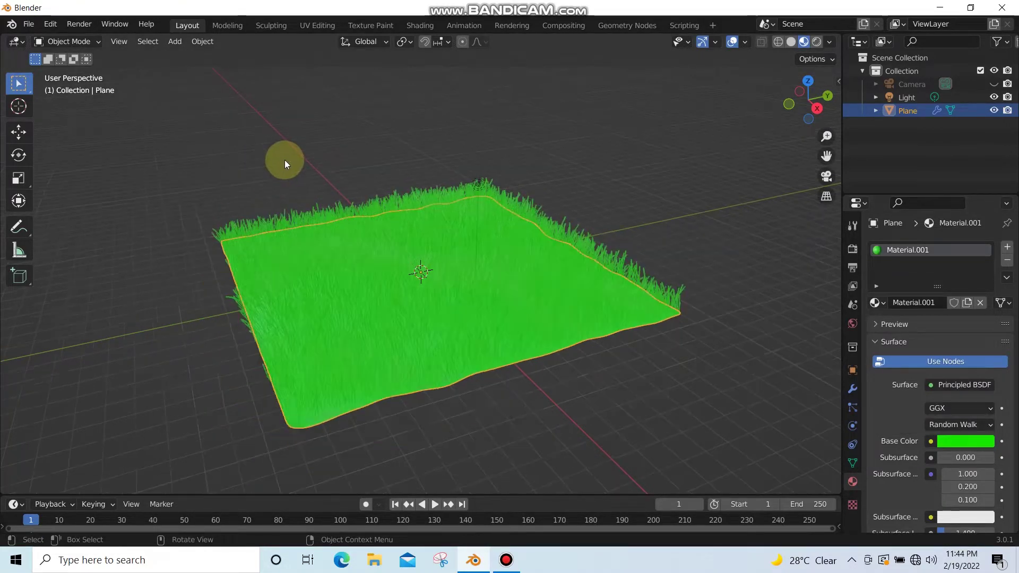
pyautogui.click(228, 171)
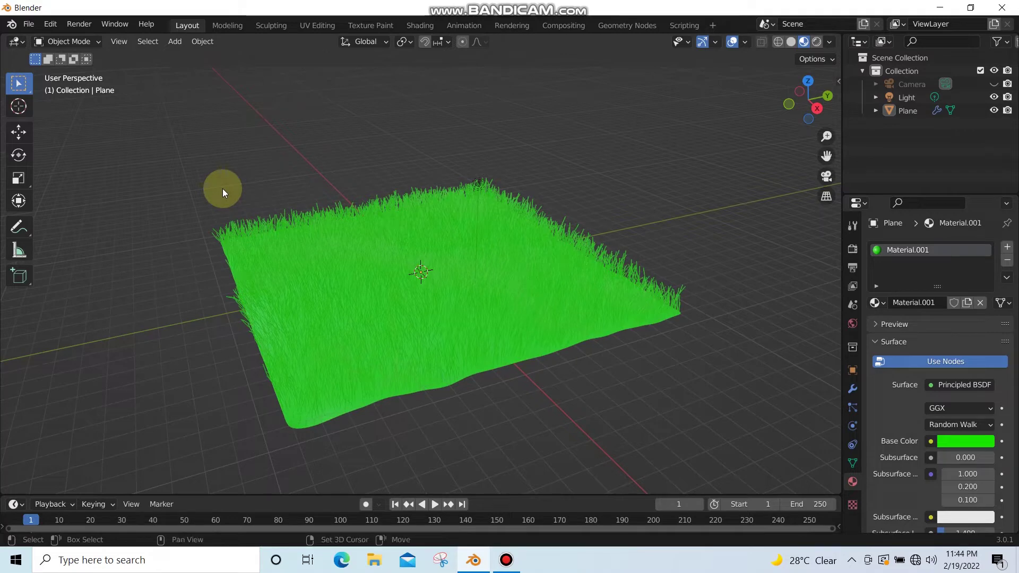
# Add a second plane and scale it up repeatedly, viewing the scene in Rendered shading.
pyautogui.hotkey('shift', 'a')
pyautogui.click(286, 186)
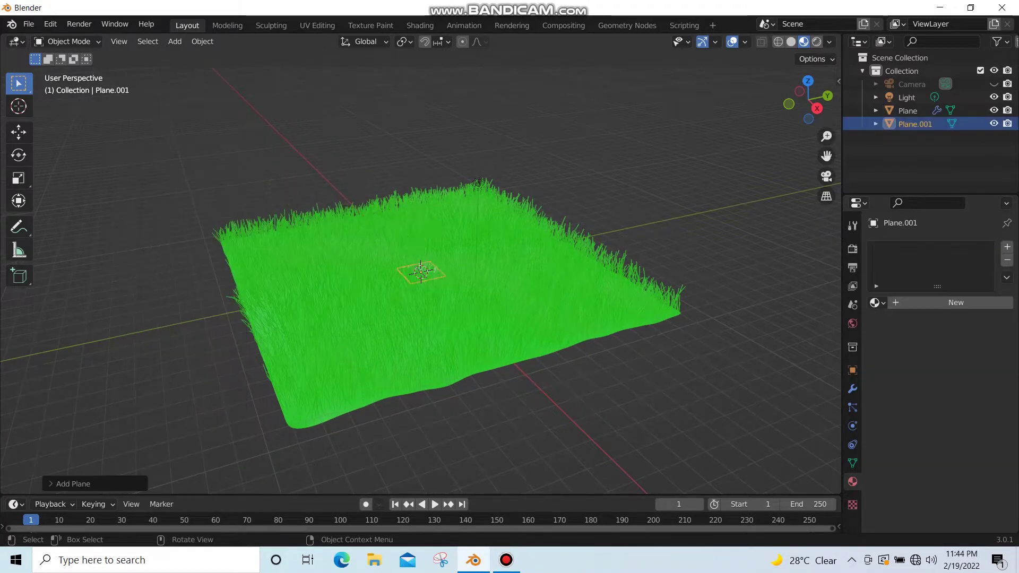
pyautogui.press('s')
pyautogui.click(79, 436)
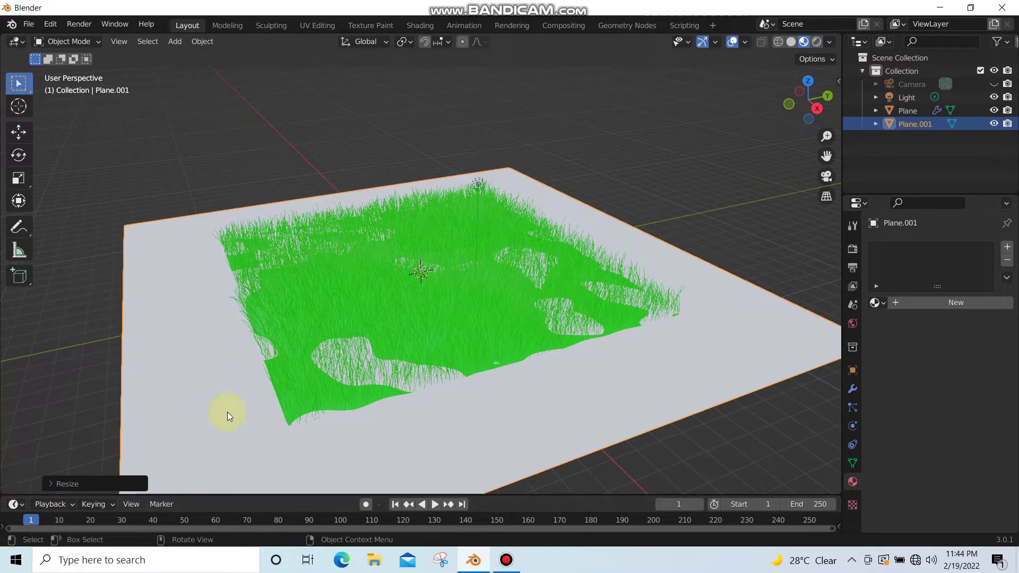
pyautogui.click(816, 41)
pyautogui.press('s')
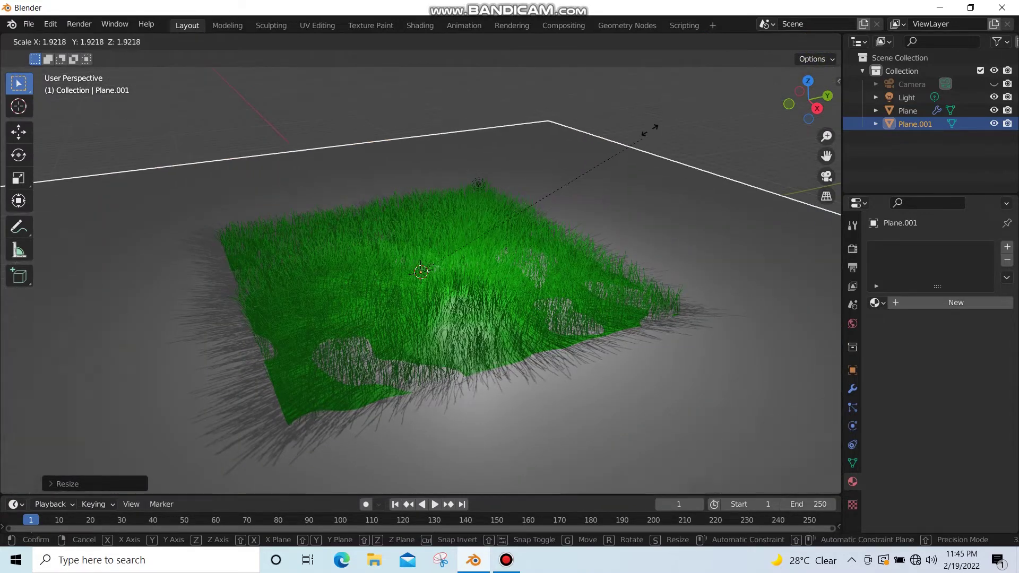
pyautogui.click(796, 87)
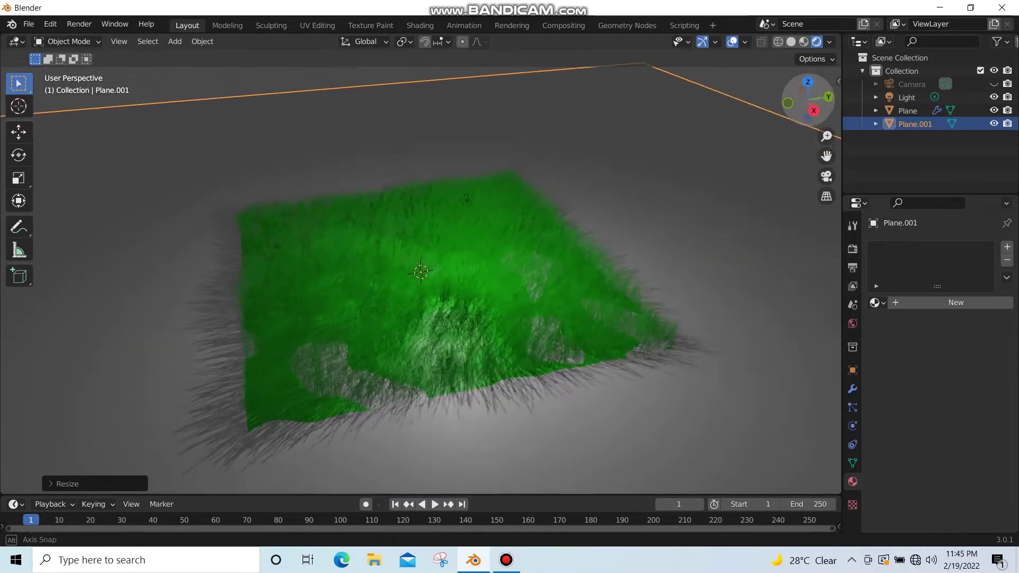
pyautogui.press('s')
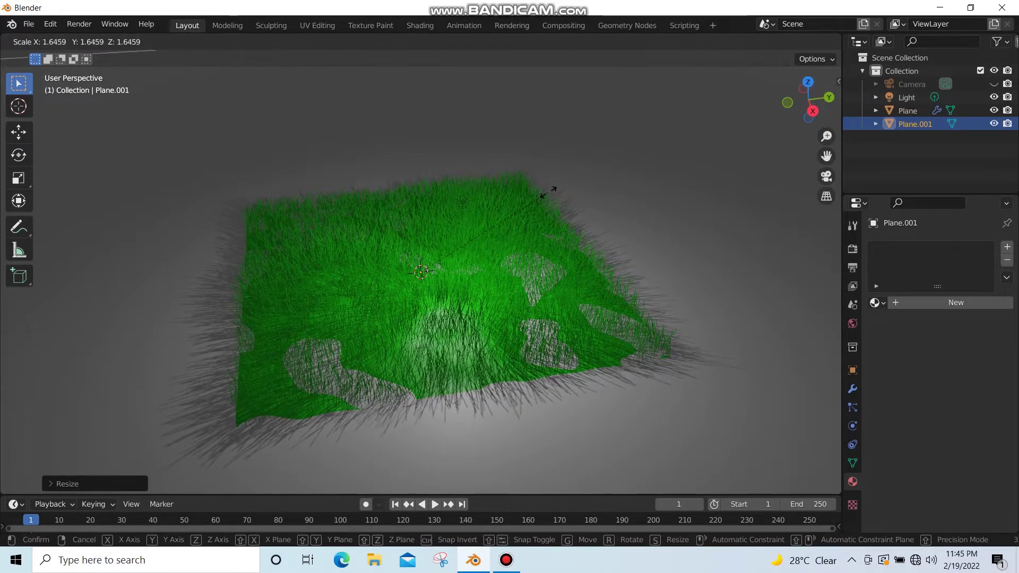
pyautogui.click(549, 191)
# Move the grass plane up 0.3654 m above the new ground plane.
pyautogui.click(906, 111)
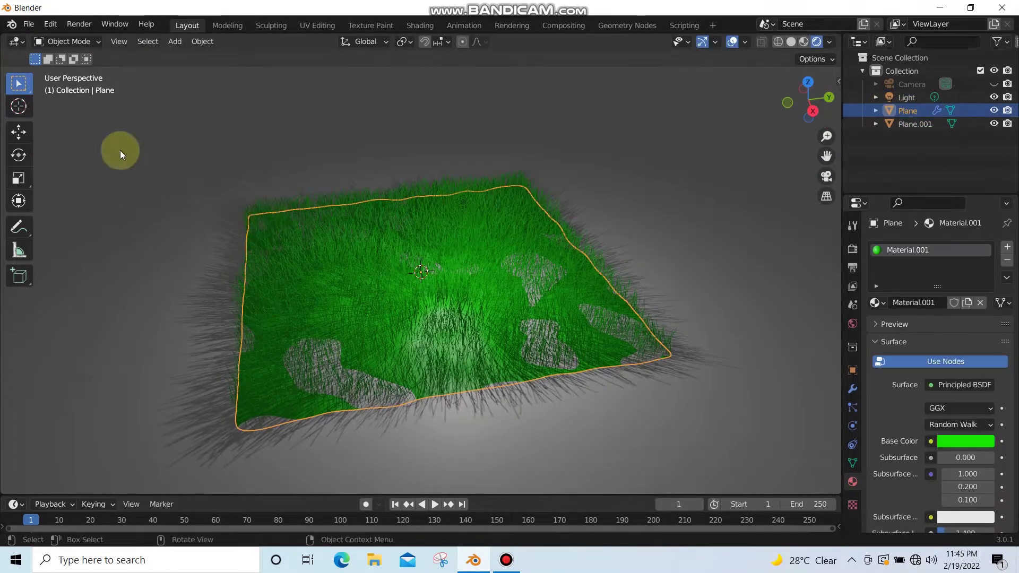
pyautogui.click(23, 138)
pyautogui.moveTo(420, 232)
pyautogui.mouseDown()
pyautogui.moveTo(419, 217)
pyautogui.moveTo(612, 220)
pyautogui.mouseUp()
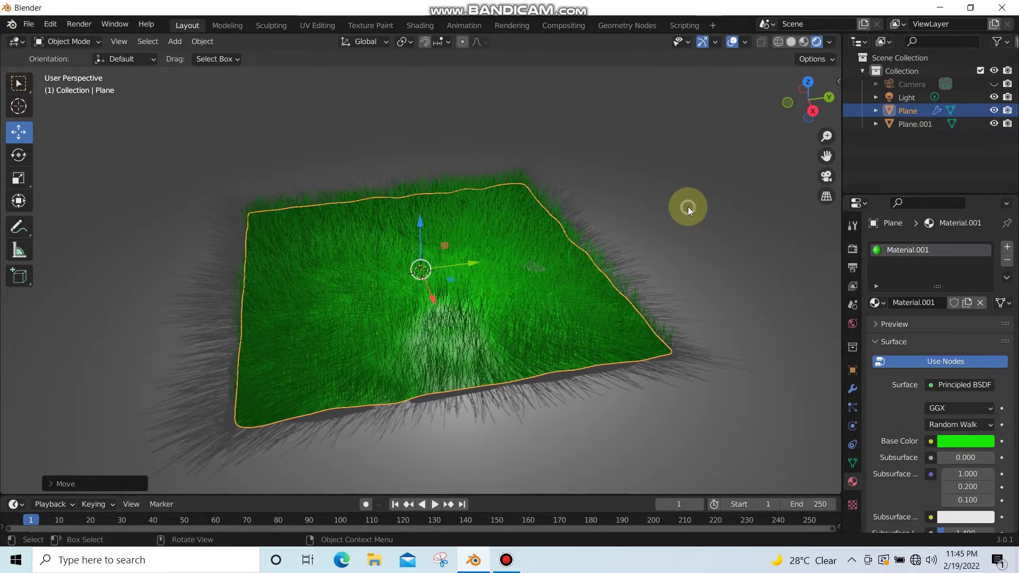
pyautogui.click(687, 205)
# Switch the render engine to Cycles to preview the grass, then back to Eevee.
pyautogui.click(852, 249)
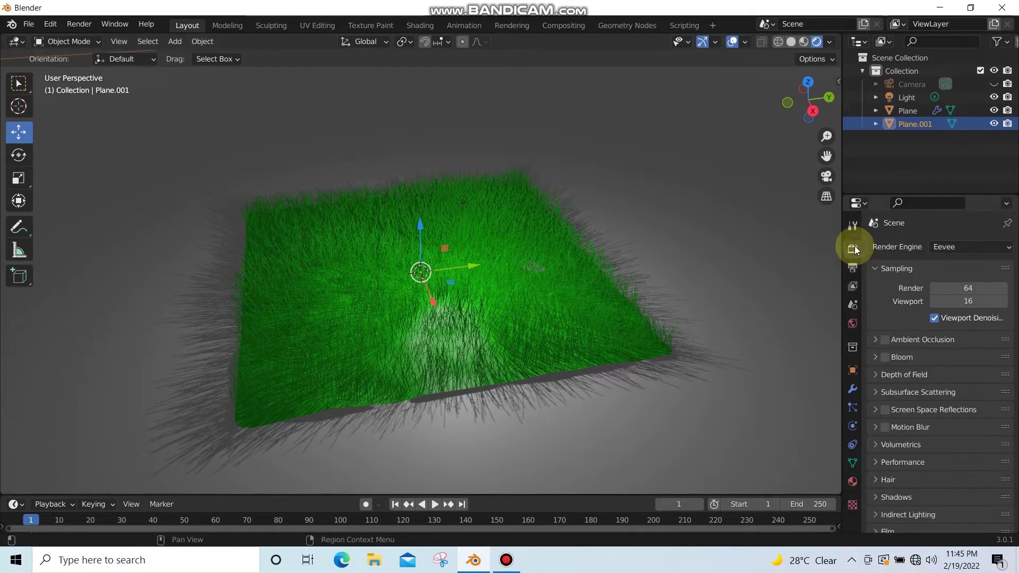
pyautogui.click(973, 246)
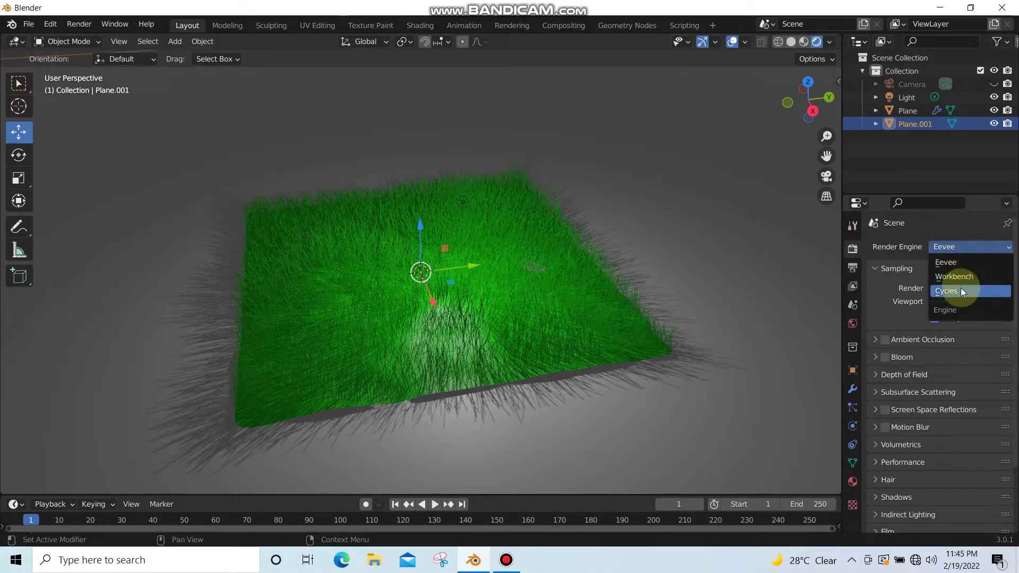
pyautogui.press('Return')
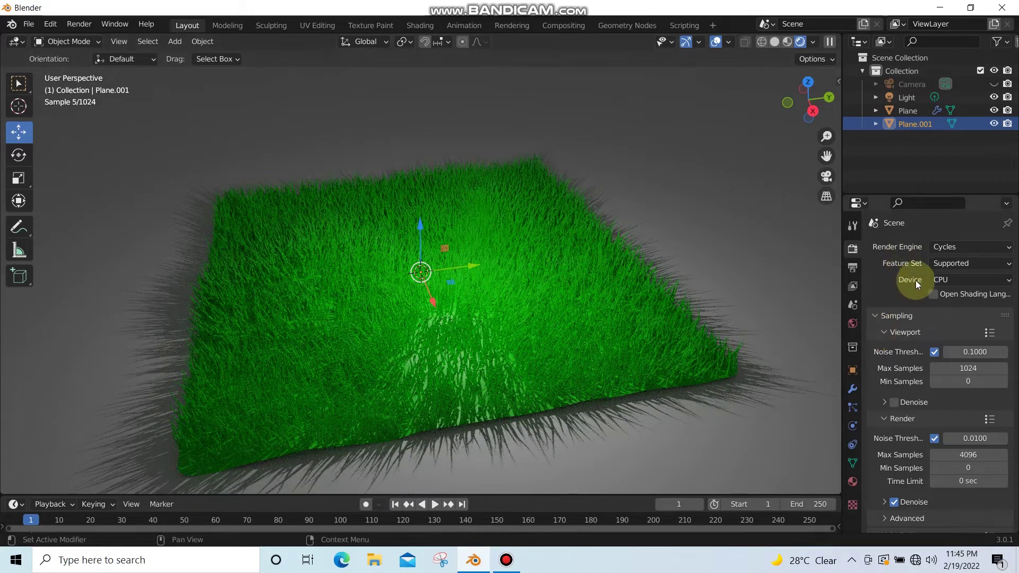
pyautogui.click(946, 245)
pyautogui.click(943, 265)
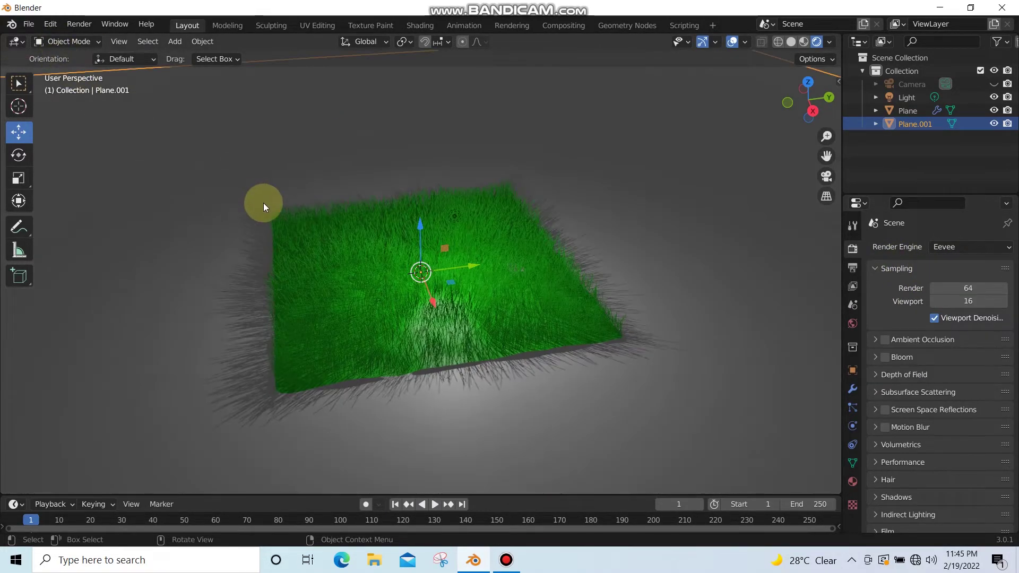
pyautogui.click(28, 24)
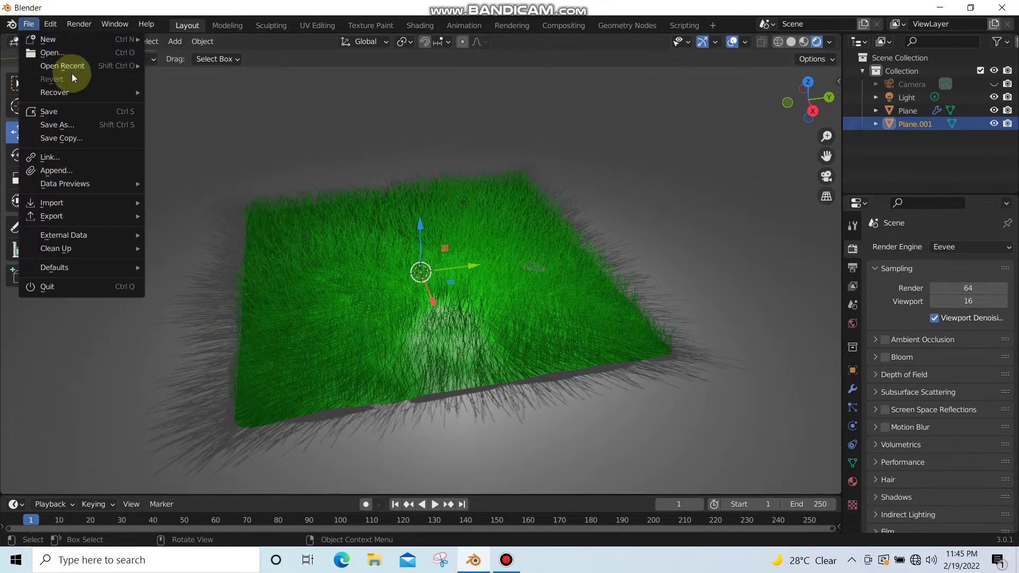
pyautogui.click(573, 282)
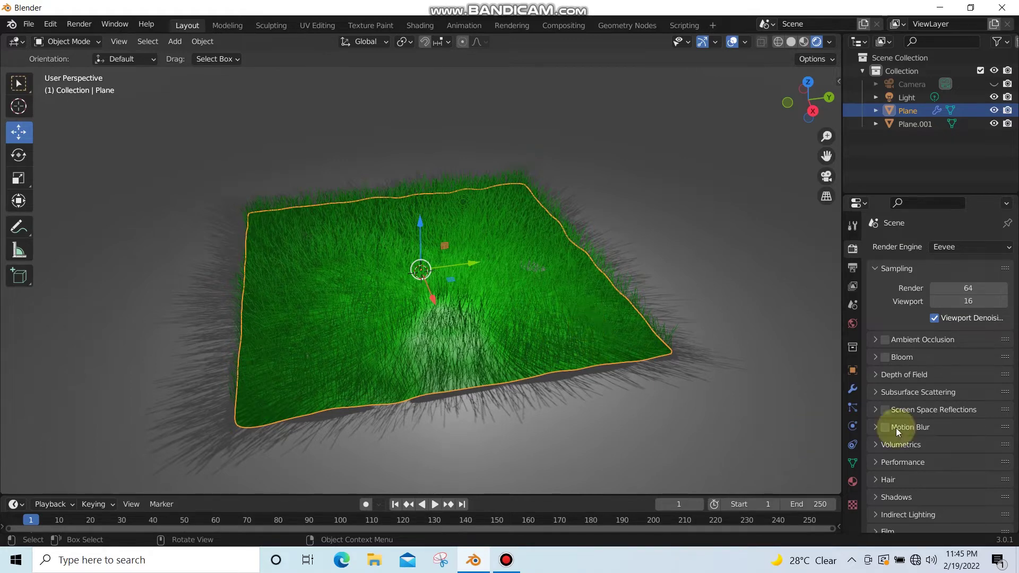
# Add a material slot holding new Material.003 to the grass plane and split the viewport in two.
pyautogui.click(853, 481)
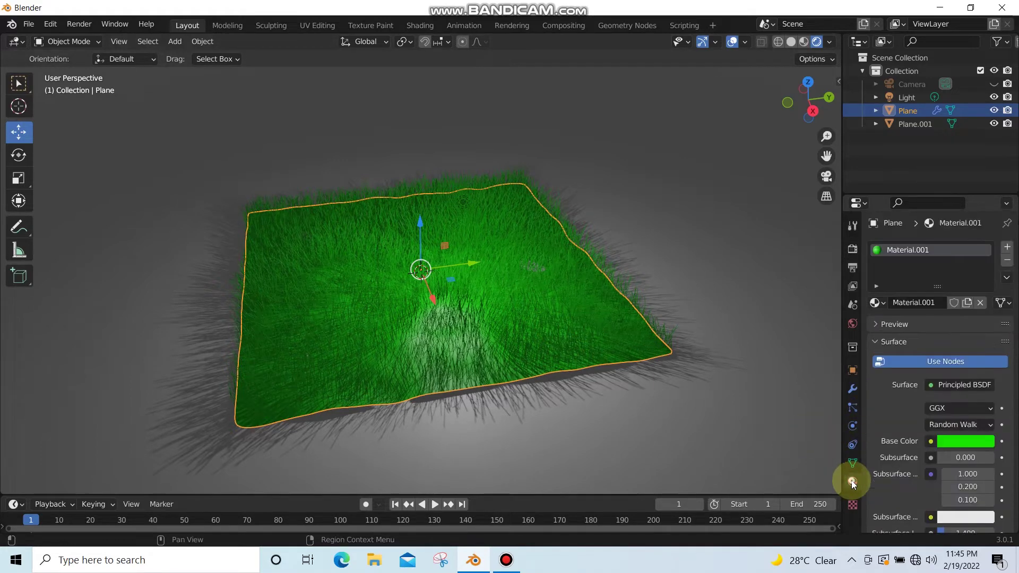
pyautogui.click(1006, 246)
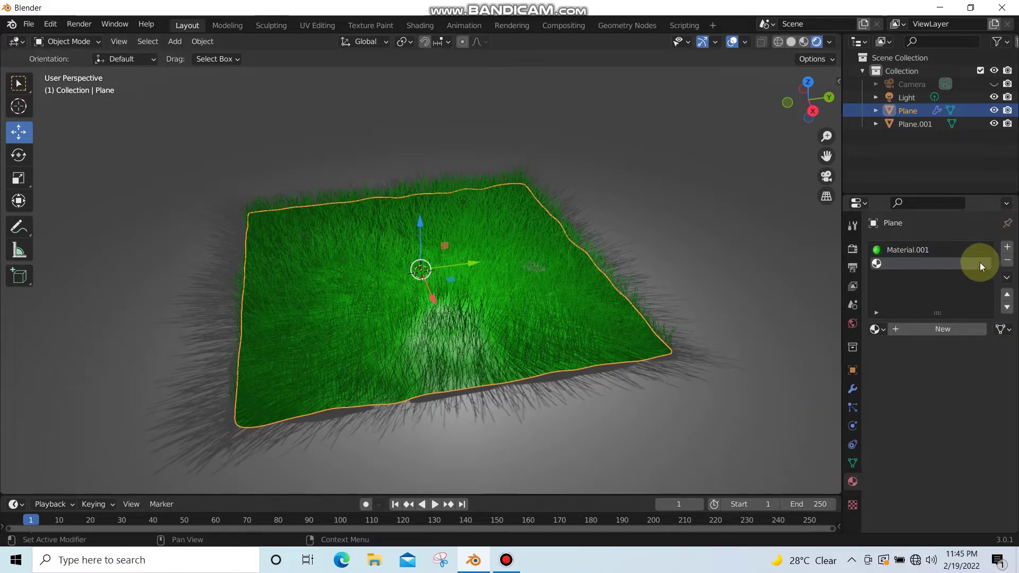
pyautogui.click(933, 332)
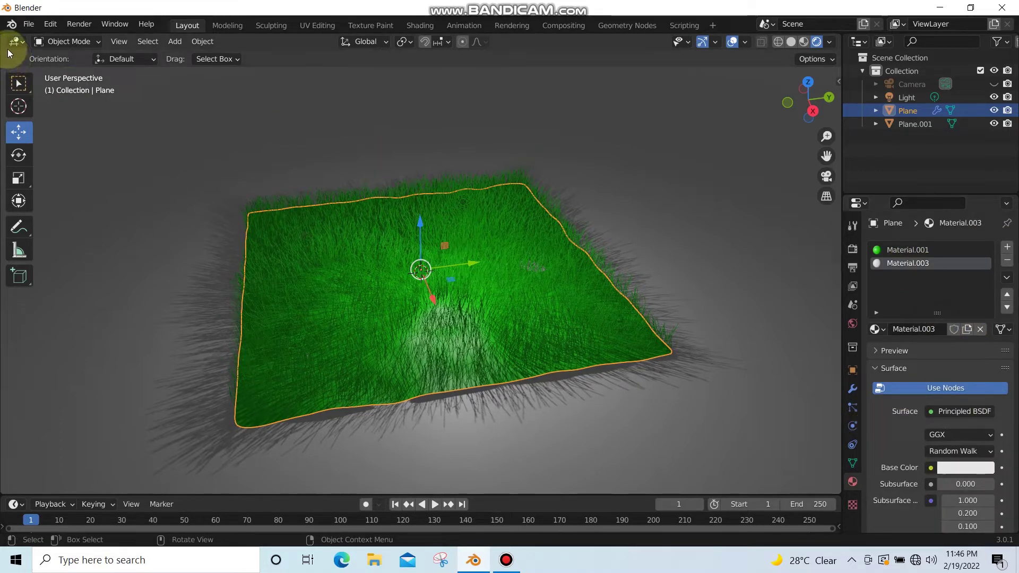
pyautogui.moveTo(2, 36); pyautogui.dragTo(378, 72)
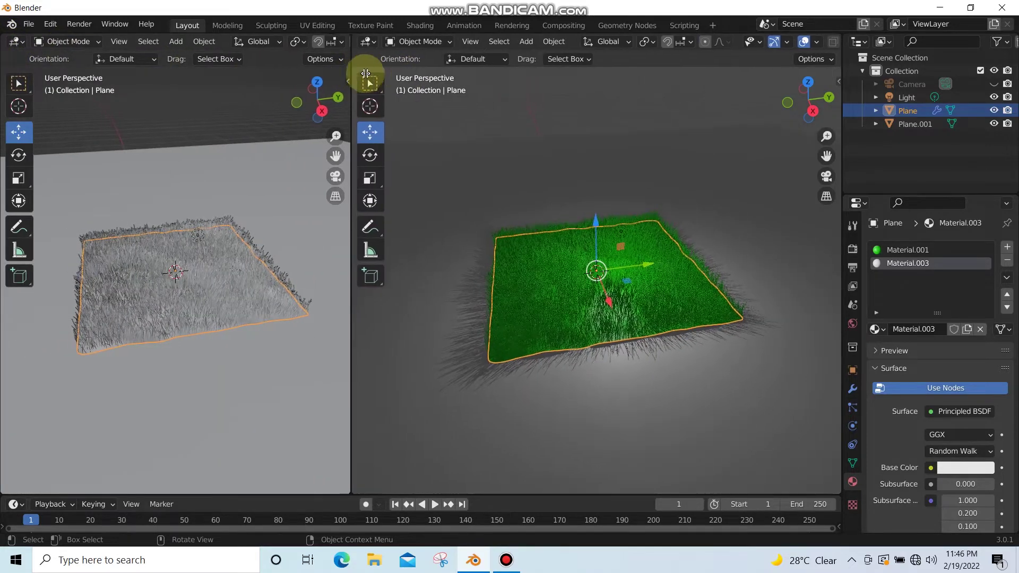
# Turn the left area into the Shader Editor and arrange the existing nodes.
pyautogui.click(16, 41)
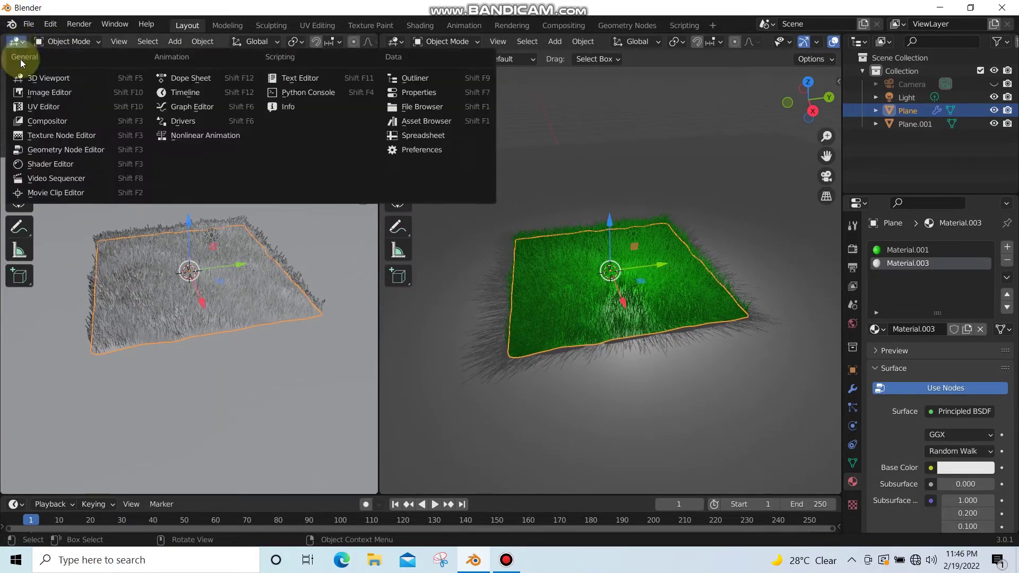
pyautogui.click(53, 164)
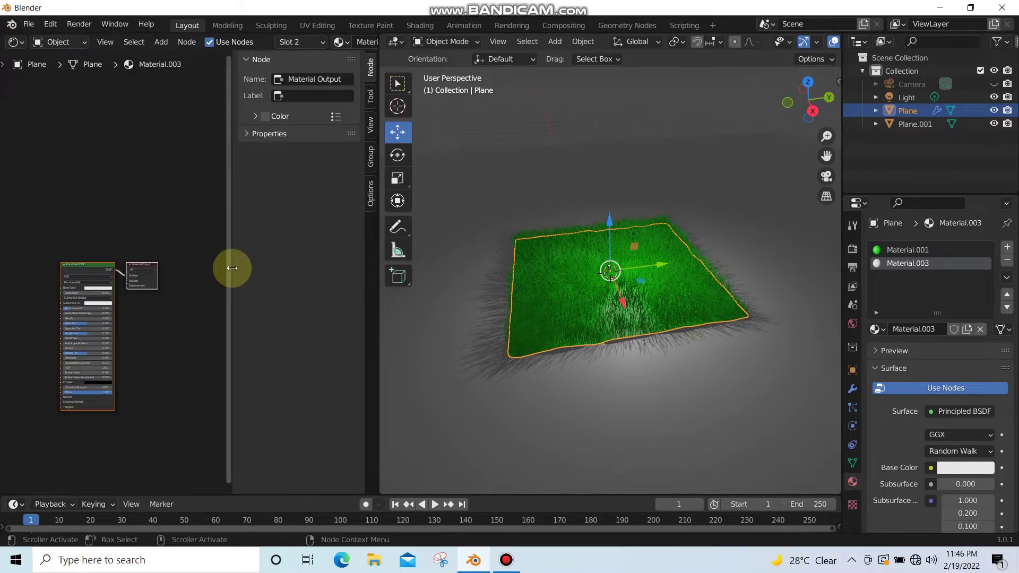
pyautogui.moveTo(231, 269); pyautogui.dragTo(373, 268)
pyautogui.moveTo(146, 267); pyautogui.dragTo(228, 215)
pyautogui.scroll(2, 262, 285)
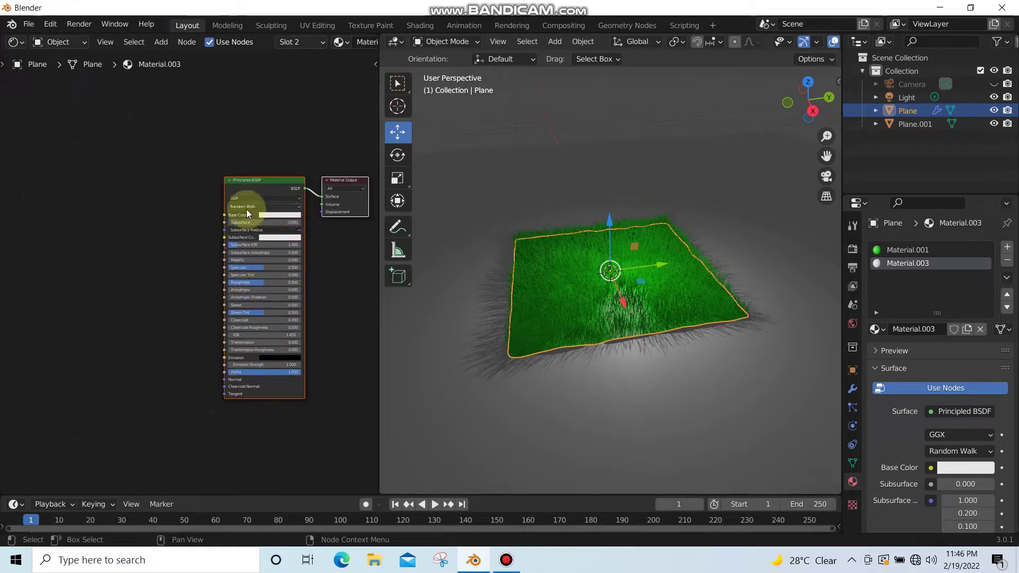
# Duplicate the Principled BSDF and delete the extra Material Output node.
pyautogui.hotkey('shift', 'd')
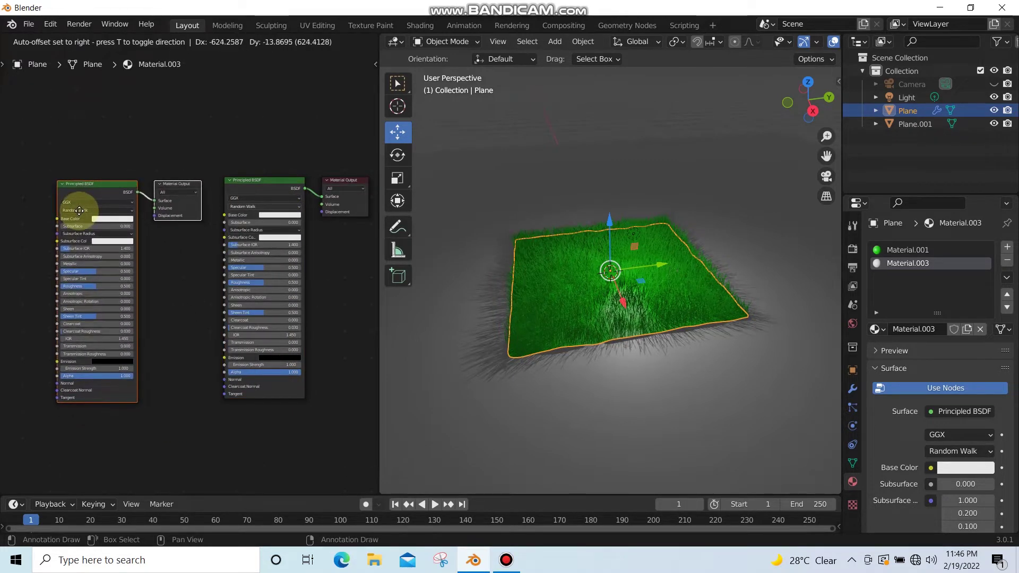
pyautogui.click(79, 210)
pyautogui.click(170, 182)
pyautogui.press('x')
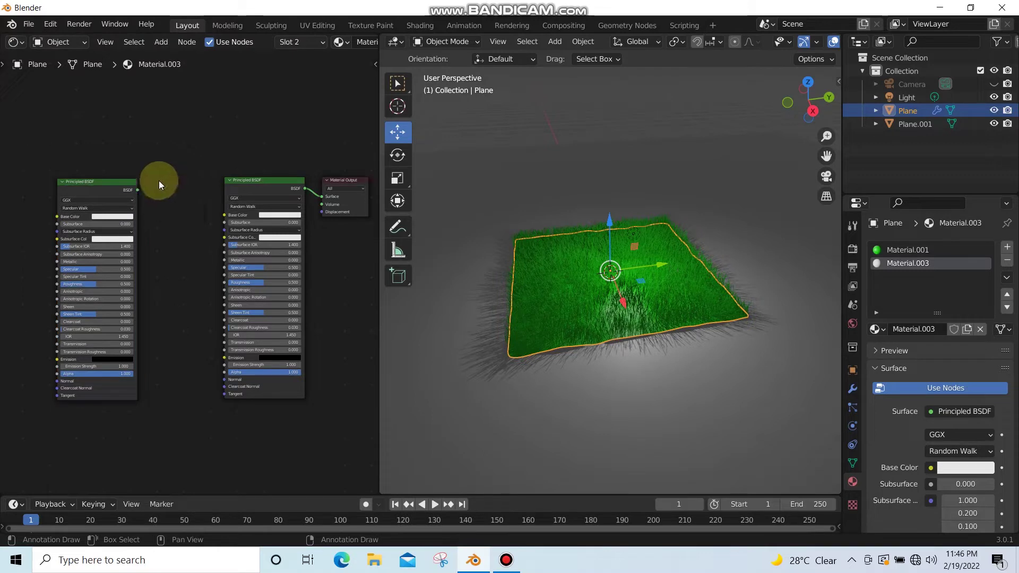
# Make one BSDF yellow-green with lower Specular and the other black.
pyautogui.click(269, 214)
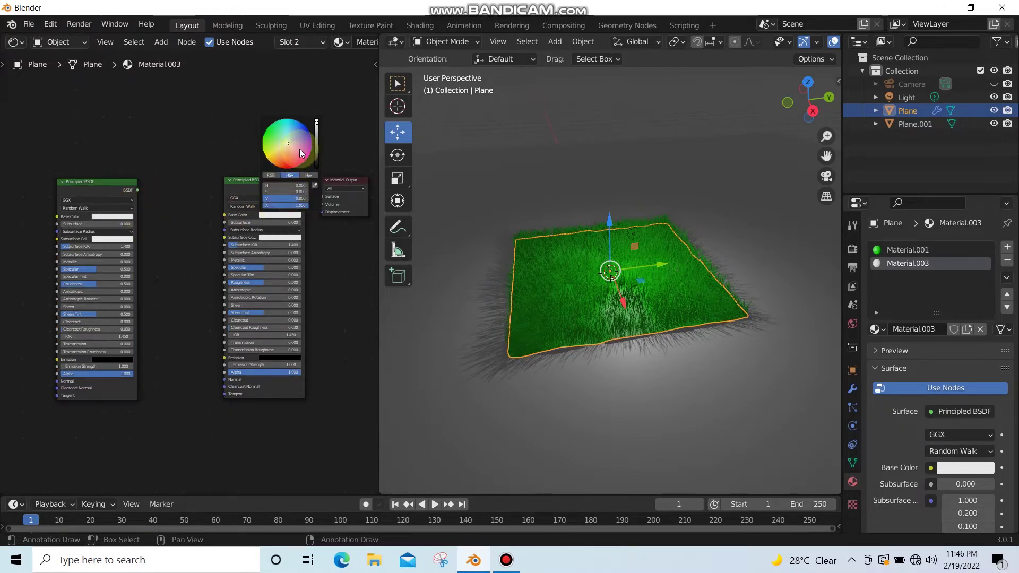
pyautogui.click(262, 137)
pyautogui.moveTo(264, 133); pyautogui.dragTo(263, 138)
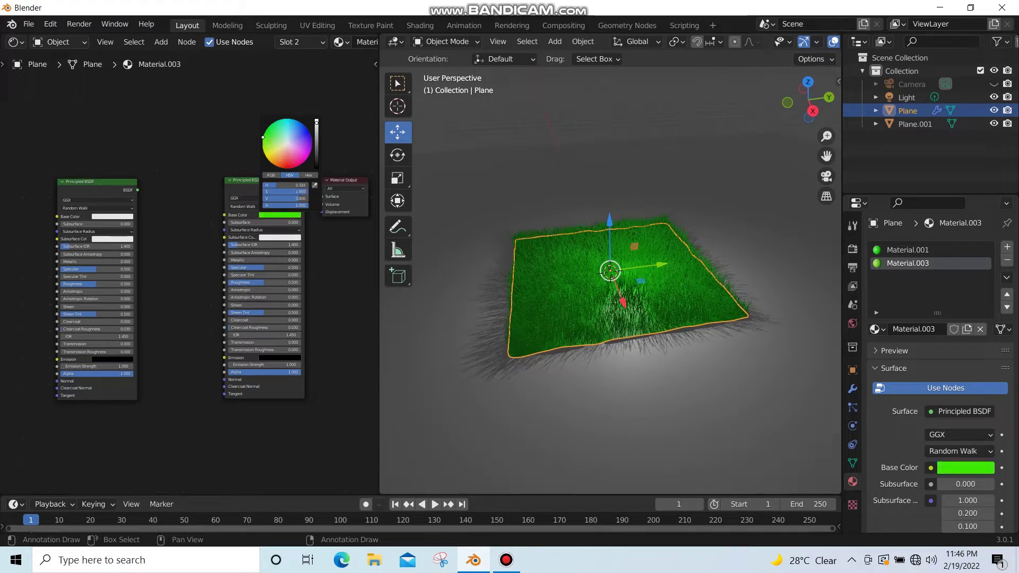
pyautogui.click(113, 214)
pyautogui.moveTo(149, 154); pyautogui.dragTo(148, 170)
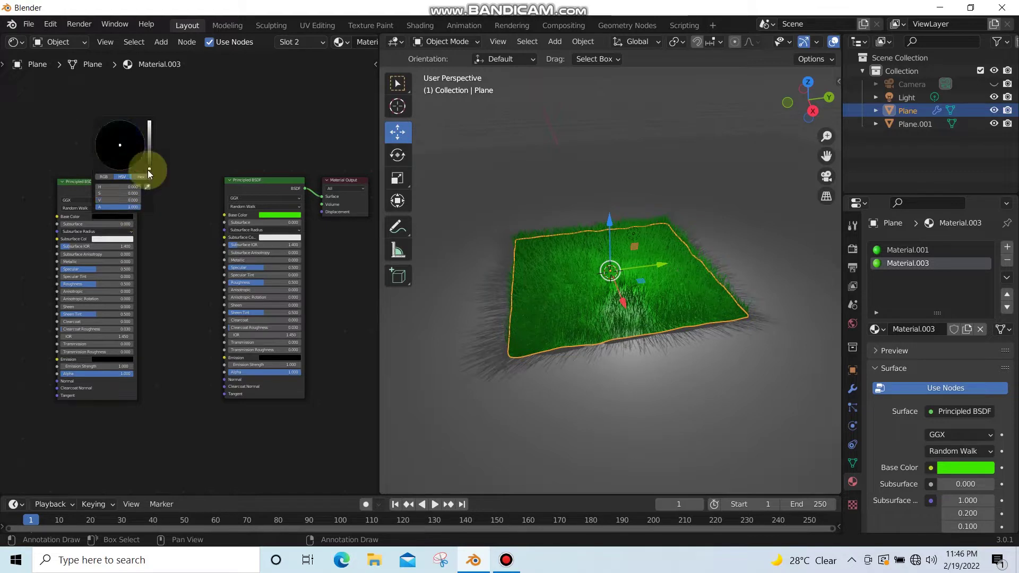
pyautogui.moveTo(265, 268); pyautogui.dragTo(243, 268)
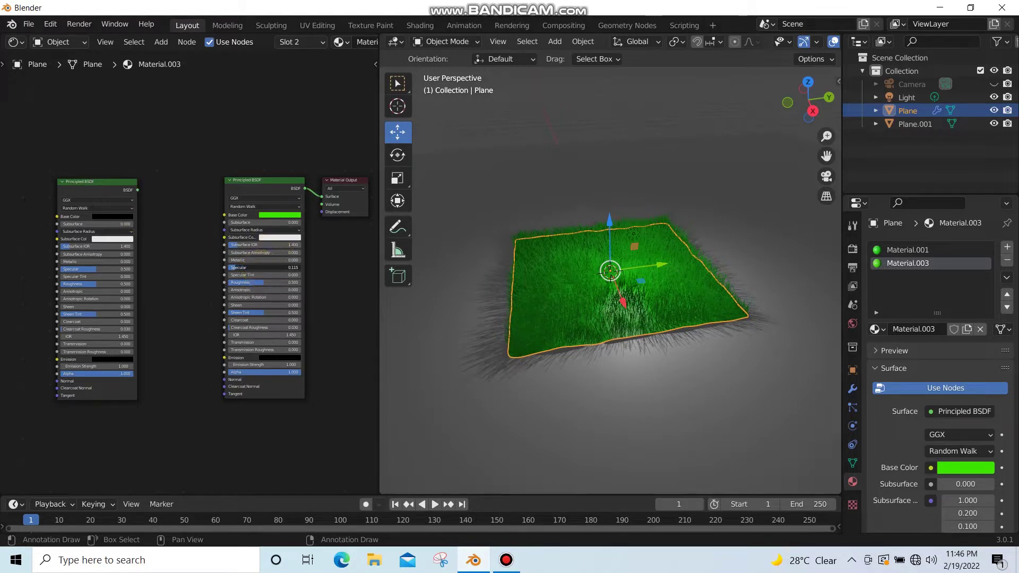
pyautogui.moveTo(263, 180); pyautogui.dragTo(213, 180)
# Insert a Mix Shader between the green BSDF and output, and connect the black BSDF to it.
pyautogui.hotkey('shift', 'a')
pyautogui.click(284, 302)
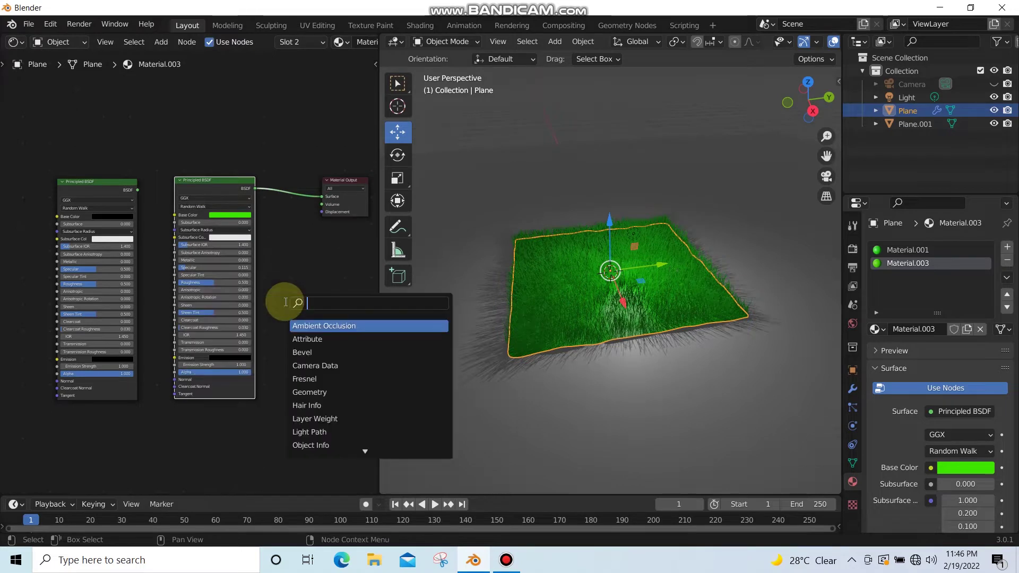
pyautogui.write('m')
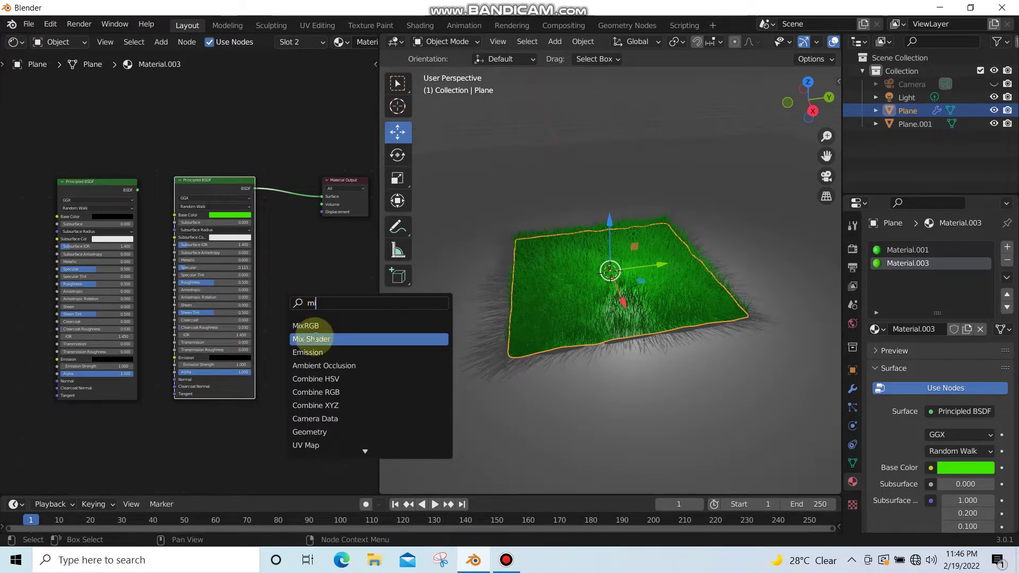
pyautogui.click(313, 338)
pyautogui.click(290, 229)
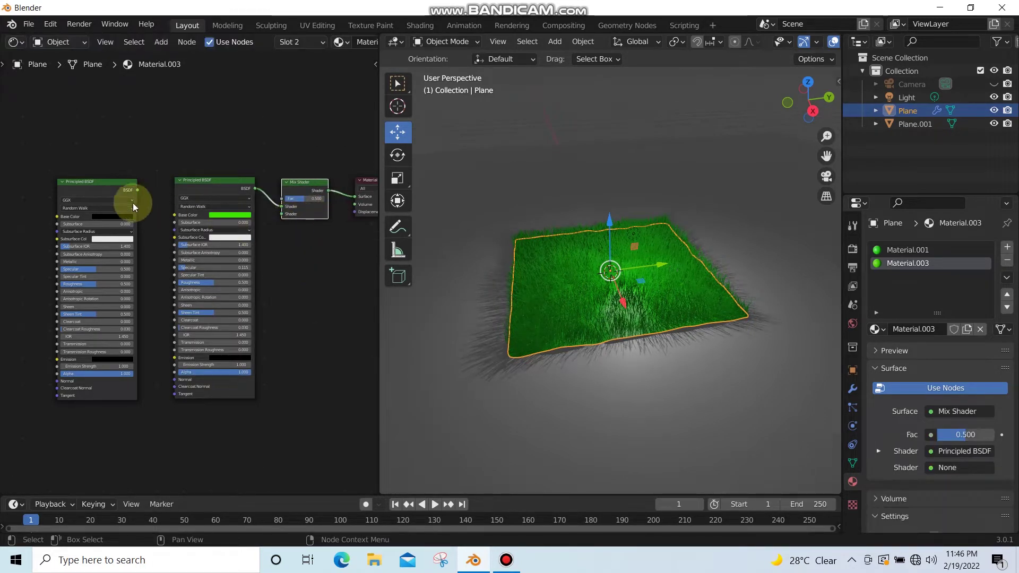
pyautogui.click(172, 184)
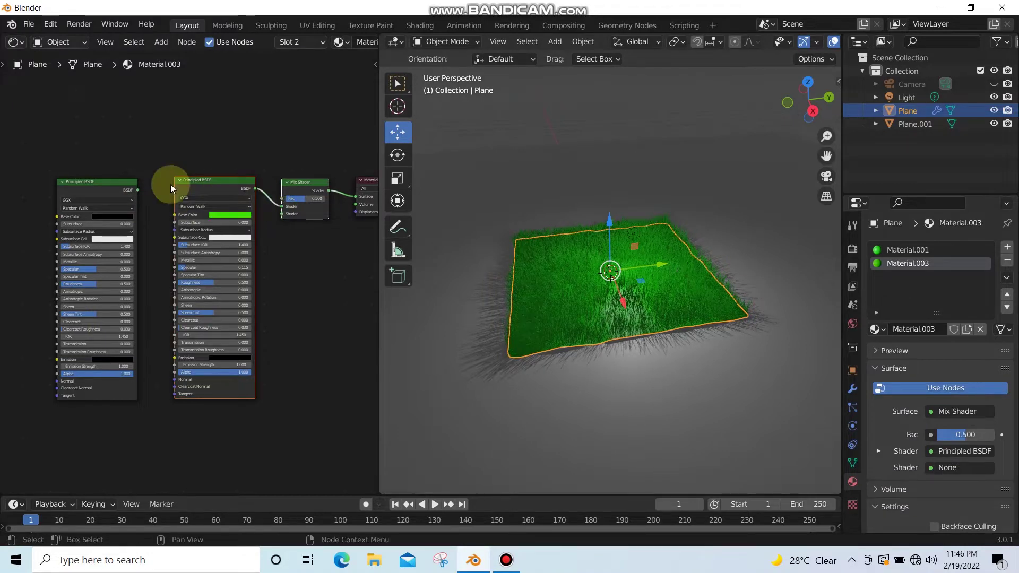
pyautogui.moveTo(138, 189); pyautogui.dragTo(282, 215)
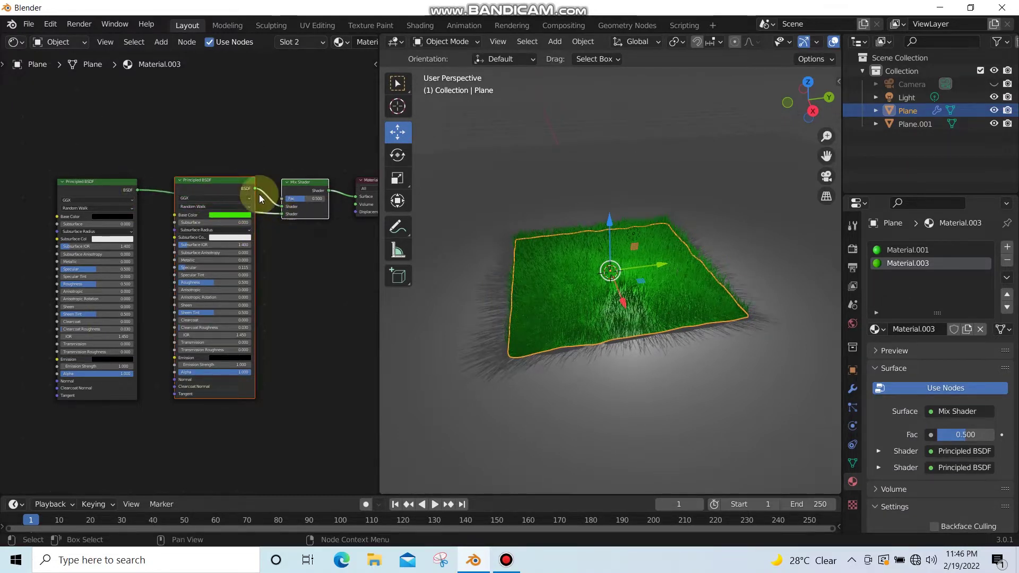
pyautogui.hotkey('shift', 'a')
# Add a Noise Texture above the shaders and wire its output into the Mix Shader's Fac.
pyautogui.click(238, 124)
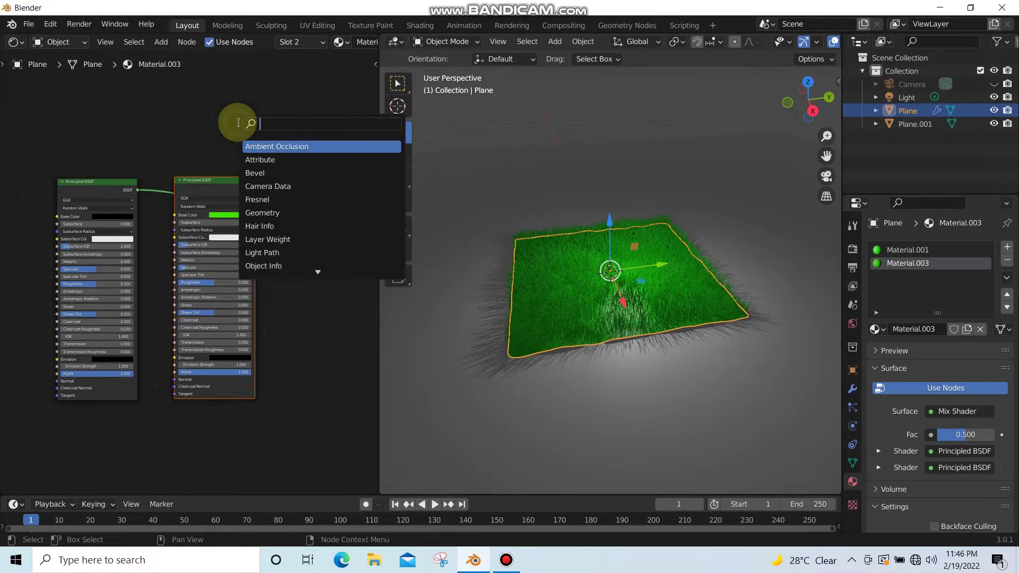
pyautogui.write('no')
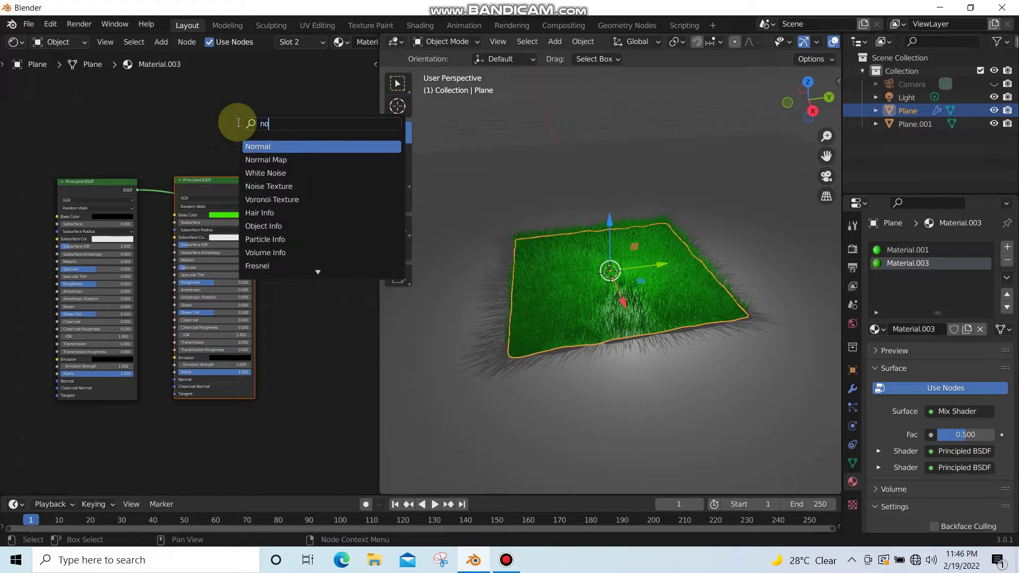
pyautogui.write('i')
pyautogui.click(277, 159)
pyautogui.click(145, 104)
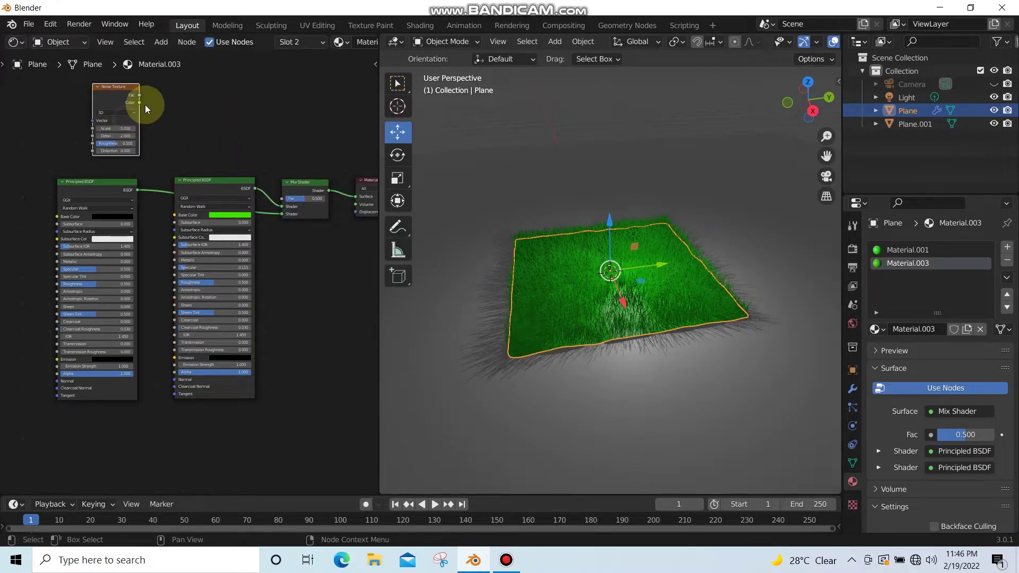
pyautogui.moveTo(139, 102)
pyautogui.mouseDown()
pyautogui.moveTo(175, 113)
pyautogui.moveTo(137, 98)
pyautogui.moveTo(279, 199)
pyautogui.mouseUp()
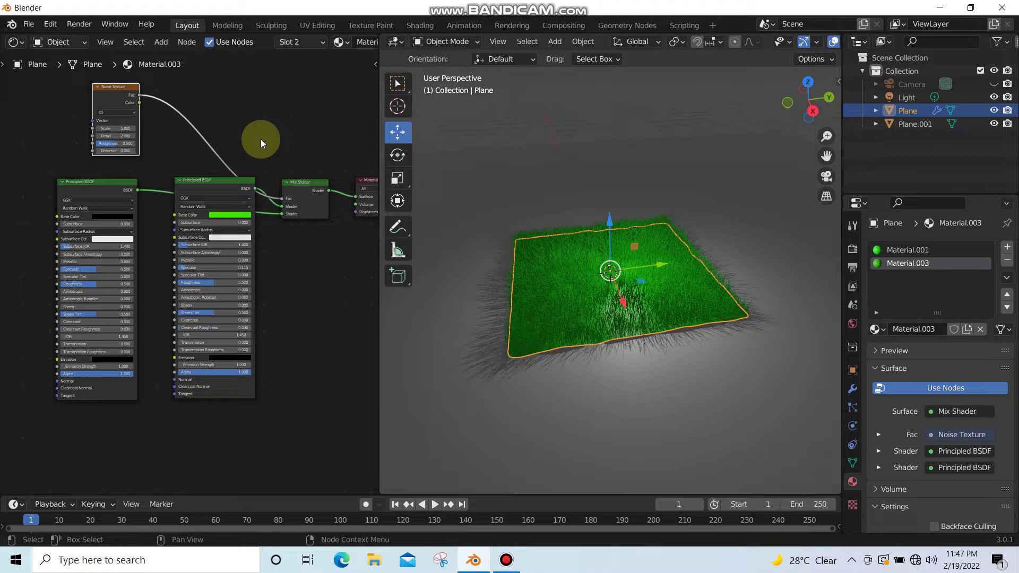
pyautogui.moveTo(262, 136); pyautogui.dragTo(228, 168)
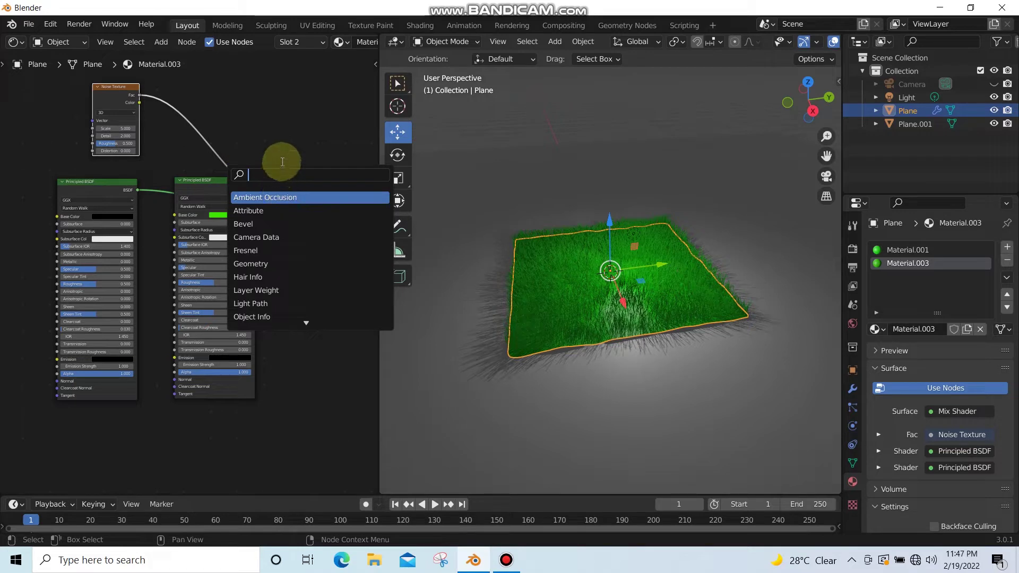
# Drop a ColorRamp onto the Noise-to-Mix link and drag its black stop right to about 0.54.
pyautogui.write('c')
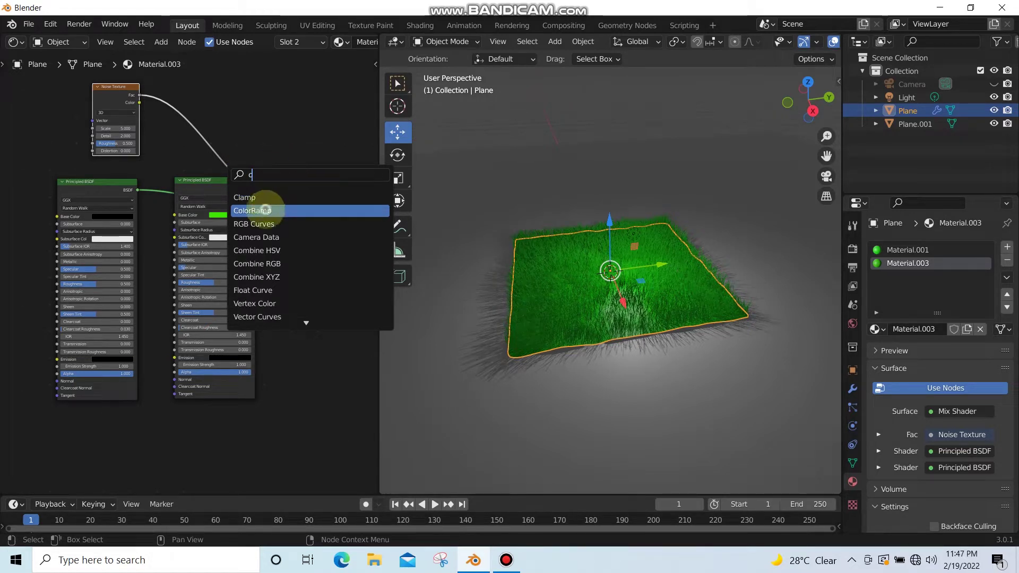
pyautogui.click(266, 210)
pyautogui.click(244, 154)
pyautogui.moveTo(244, 154); pyautogui.dragTo(216, 157)
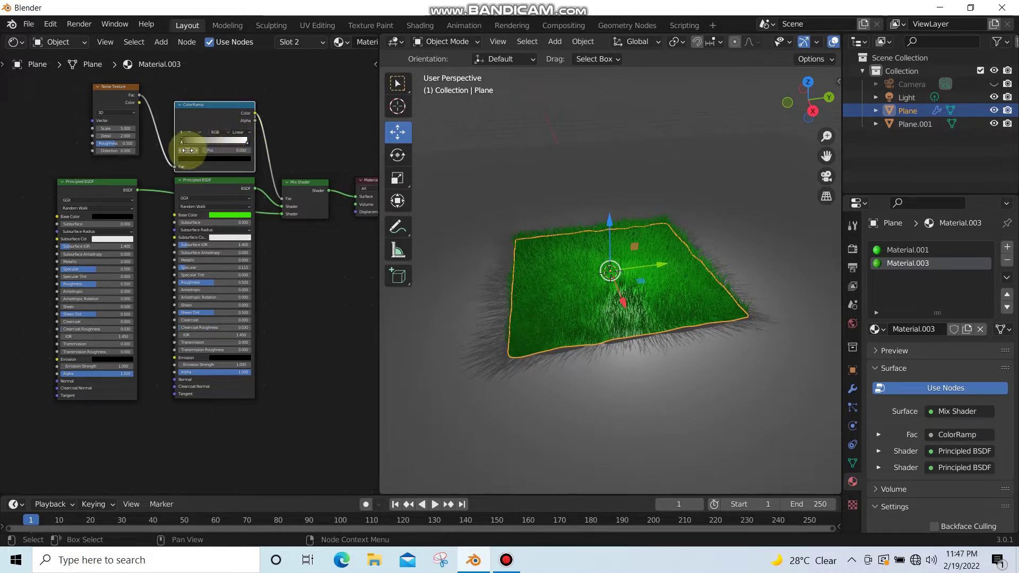
pyautogui.moveTo(182, 141); pyautogui.dragTo(237, 143)
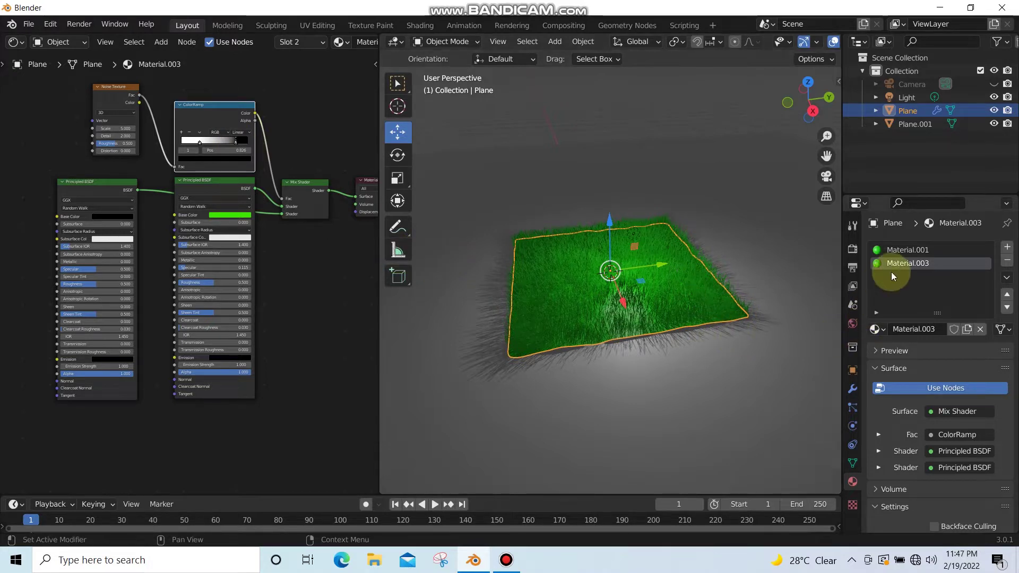
pyautogui.moveTo(237, 145); pyautogui.dragTo(255, 146)
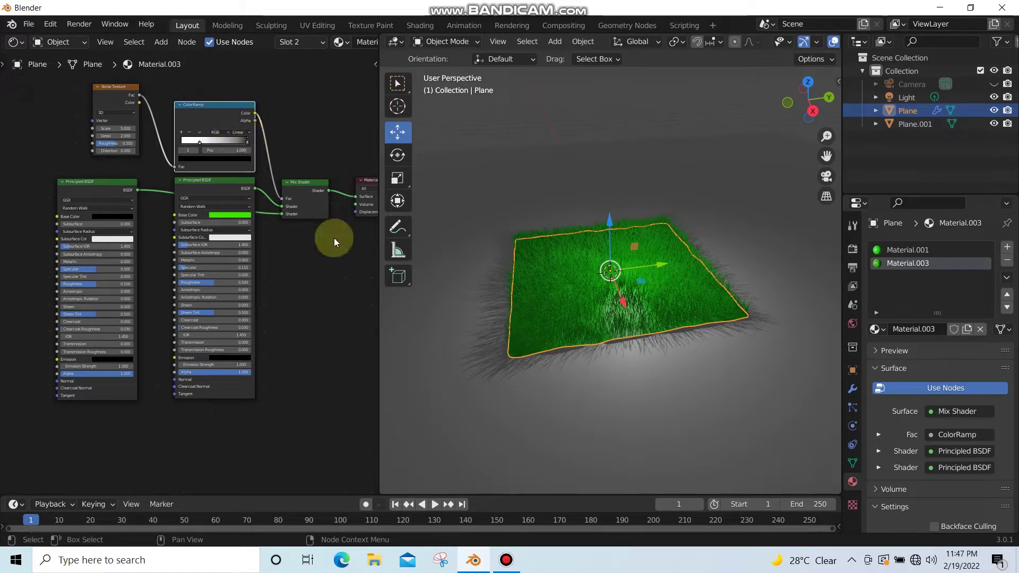
pyautogui.click(707, 338)
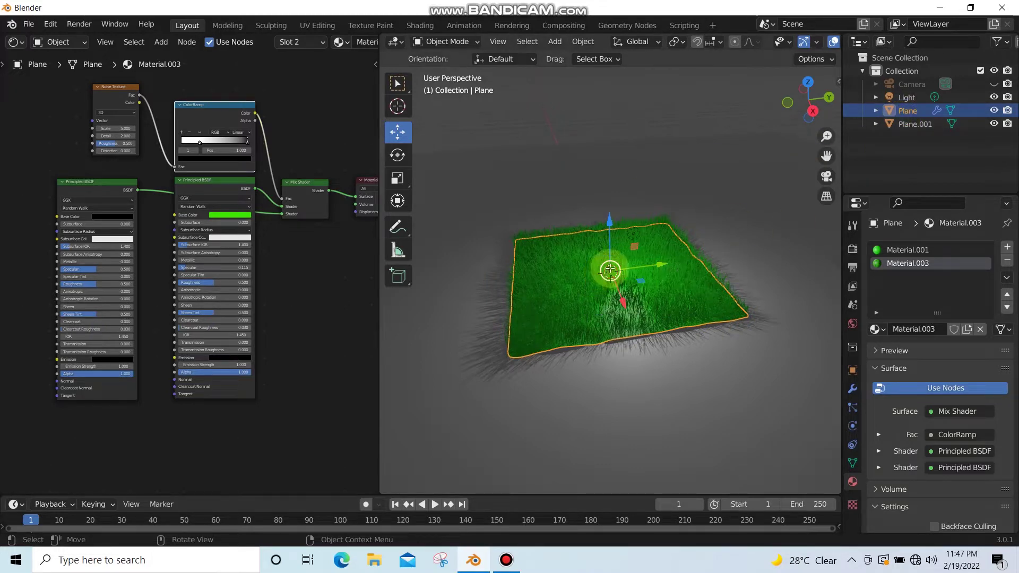
# Select every vertex of the plane in Edit Mode, assign Material.003, and return to Object Mode.
pyautogui.press('Tab')
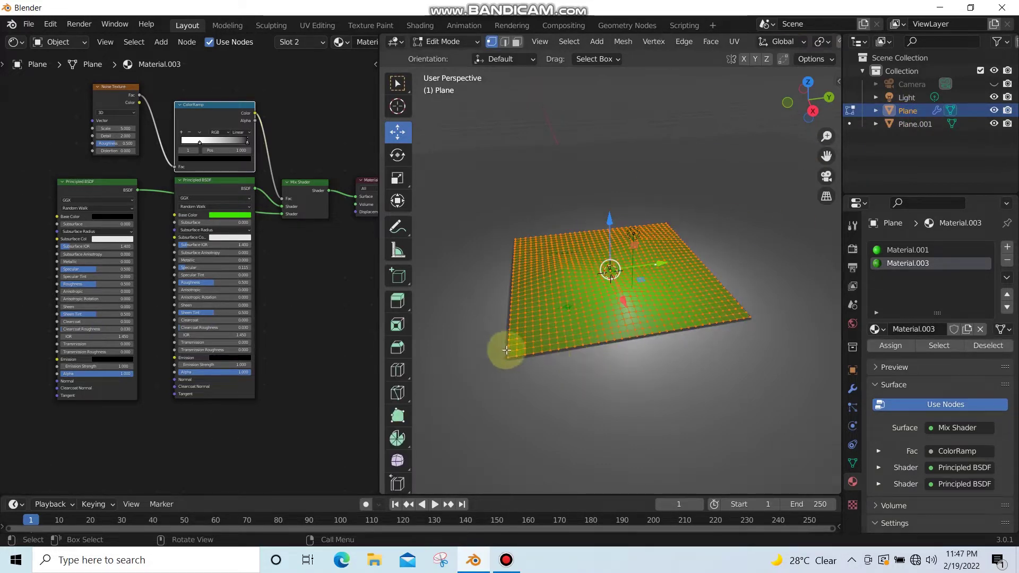
pyautogui.click(507, 354)
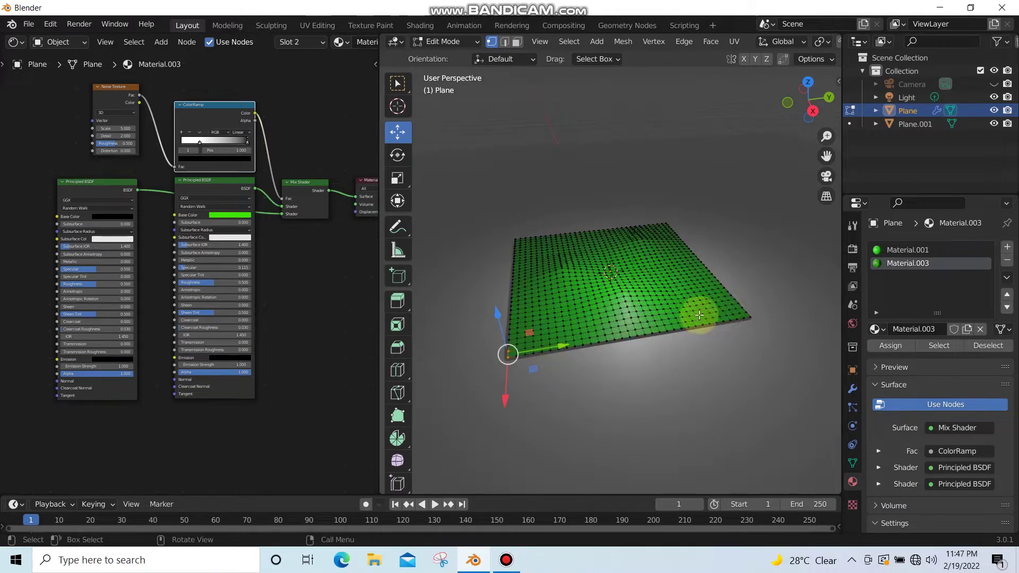
pyautogui.keyDown('shift'); pyautogui.click(671, 222); pyautogui.keyUp('shift')
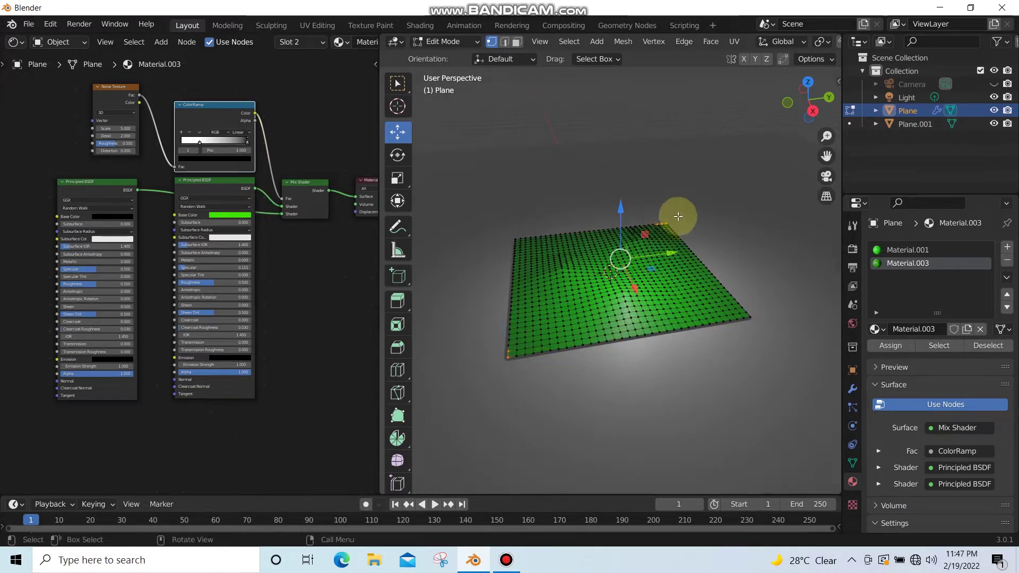
pyautogui.keyDown('shift'); pyautogui.click(750, 318); pyautogui.keyUp('shift')
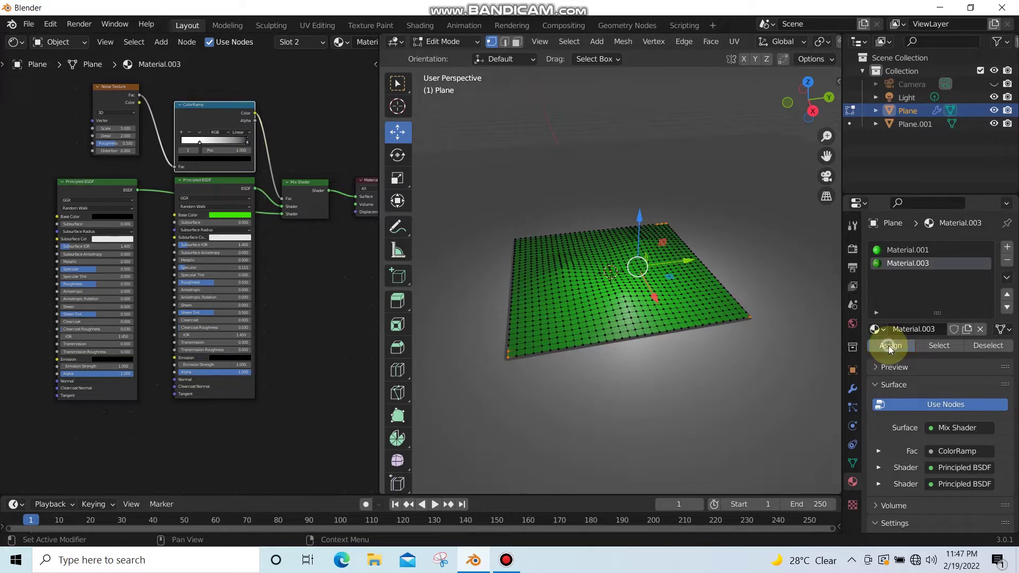
pyautogui.press('a')
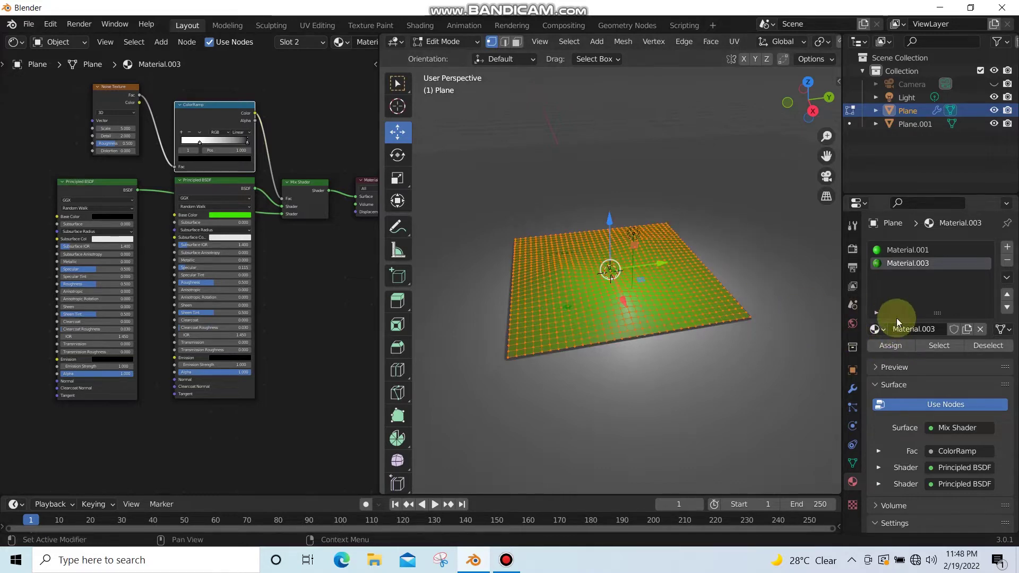
pyautogui.click(884, 348)
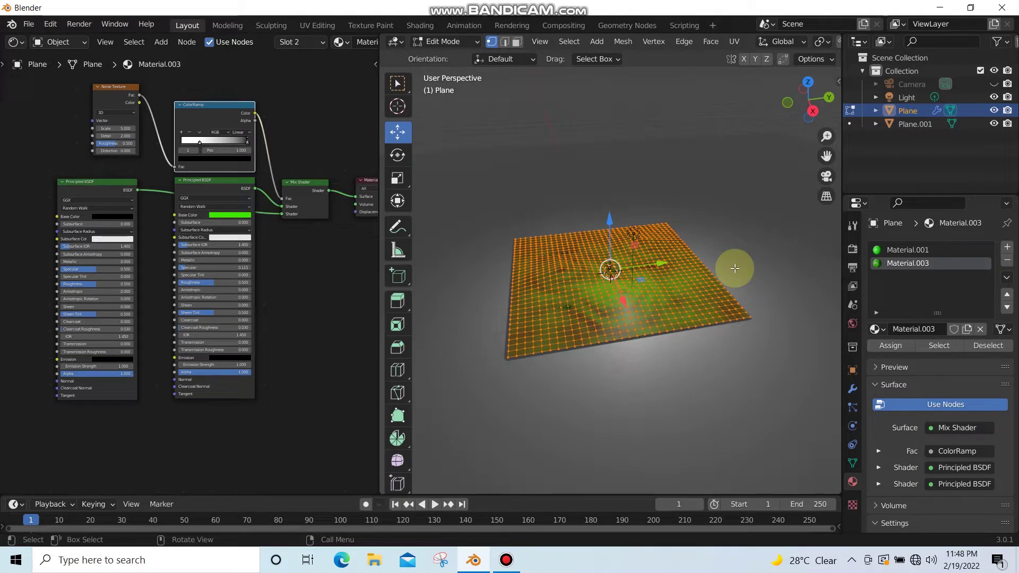
pyautogui.press('Tab')
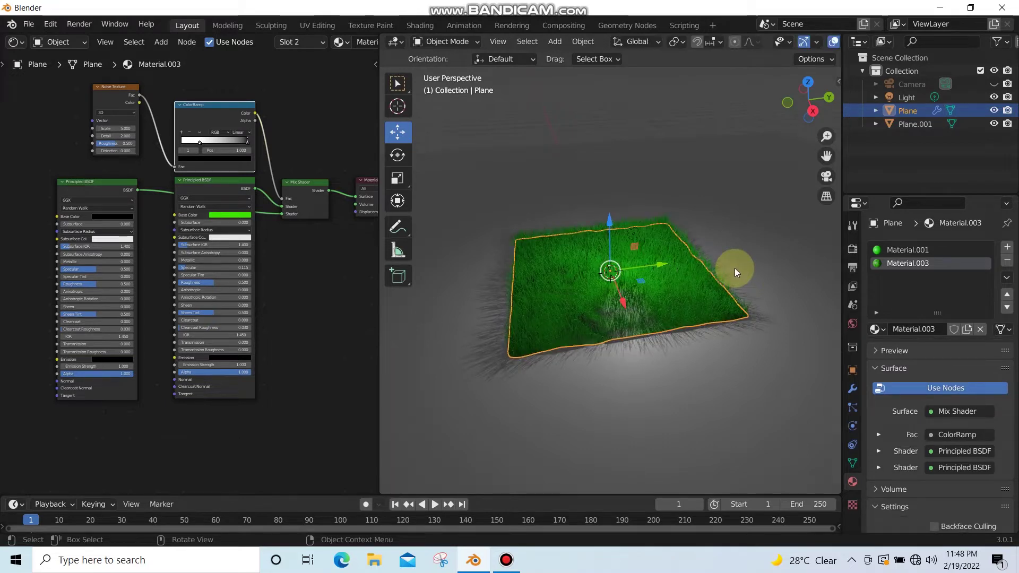
# Add Light and Plane.001 to the selection and enter Edit Mode looking down on the plane.
pyautogui.keyDown('ctrl'); pyautogui.click(979, 124); pyautogui.keyUp('ctrl')
pyautogui.keyDown('ctrl'); pyautogui.click(979, 97); pyautogui.keyUp('ctrl')
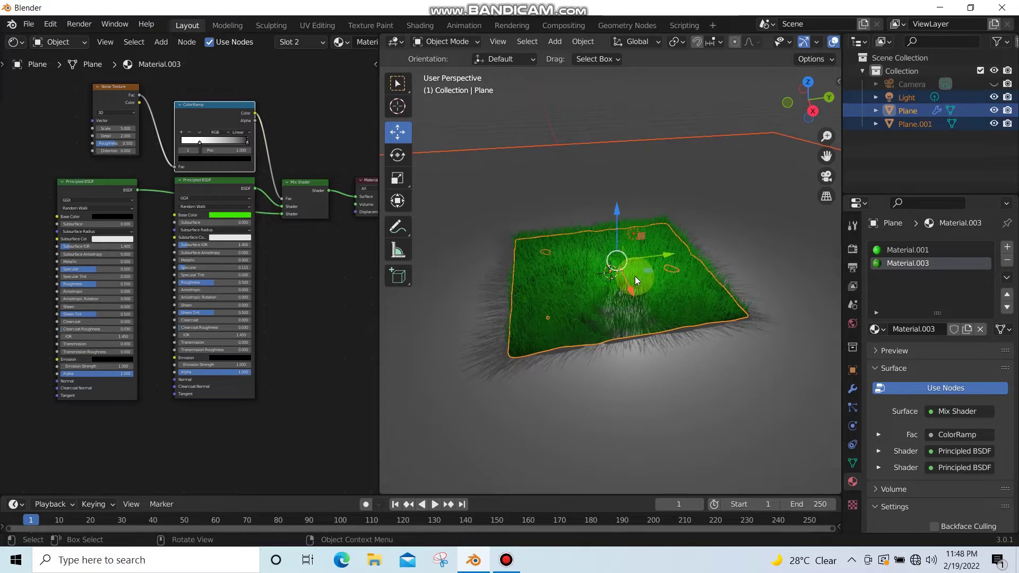
pyautogui.press('Tab')
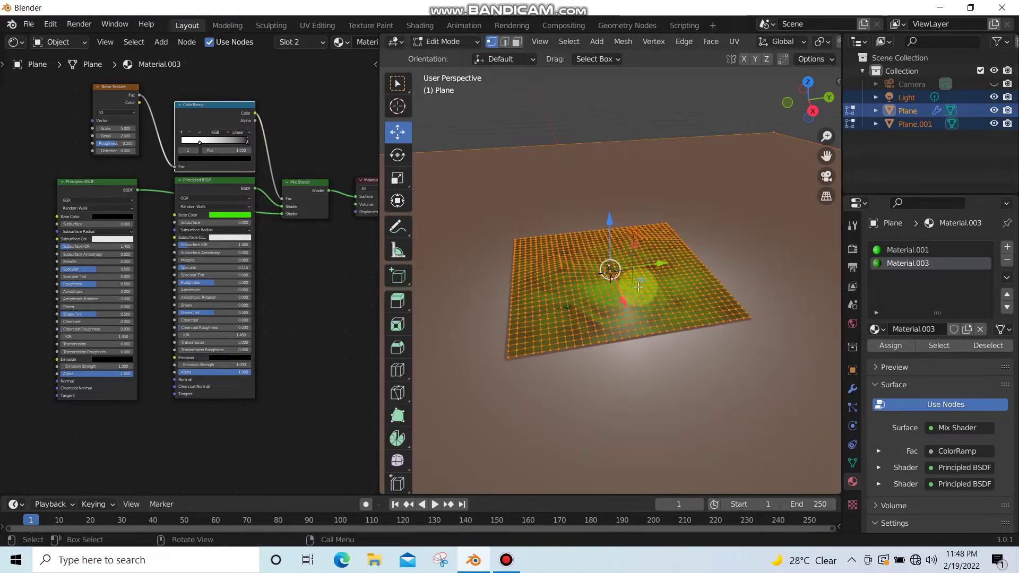
pyautogui.moveTo(793, 115); pyautogui.dragTo(796, 130)
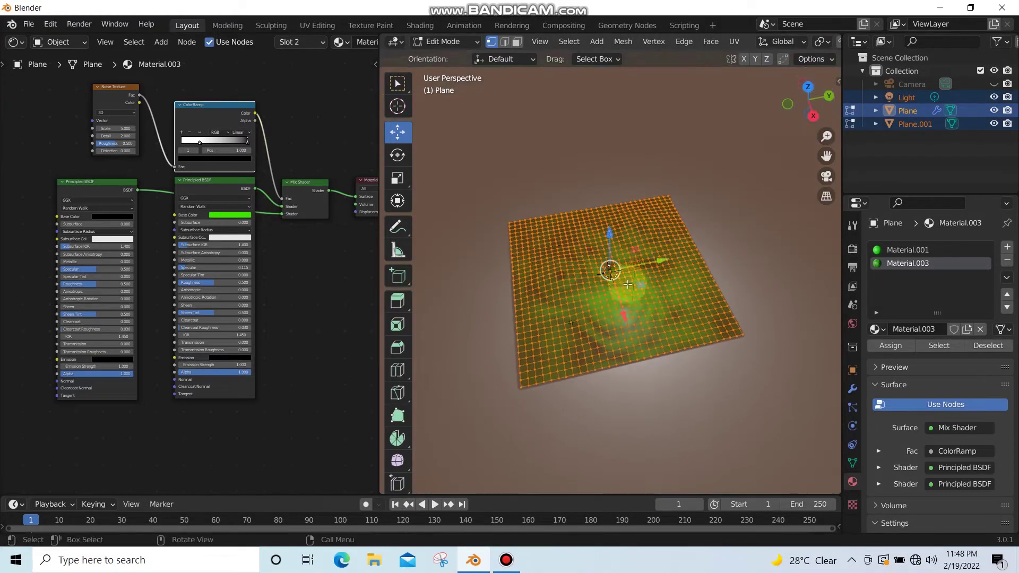
pyautogui.scroll(2, 638, 298)
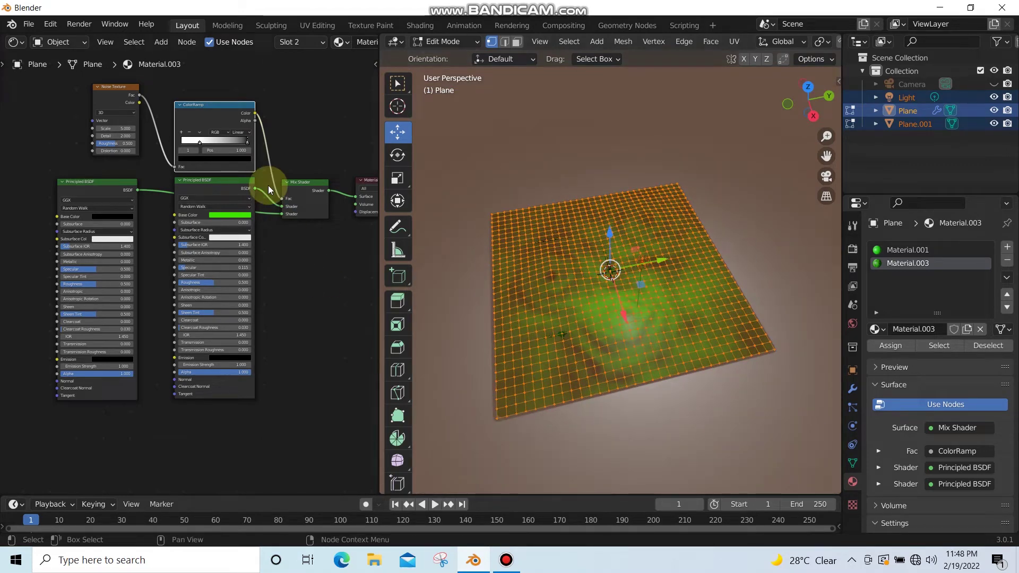
# Slide the ColorRamp's white stop to about 0.43, then return to Object Mode to view the grass.
pyautogui.click(200, 141)
pyautogui.moveTo(211, 141)
pyautogui.mouseDown()
pyautogui.moveTo(233, 141)
pyautogui.moveTo(203, 142)
pyautogui.mouseUp()
pyautogui.click(245, 141)
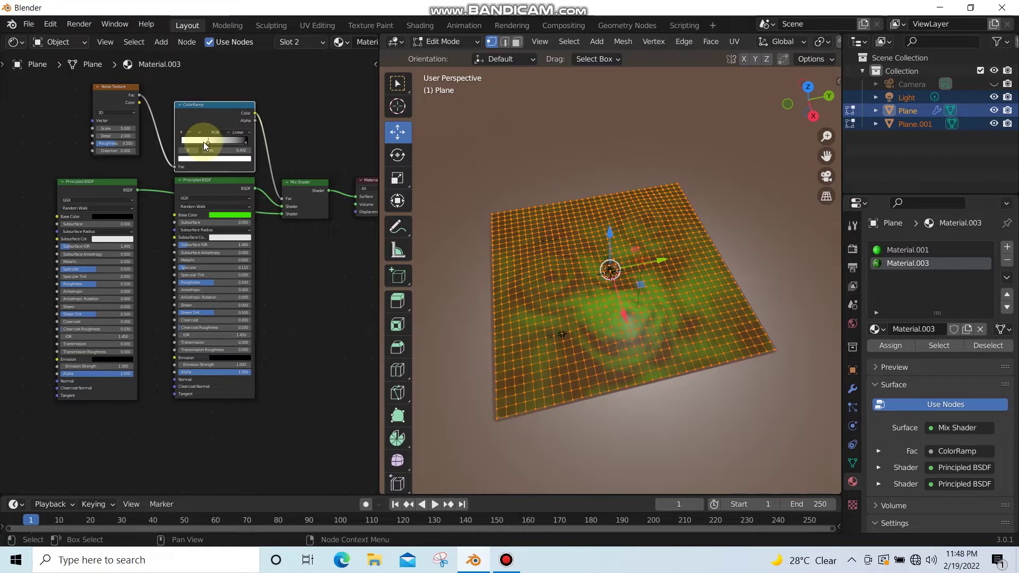
pyautogui.click(310, 128)
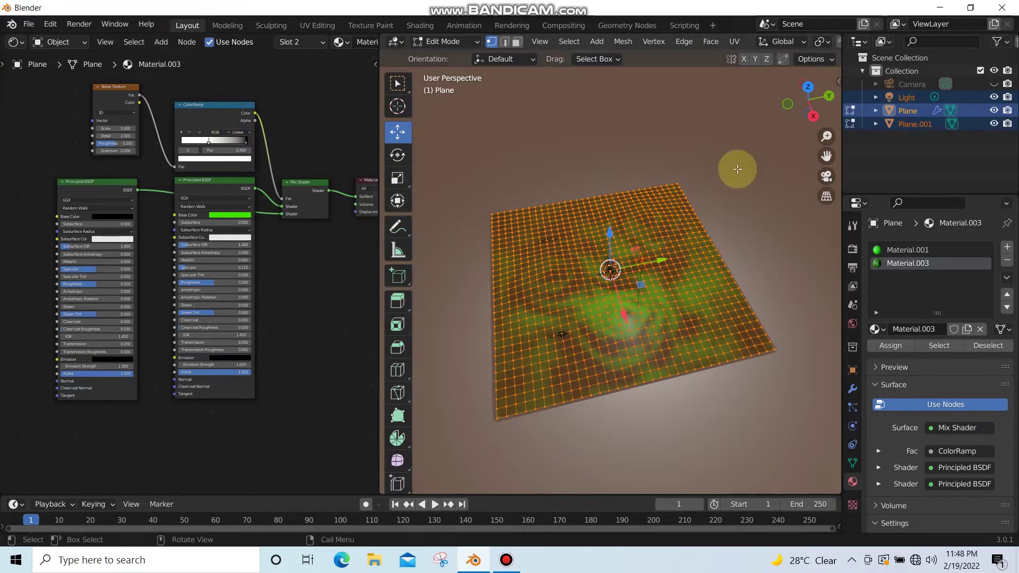
pyautogui.moveTo(808, 102); pyautogui.dragTo(807, 96)
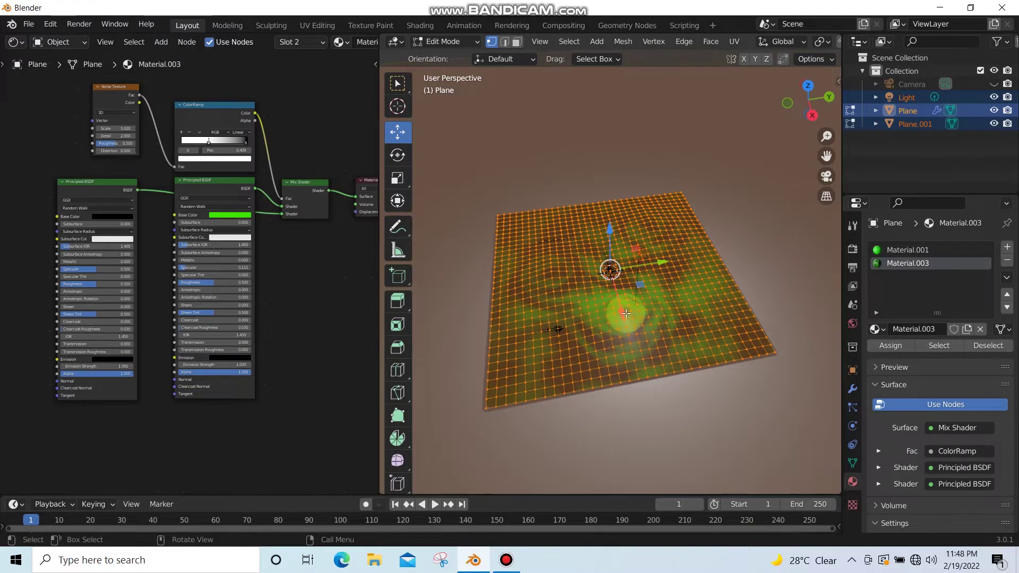
pyautogui.press('Tab')
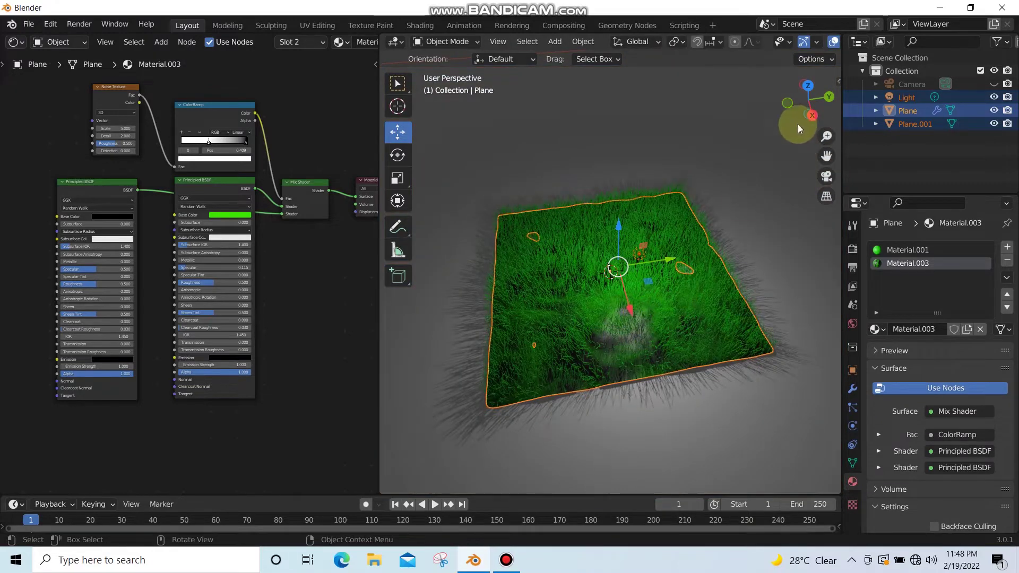
# Enlarge the 3D view over the node editor and select Plane.001.
pyautogui.moveTo(797, 124)
pyautogui.mouseDown()
pyautogui.moveTo(798, 133)
pyautogui.moveTo(807, 106)
pyautogui.mouseUp()
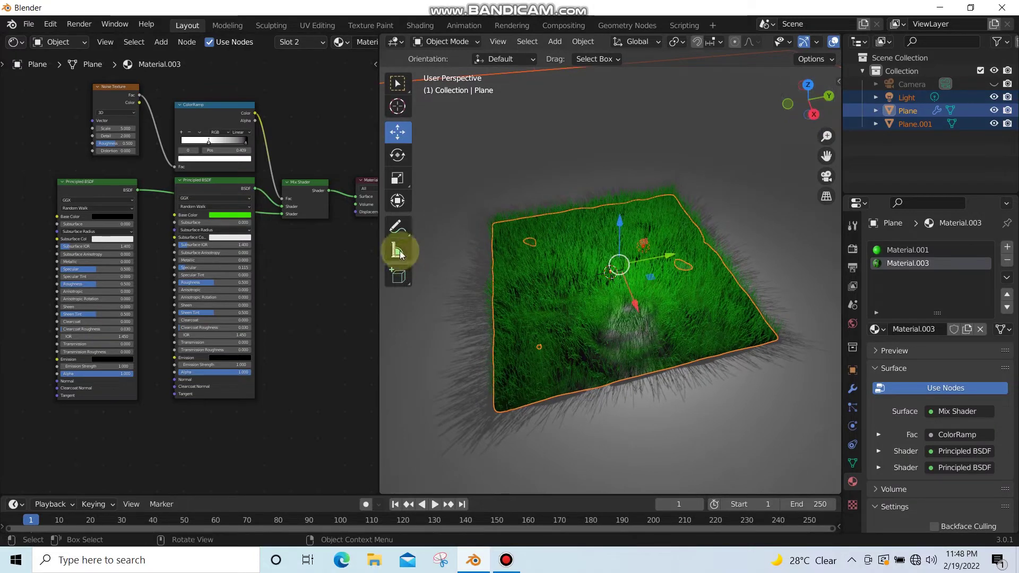
pyautogui.moveTo(379, 219); pyautogui.dragTo(3, 221)
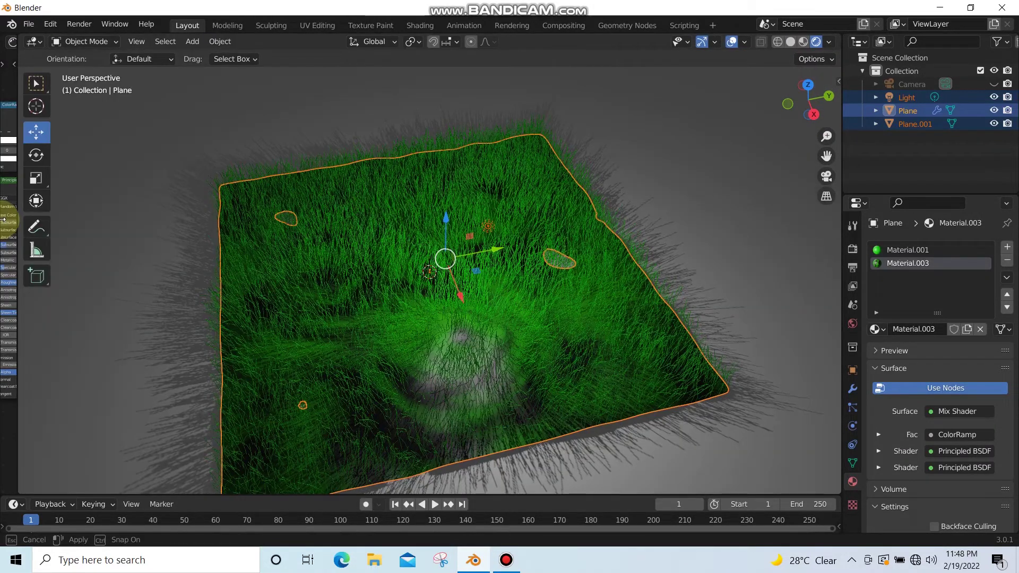
pyautogui.scroll(-1, 637, 249)
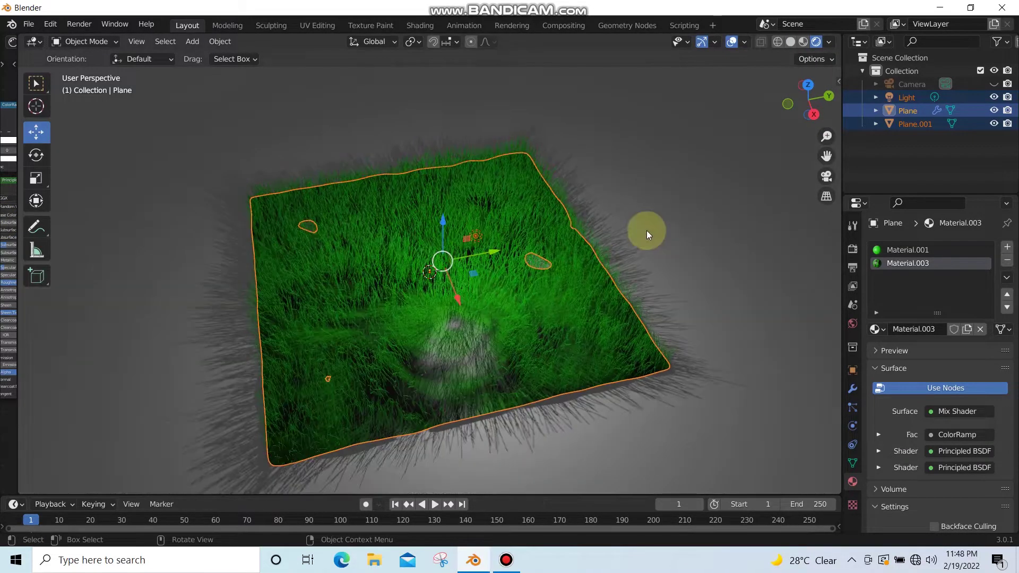
pyautogui.click(649, 198)
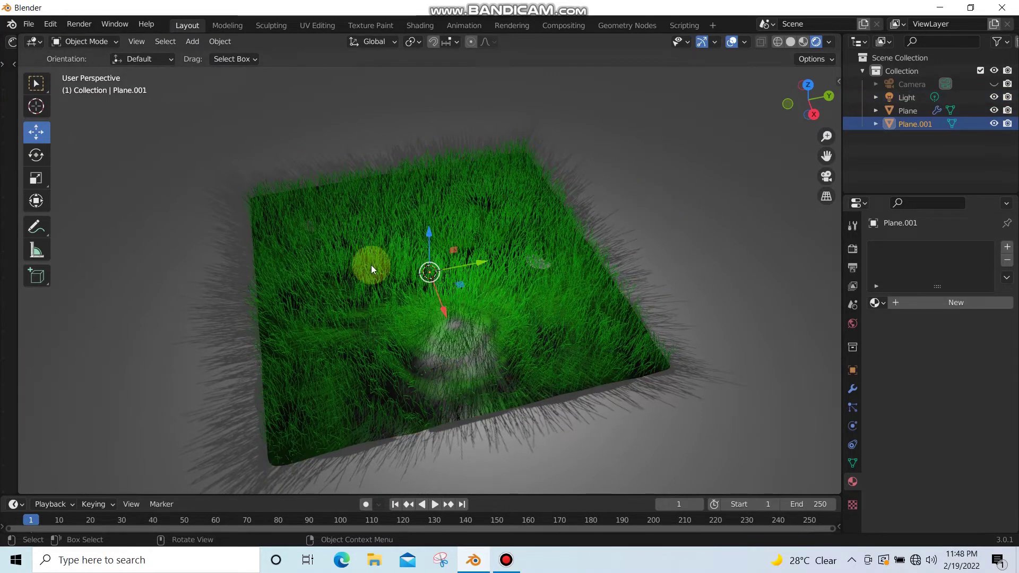
# Preview the scene in Cycles, then set the render engine back to Eevee.
pyautogui.click(854, 254)
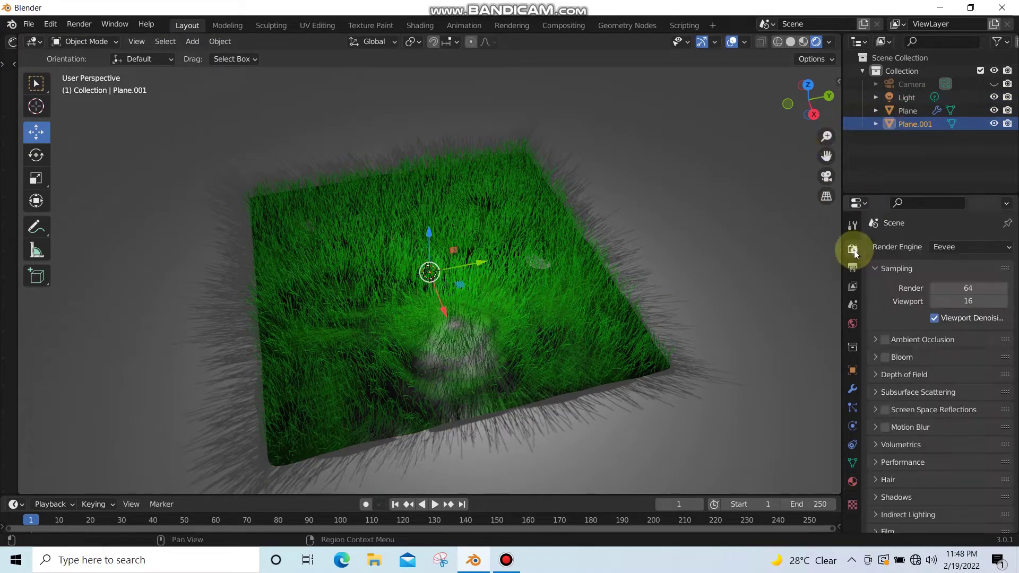
pyautogui.click(947, 247)
pyautogui.click(944, 291)
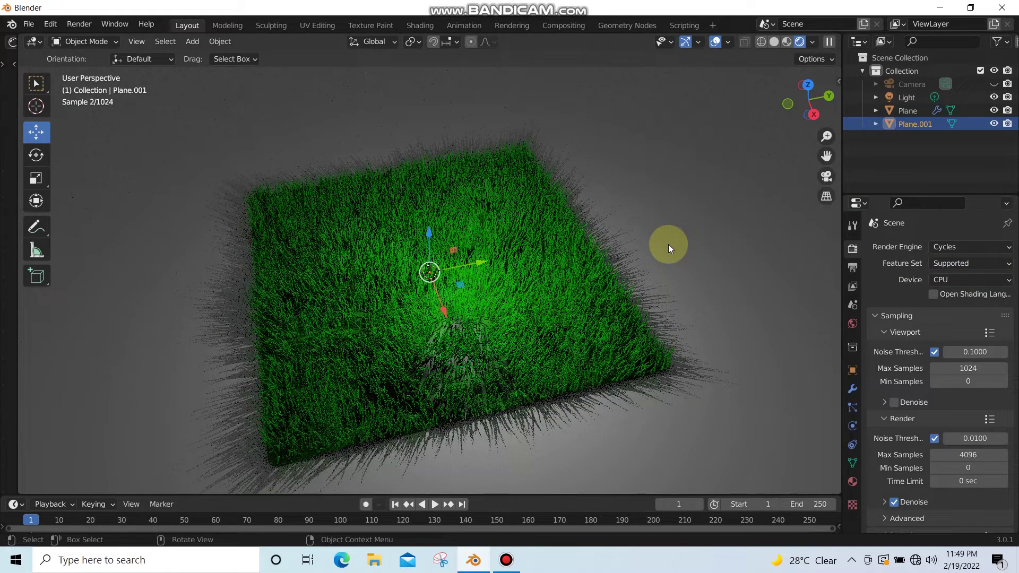
pyautogui.click(951, 251)
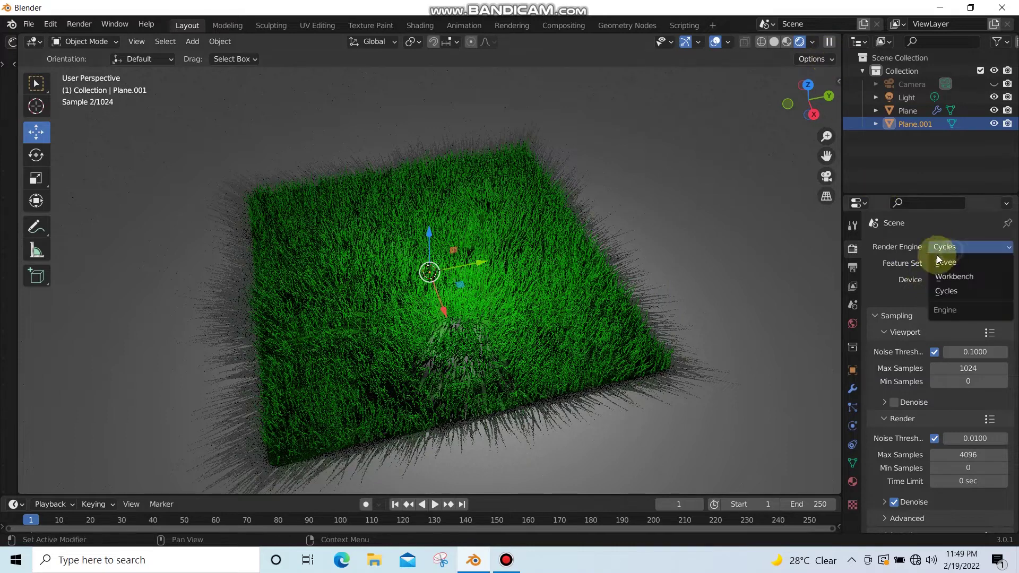
pyautogui.click(944, 262)
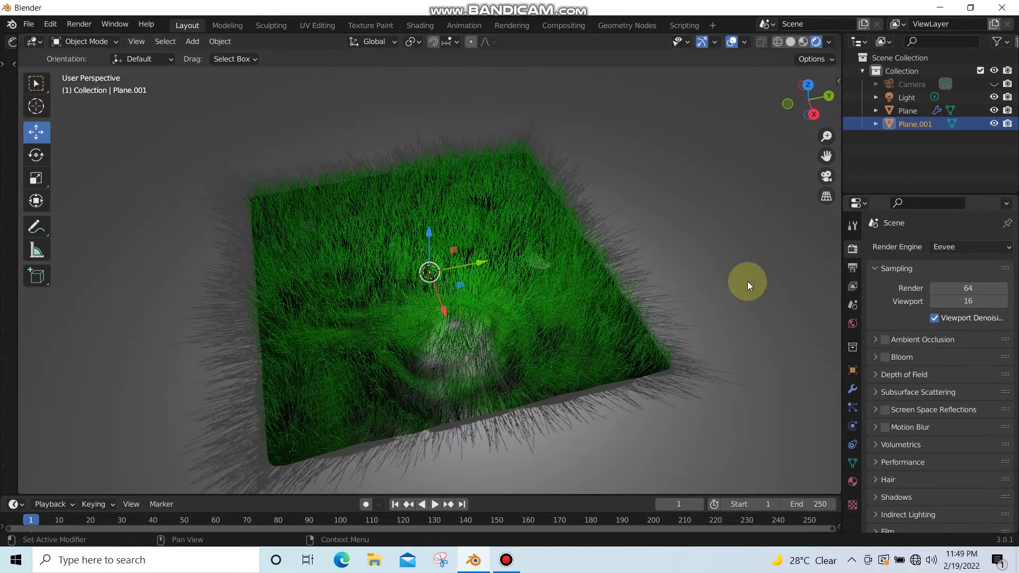
# Import grass.obj from the Music folder and move the grass clump beside the terrain.
pyautogui.click(29, 24)
pyautogui.moveTo(52, 202)
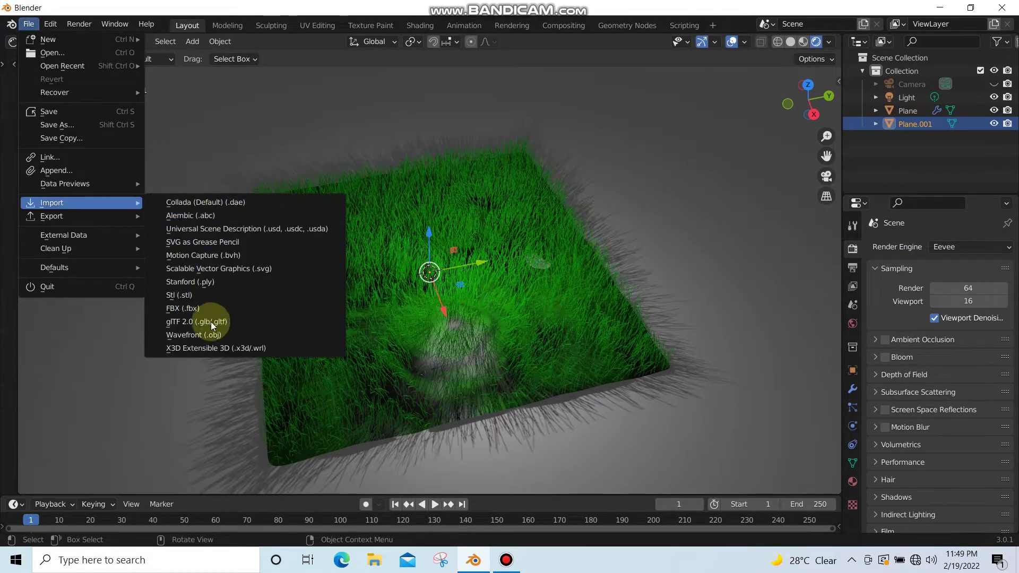
pyautogui.press('Return')
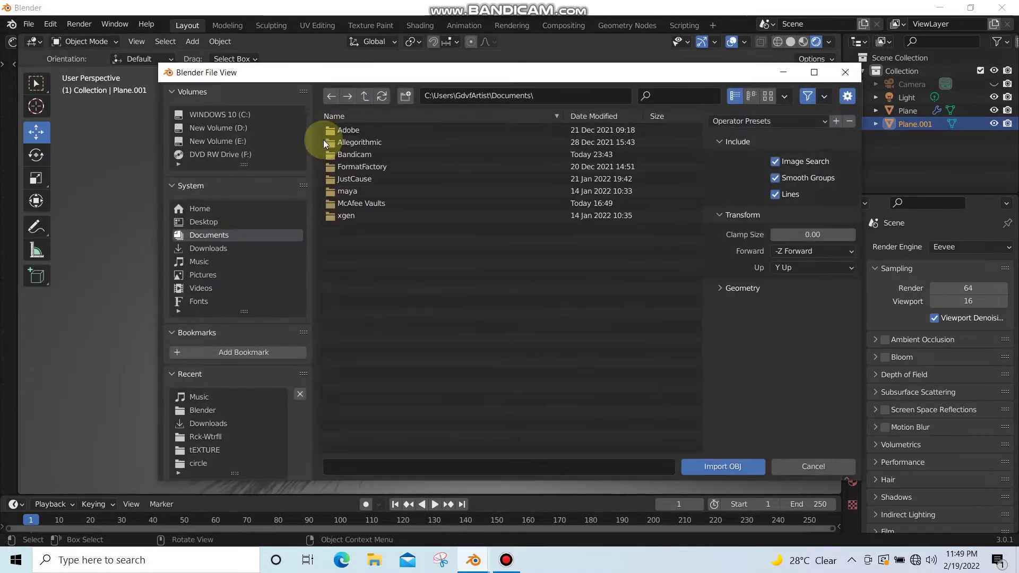
pyautogui.click(199, 261)
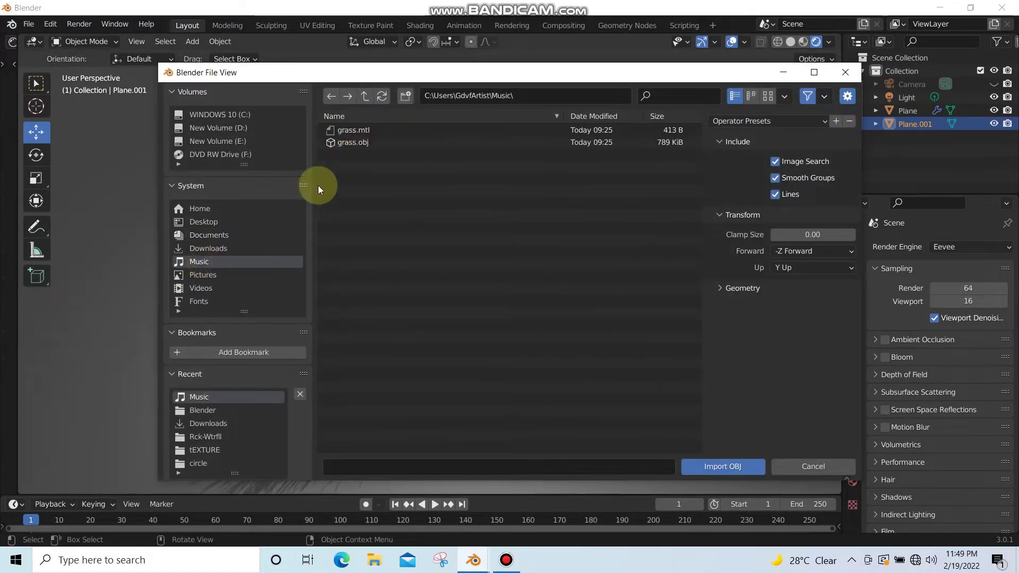
pyautogui.doubleClick(358, 141)
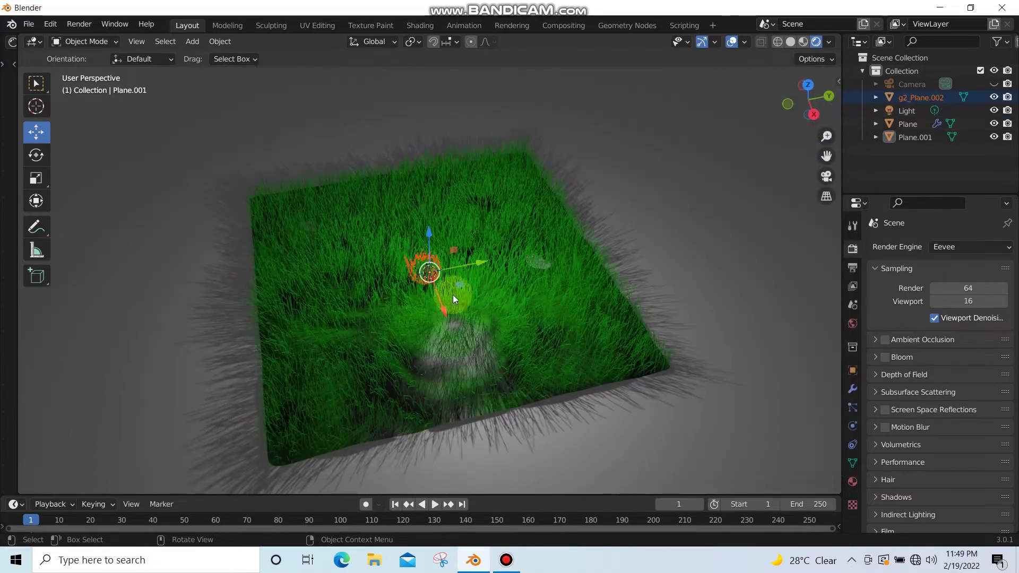
pyautogui.moveTo(488, 262); pyautogui.dragTo(744, 210)
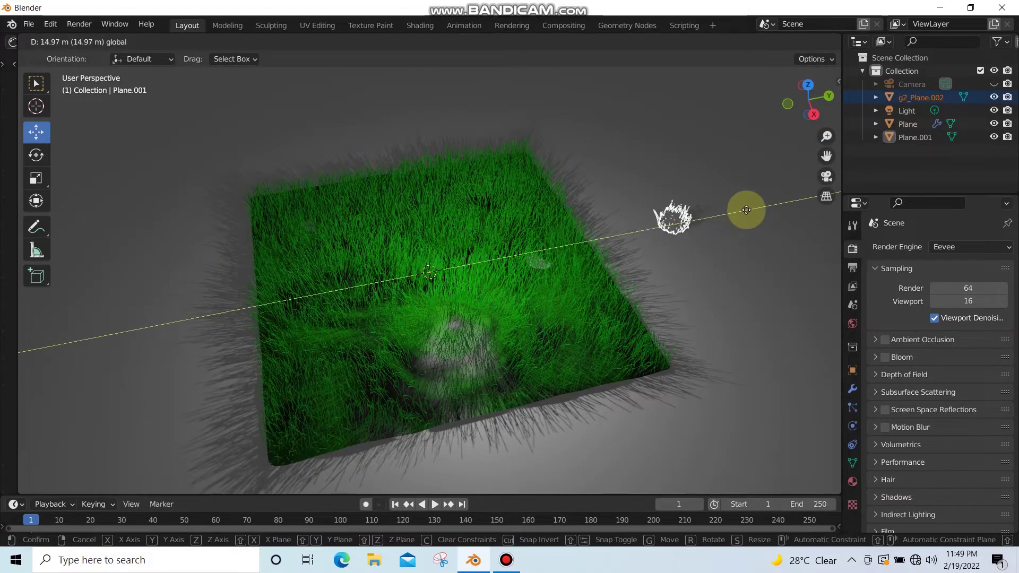
# Assign the green Material.001 to both the grass and grass2 slots of g2_Plane.002.
pyautogui.click(852, 479)
pyautogui.click(911, 99)
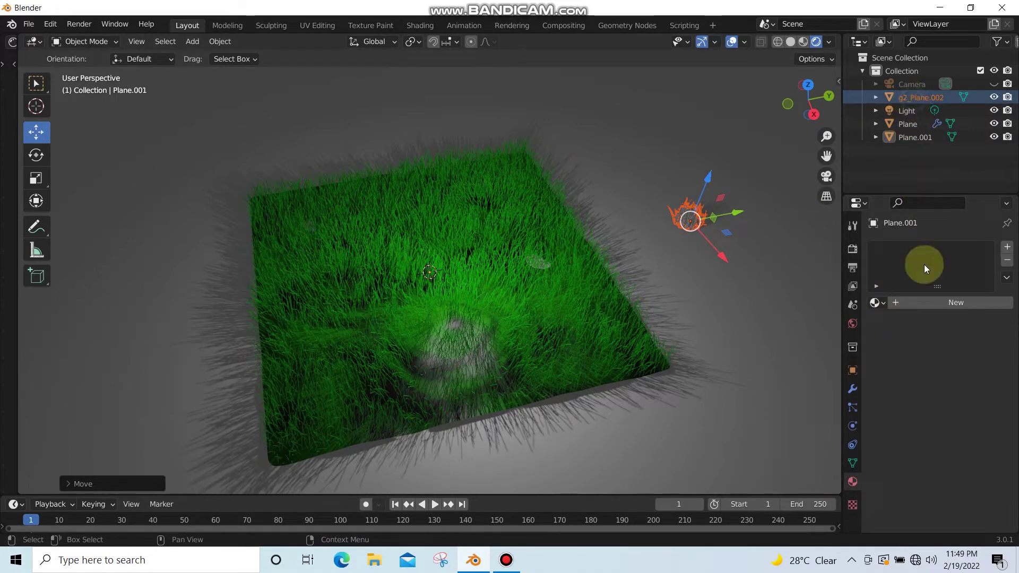
pyautogui.click(880, 329)
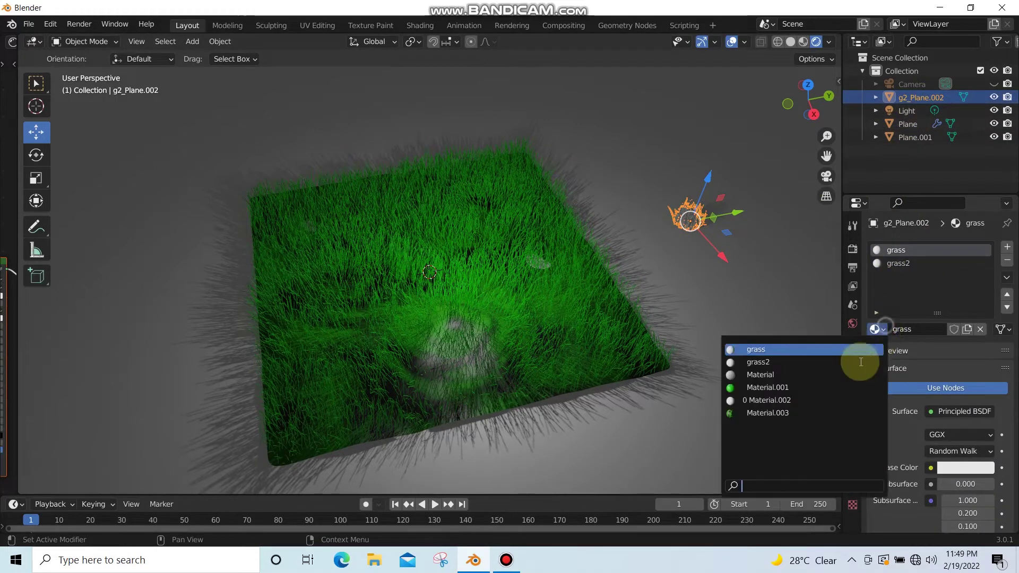
pyautogui.click(767, 388)
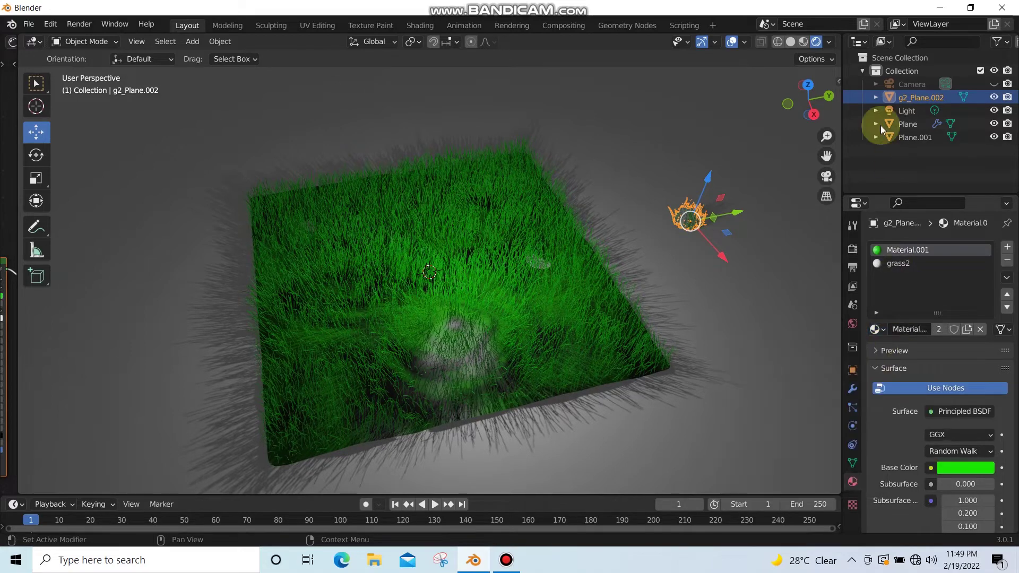
pyautogui.click(898, 264)
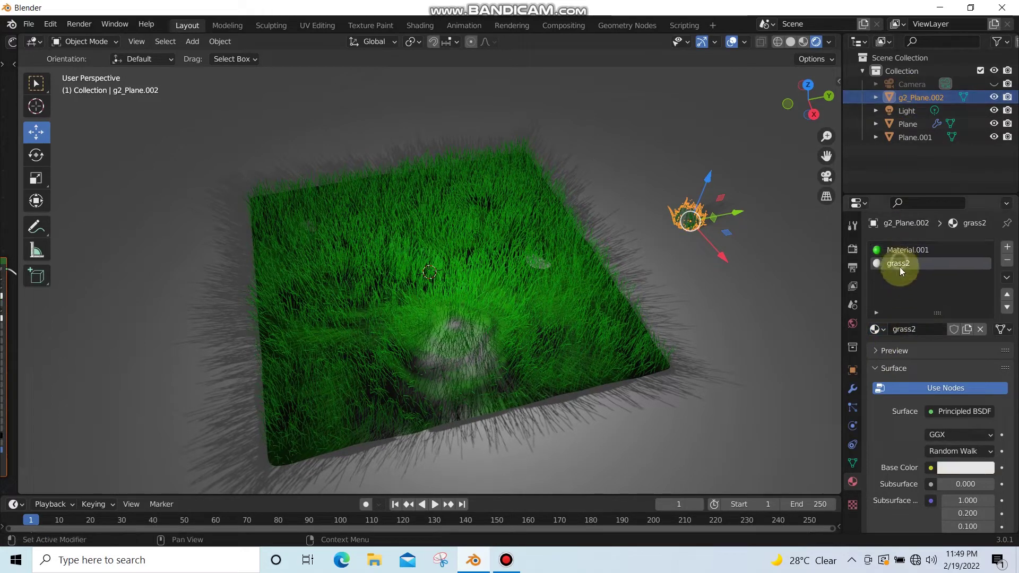
pyautogui.click(880, 329)
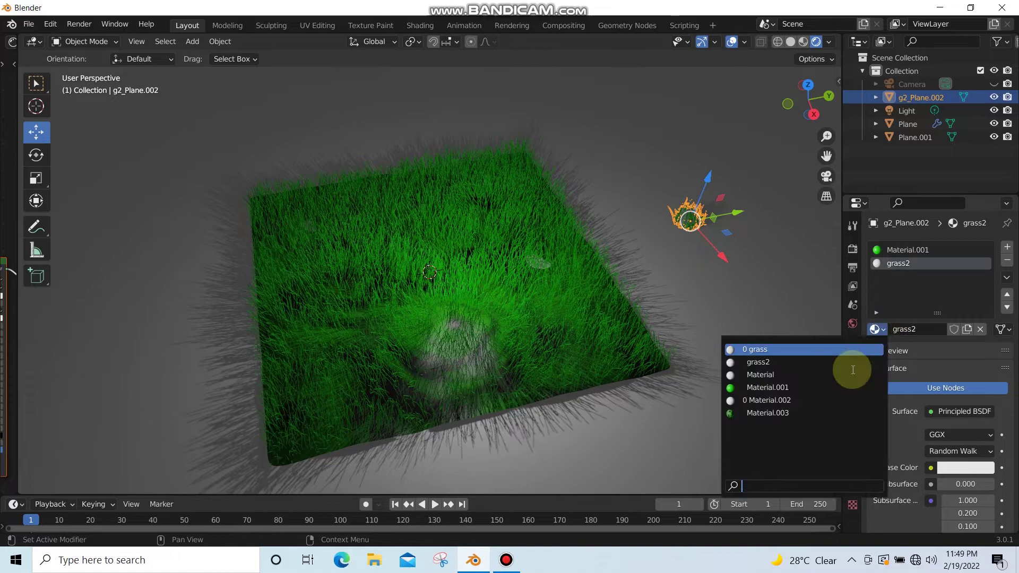
pyautogui.click(817, 384)
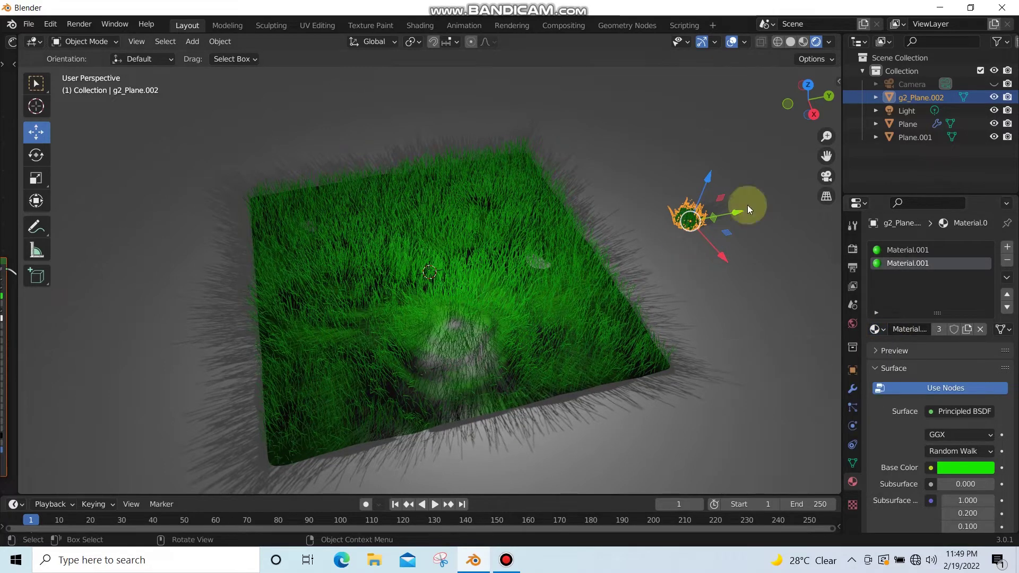
# Set the terrain plane's hair particle emission number to 3000.
pyautogui.click(556, 304)
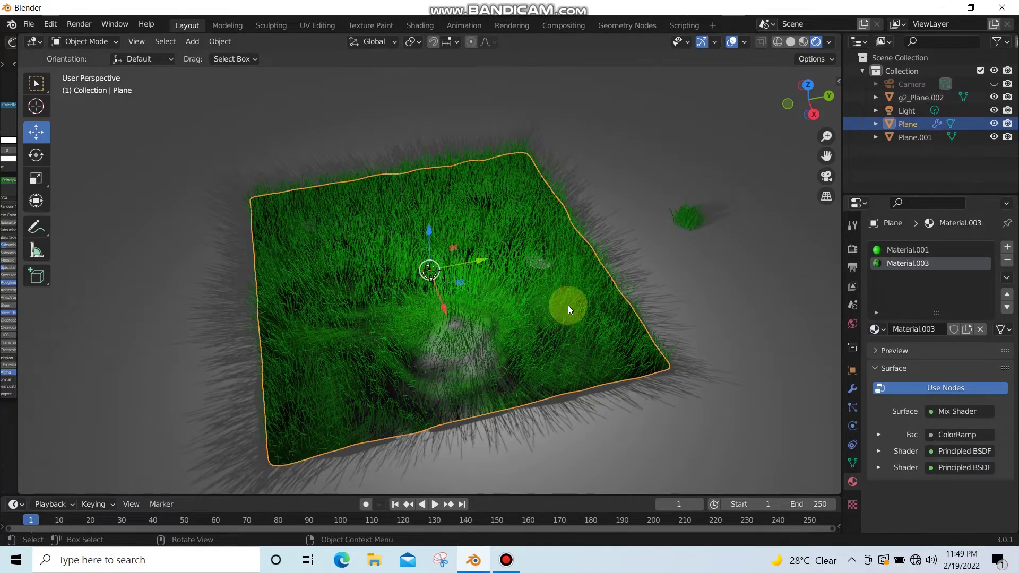
pyautogui.click(852, 407)
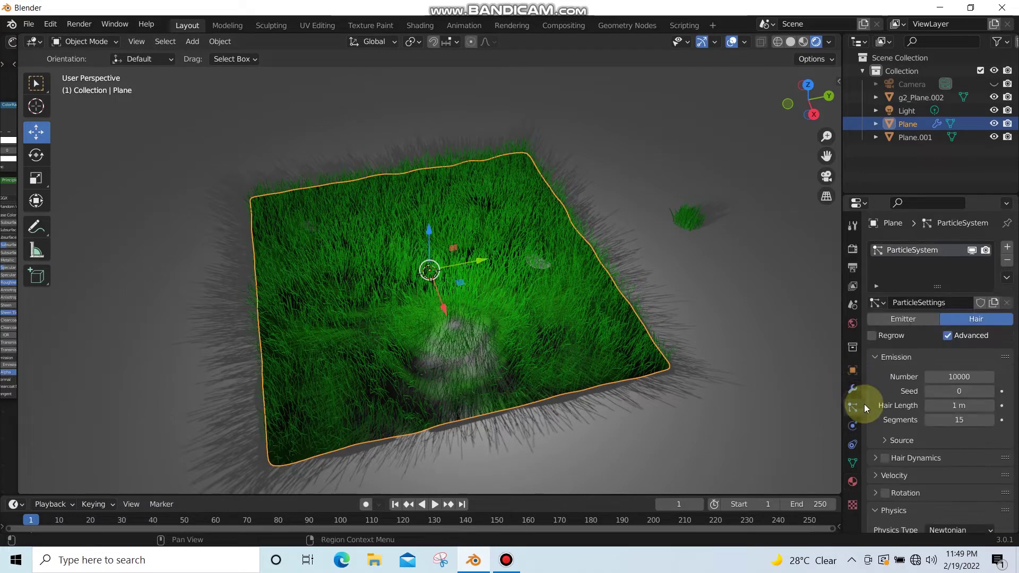
pyautogui.click(966, 375)
pyautogui.write('3')
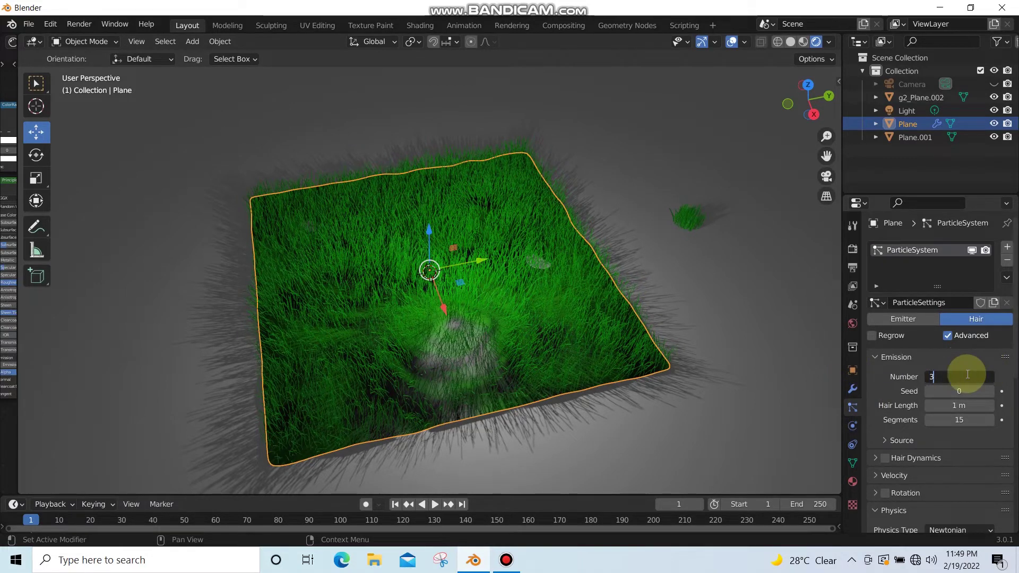
pyautogui.press('Return')
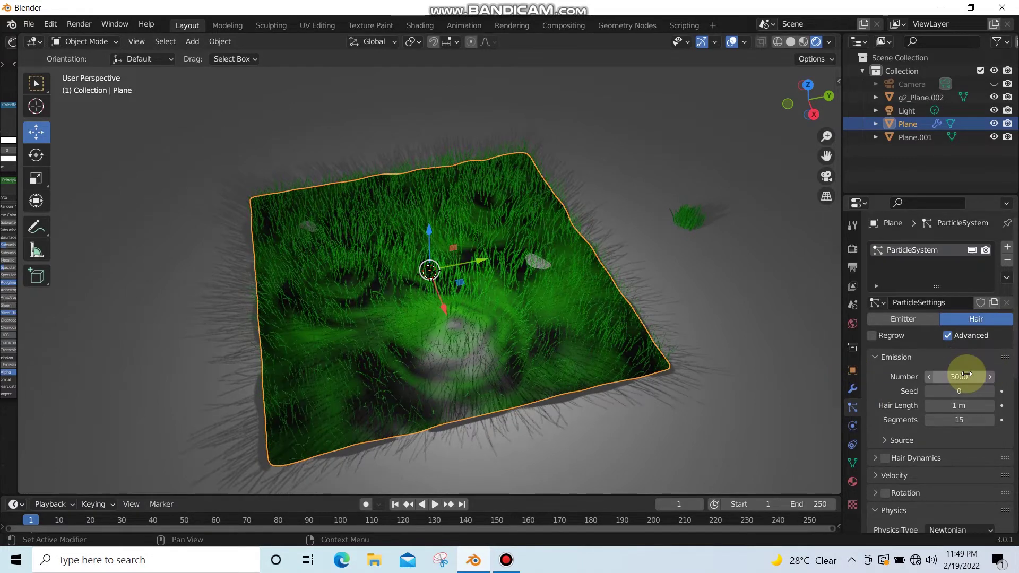
# Render the particles as Object instances of g2_Plane.002.
pyautogui.scroll(-3, 941, 431)
pyautogui.scroll(-3, 942, 432)
pyautogui.scroll(-4, 946, 479)
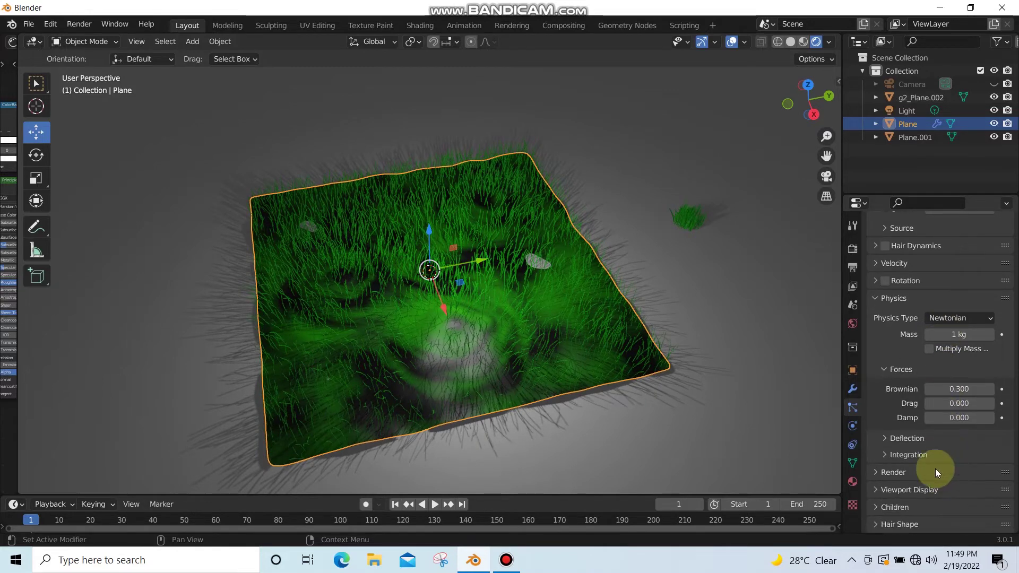
pyautogui.click(909, 472)
pyautogui.click(960, 489)
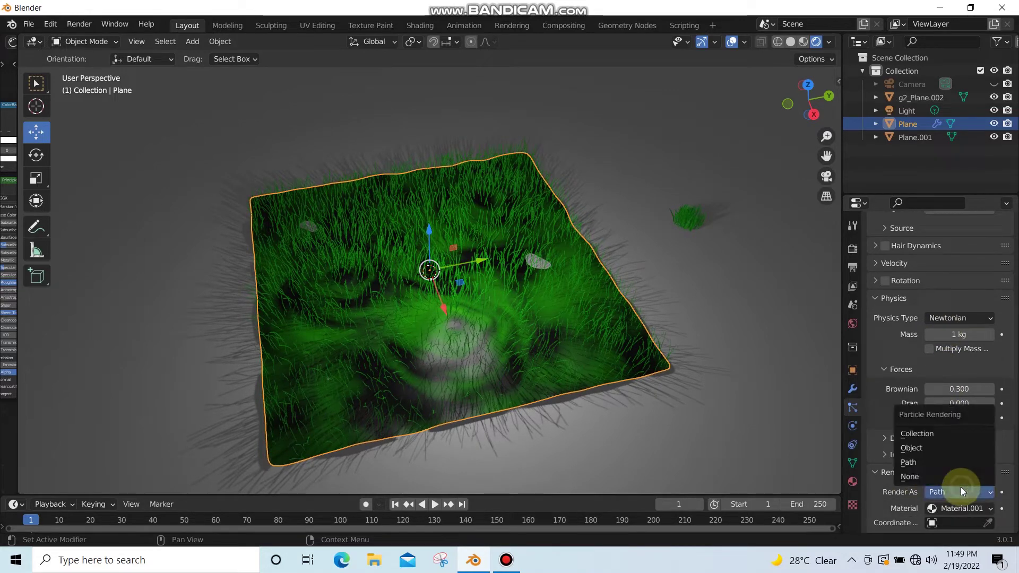
pyautogui.click(935, 451)
pyautogui.scroll(-5, 956, 494)
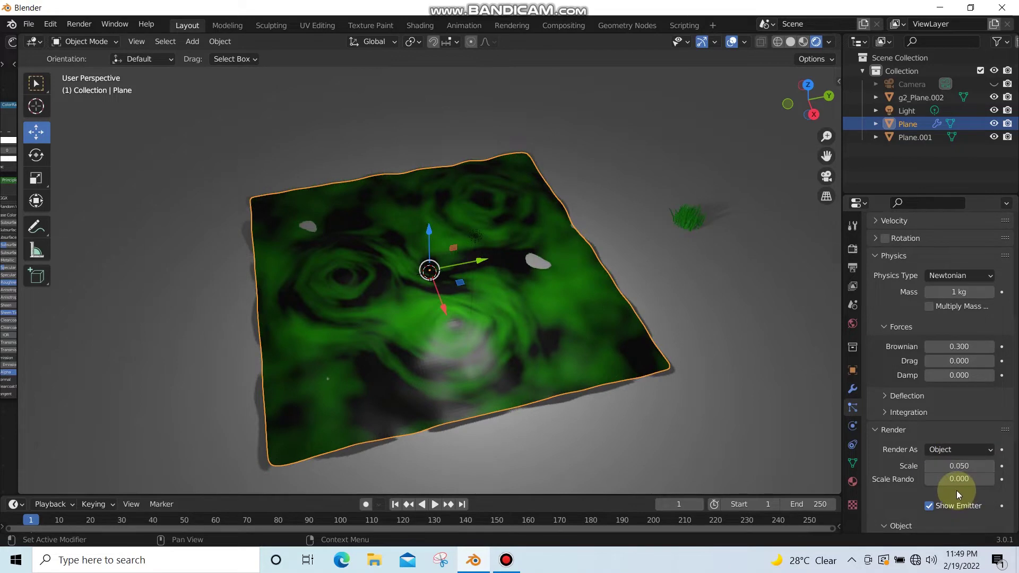
pyautogui.click(962, 461)
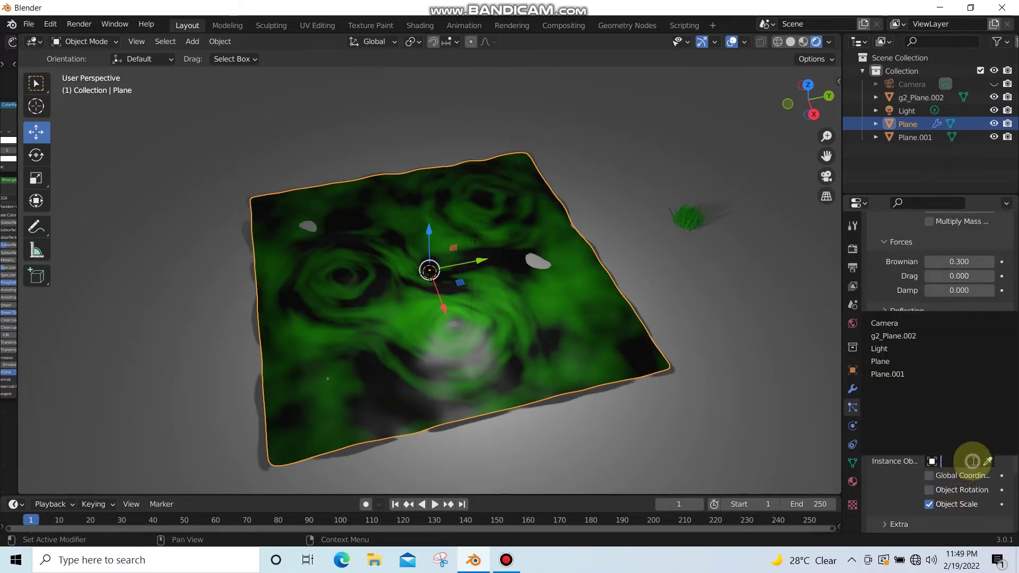
pyautogui.click(919, 339)
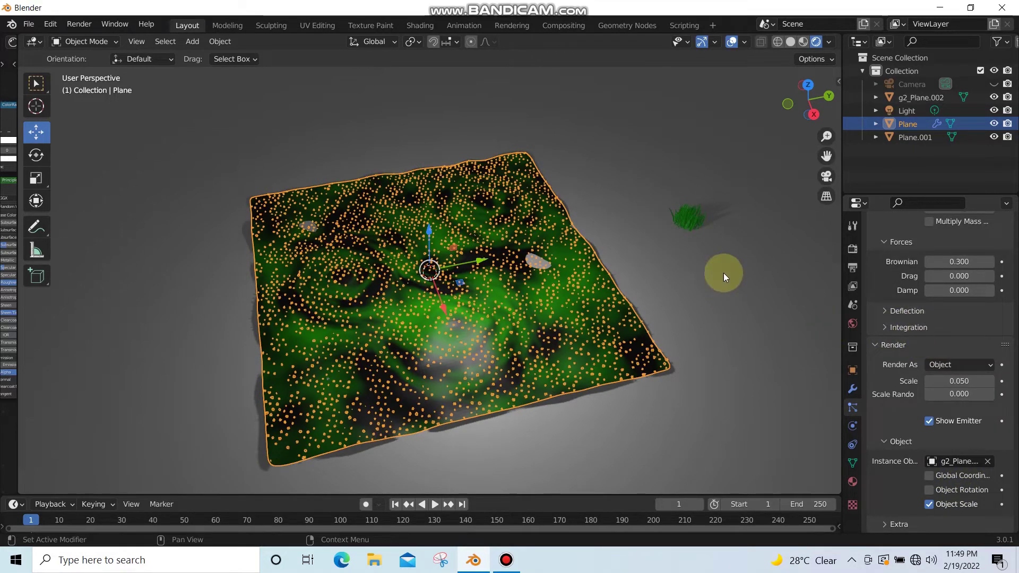
# Set the hair length to 4 m.
pyautogui.scroll(6, 945, 320)
pyautogui.scroll(2, 961, 326)
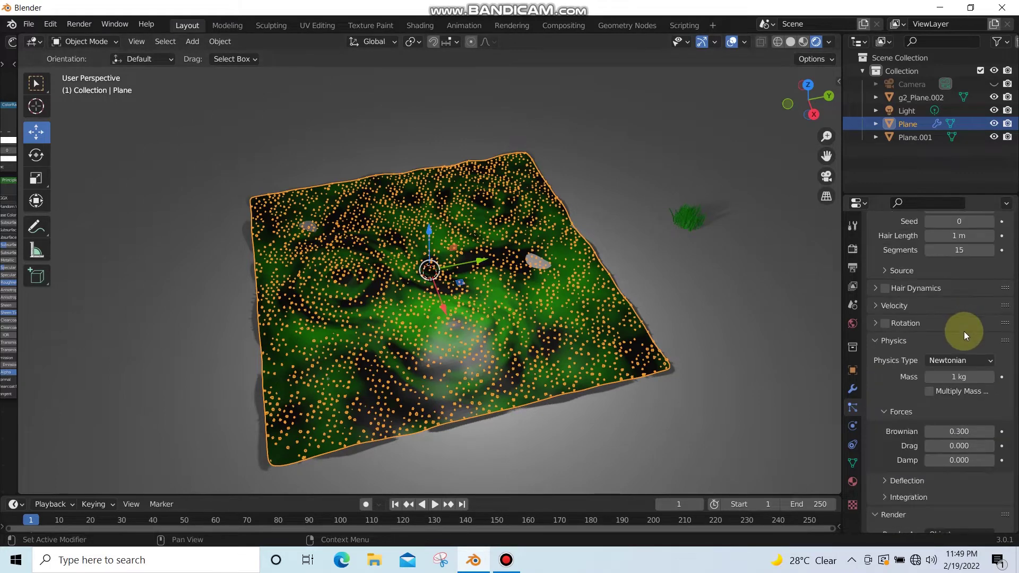
pyautogui.scroll(1, 962, 297)
pyautogui.scroll(1, 959, 269)
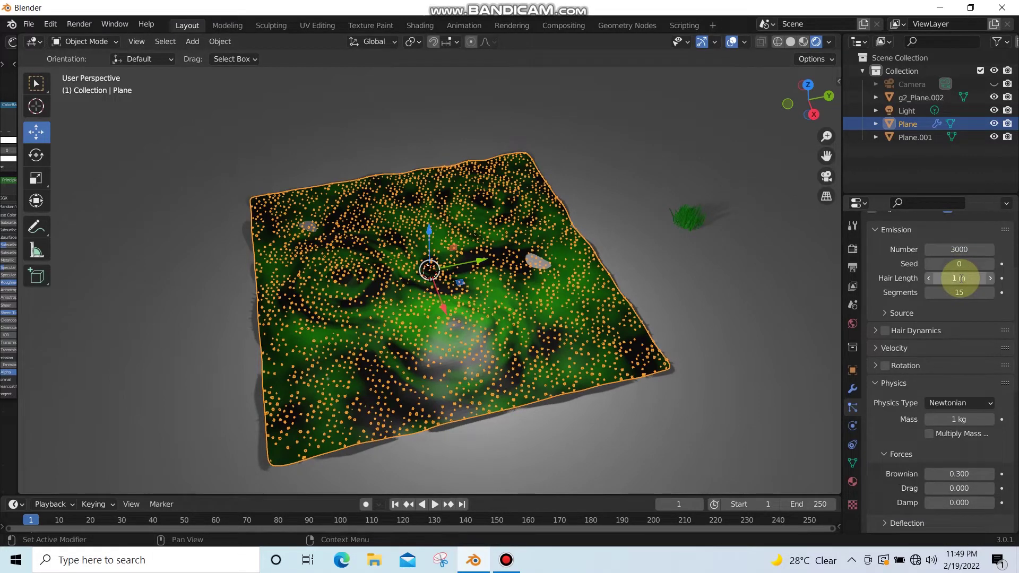
pyautogui.click(961, 278)
pyautogui.write('4')
pyautogui.press('Return')
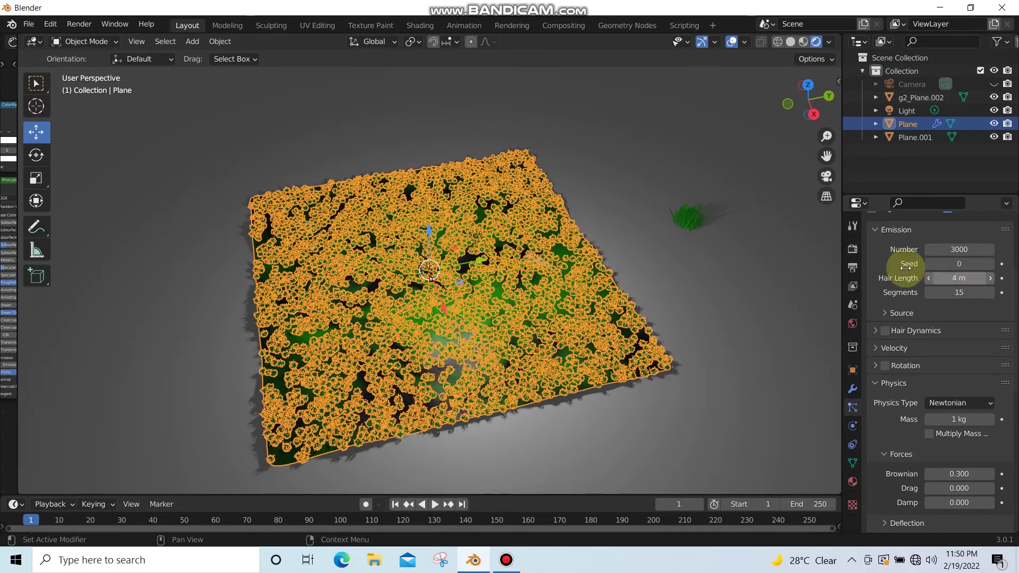
pyautogui.click(652, 293)
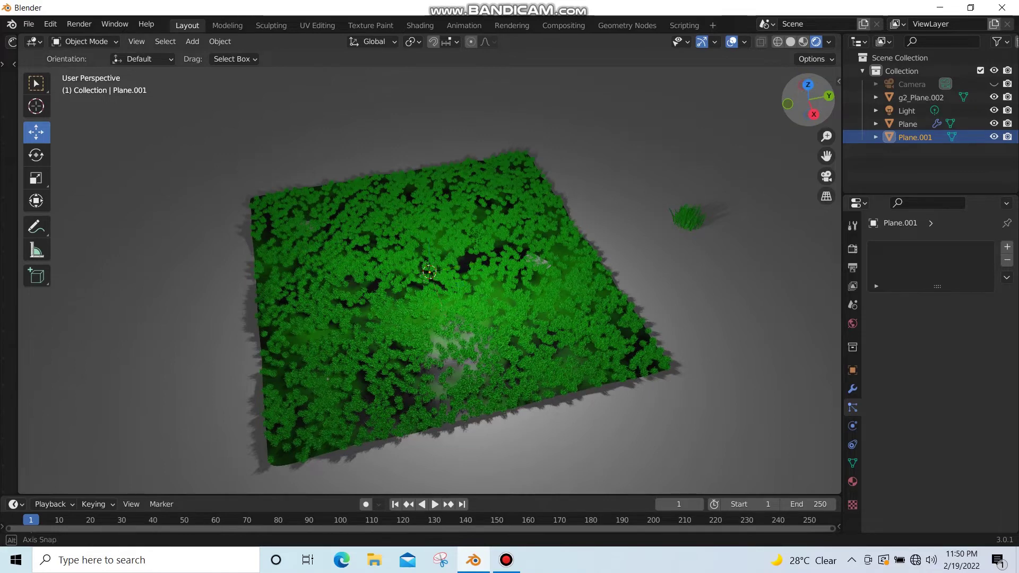
# Zoom in on the dense instanced grass and bring up the Eevee render settings (64/16 samples).
pyautogui.moveTo(810, 99); pyautogui.dragTo(804, 118)
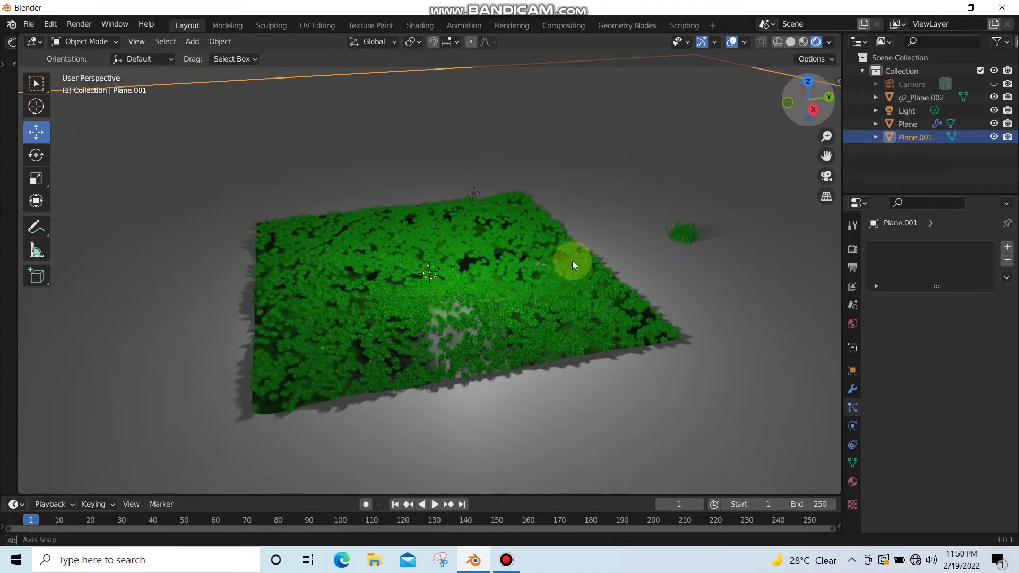
pyautogui.scroll(3, 463, 350)
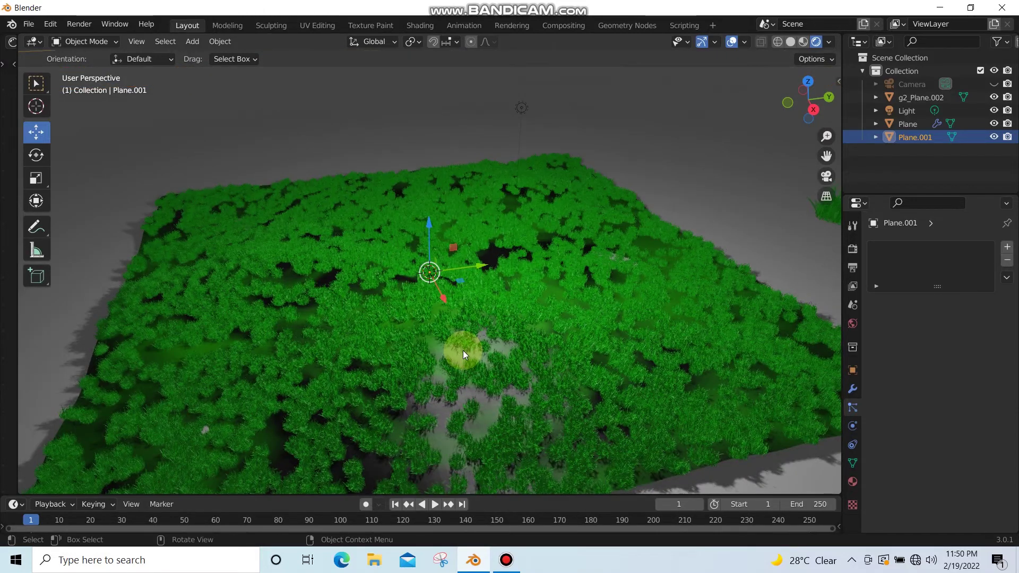
pyautogui.scroll(2, 463, 350)
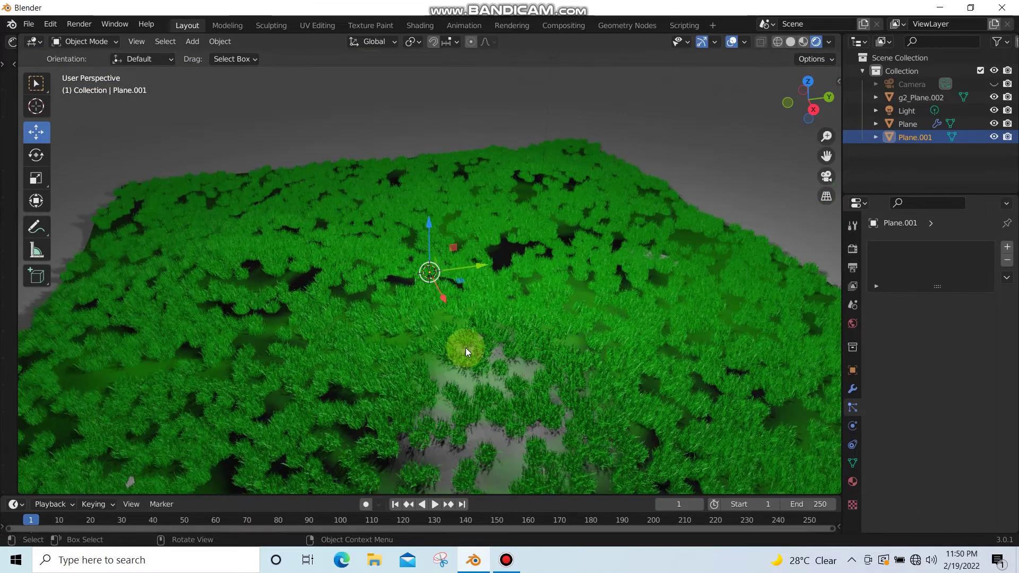
pyautogui.scroll(3, 466, 349)
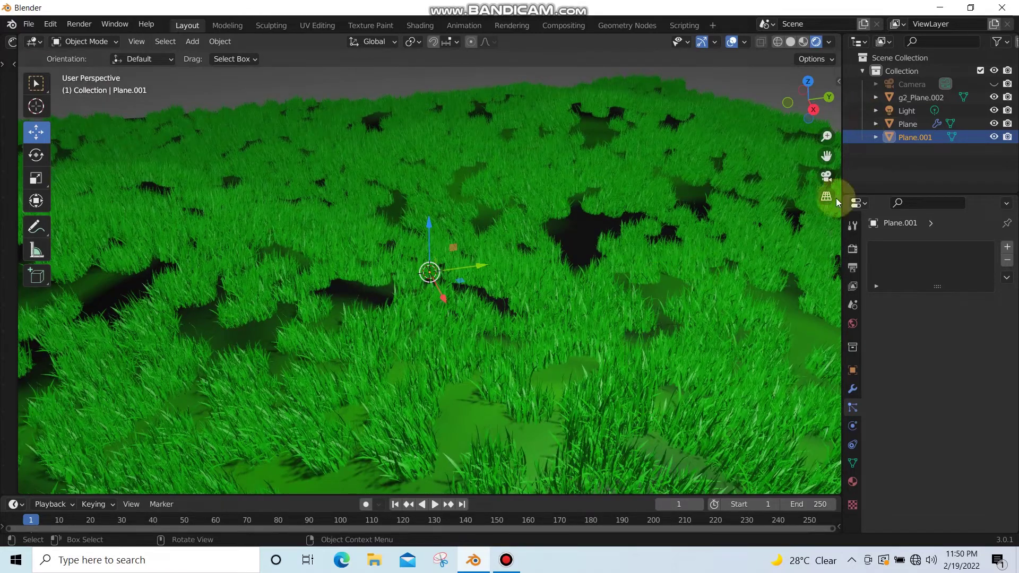
pyautogui.click(852, 250)
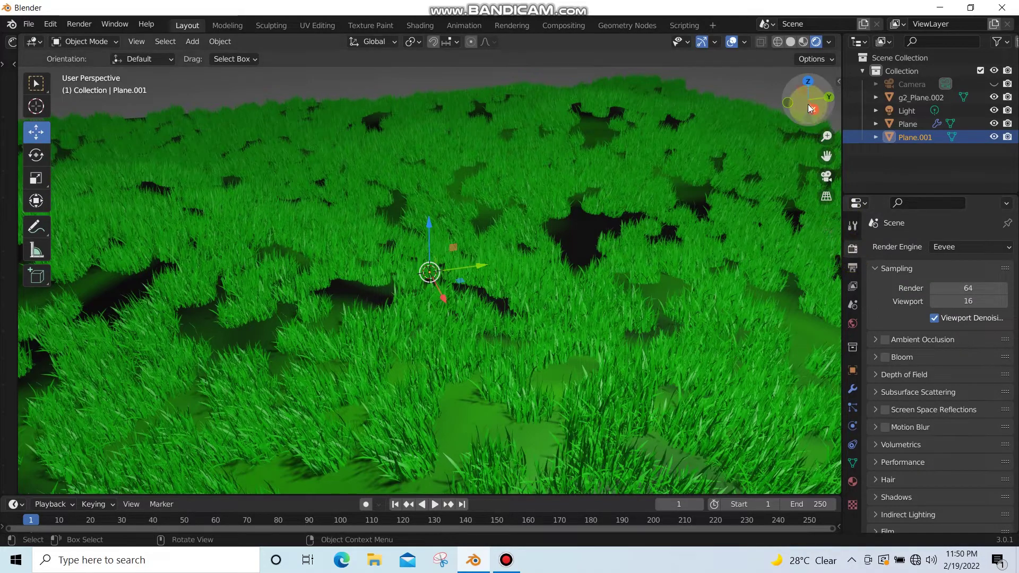
pyautogui.moveTo(809, 101)
pyautogui.mouseDown()
pyautogui.moveTo(807, 128)
pyautogui.moveTo(808, 95)
pyautogui.mouseUp()
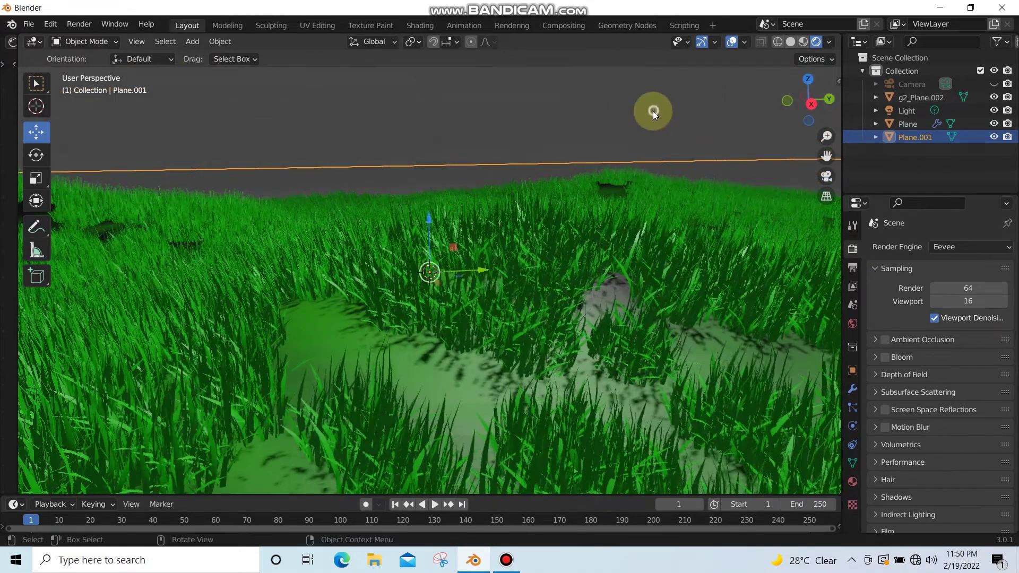
pyautogui.click(564, 246)
pyautogui.scroll(-3, 521, 327)
pyautogui.scroll(-2, 521, 327)
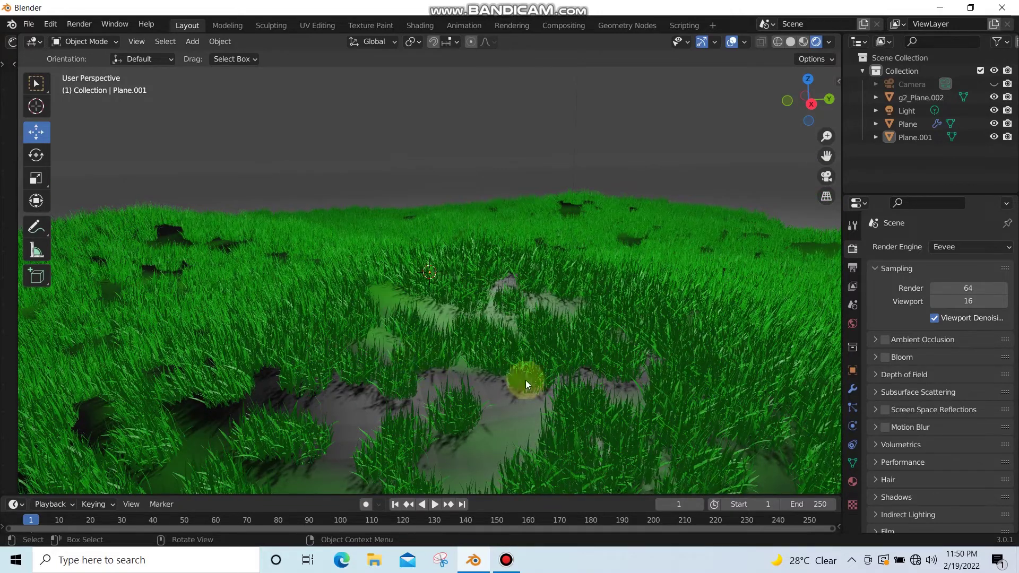
pyautogui.scroll(2, 510, 304)
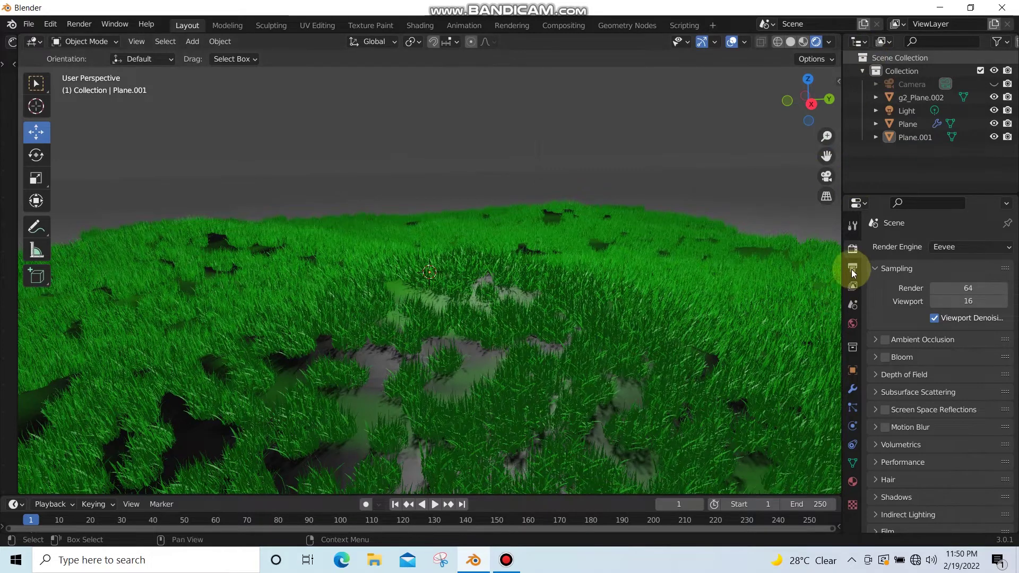
# Switch the render engine to Cycles and orbit out to watch the grass field render.
pyautogui.click(853, 249)
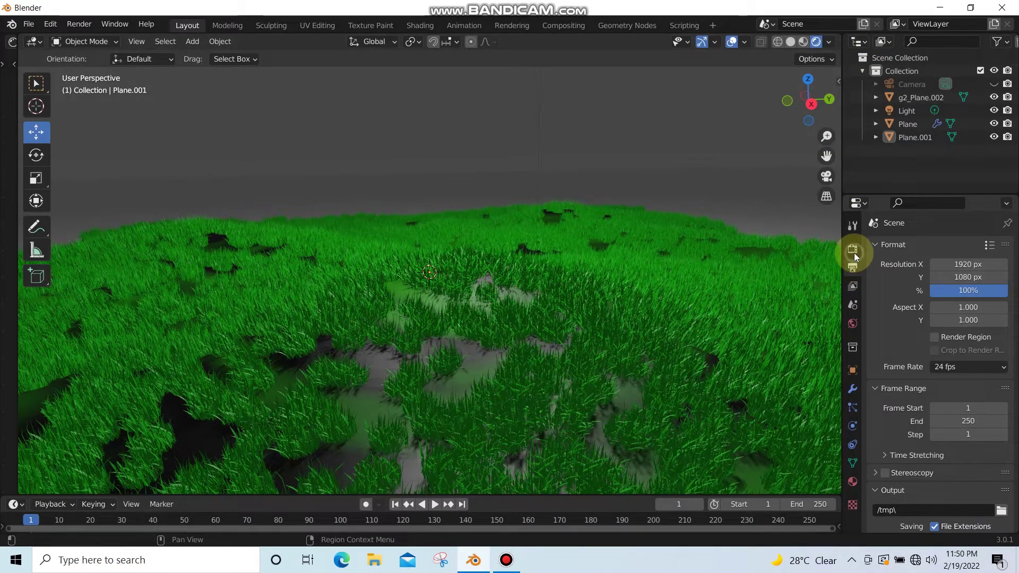
pyautogui.click(852, 250)
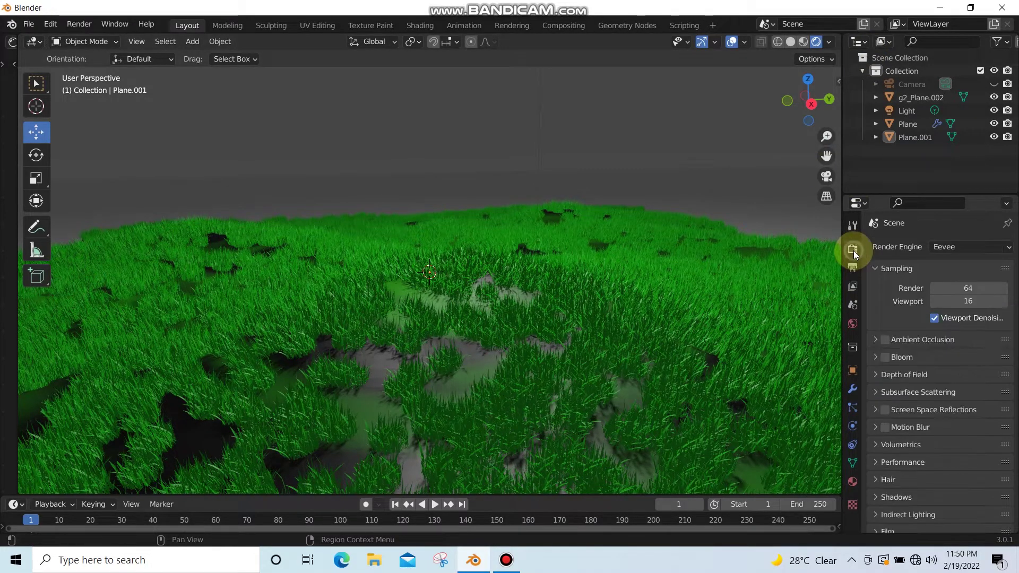
pyautogui.click(966, 245)
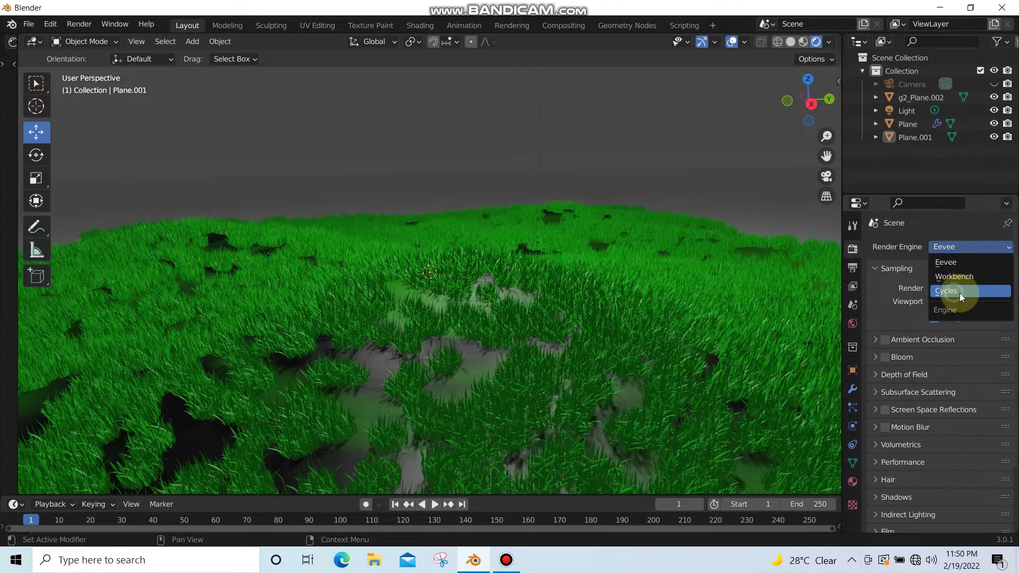
pyautogui.click(969, 294)
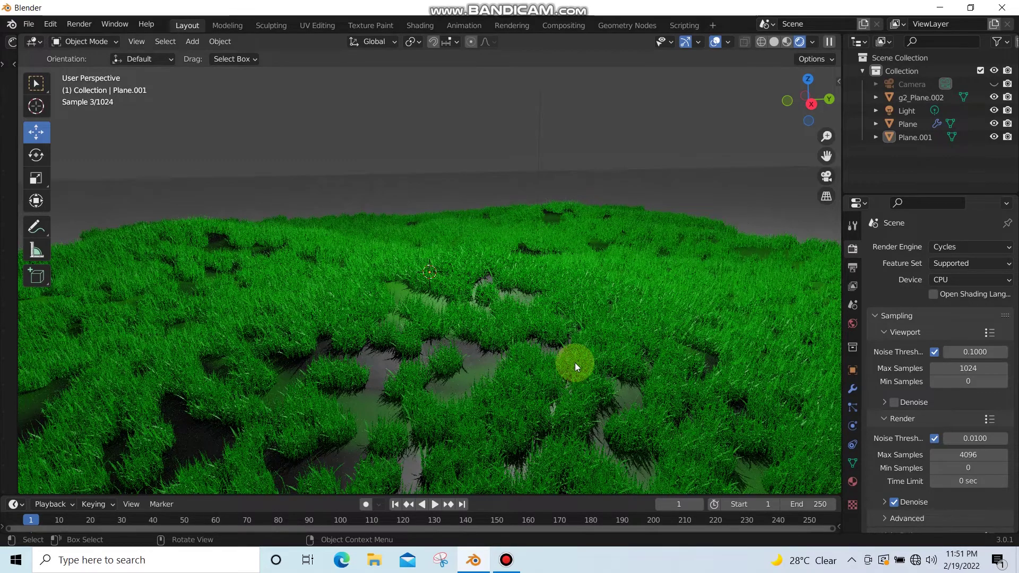
pyautogui.moveTo(574, 361); pyautogui.dragTo(577, 318, button='middle')
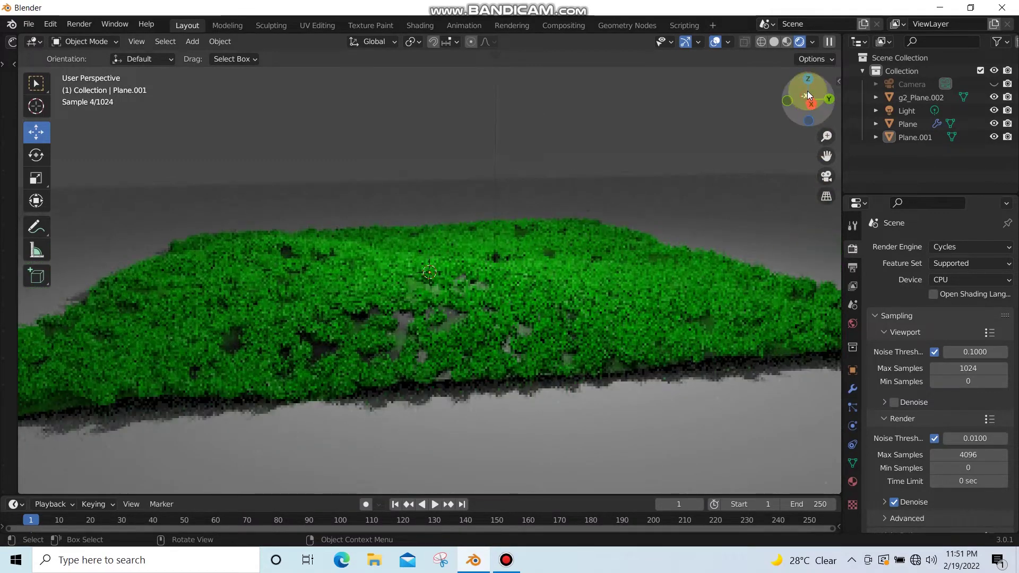
pyautogui.moveTo(819, 117)
pyautogui.mouseDown()
pyautogui.moveTo(496, 86)
pyautogui.moveTo(730, 169)
pyautogui.mouseUp()
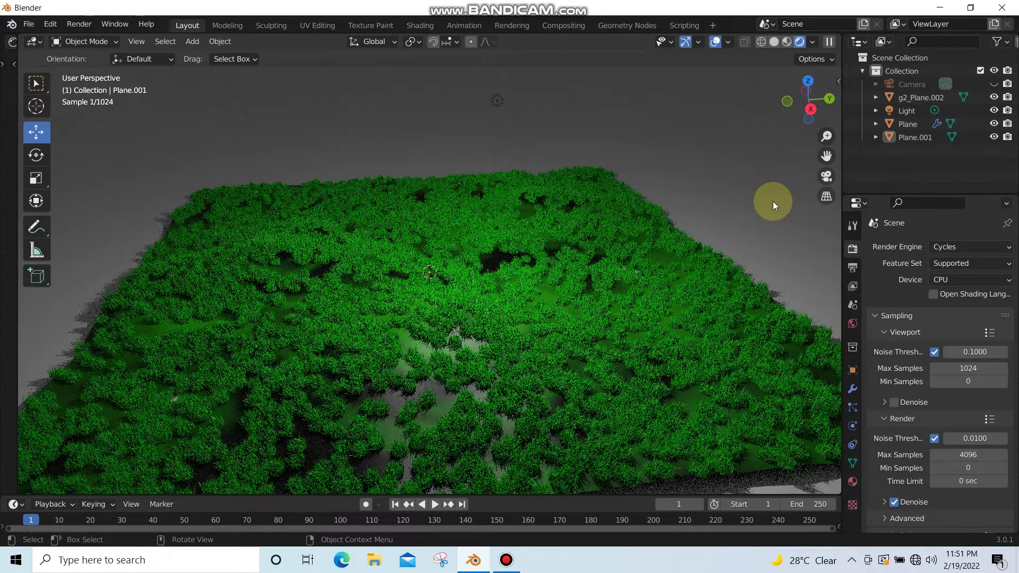
pyautogui.scroll(-2, 773, 202)
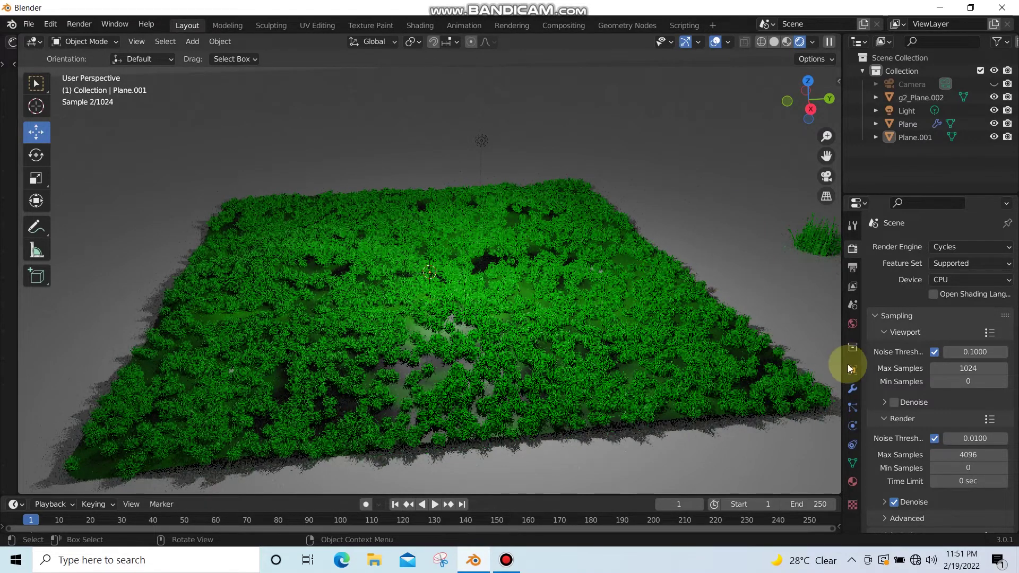
# Select the Light, make it a Sun and set its strength to 3.
pyautogui.click(853, 390)
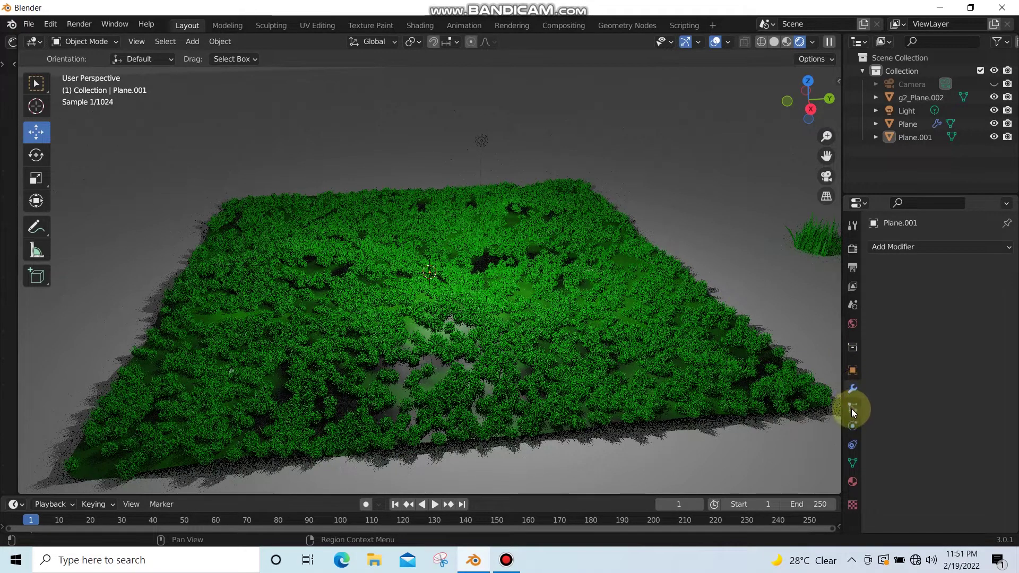
pyautogui.click(905, 110)
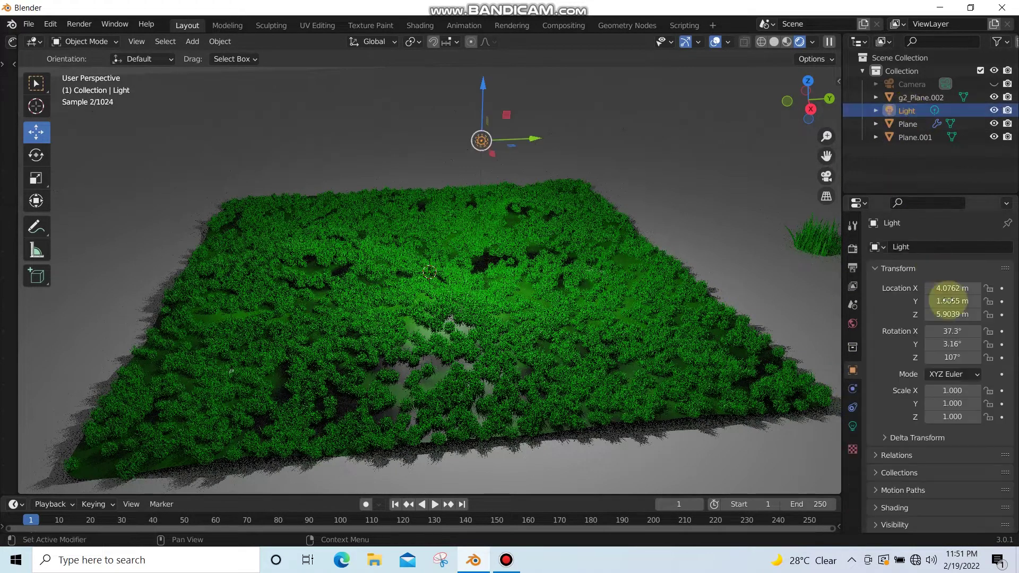
pyautogui.click(852, 426)
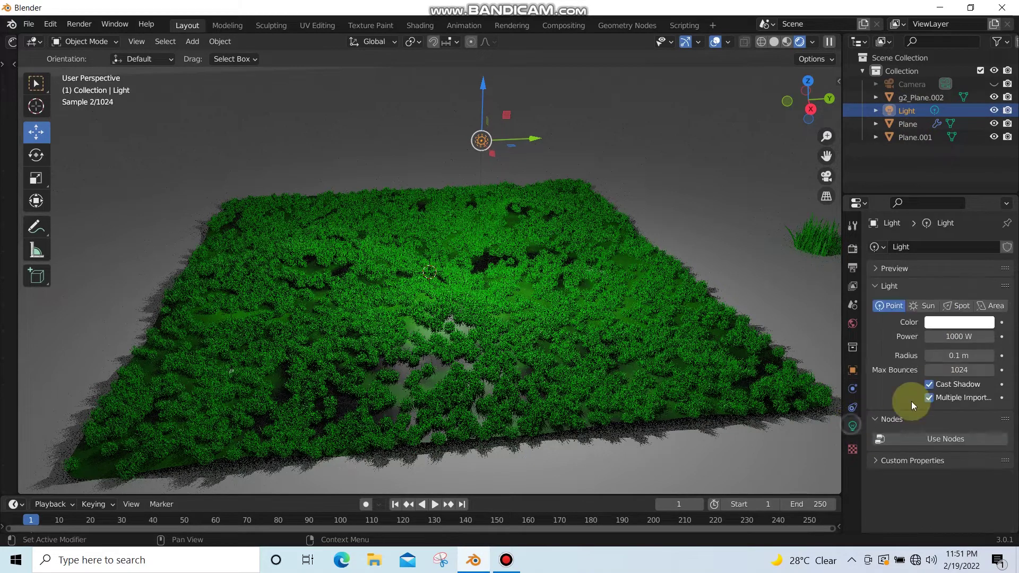
pyautogui.click(927, 306)
pyautogui.click(958, 335)
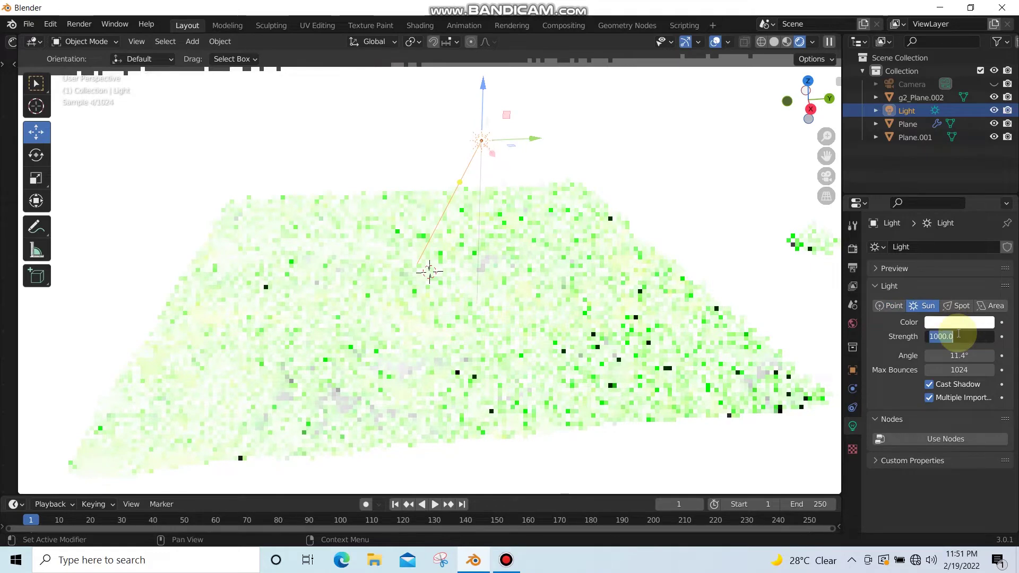
pyautogui.write('1')
pyautogui.press('Return')
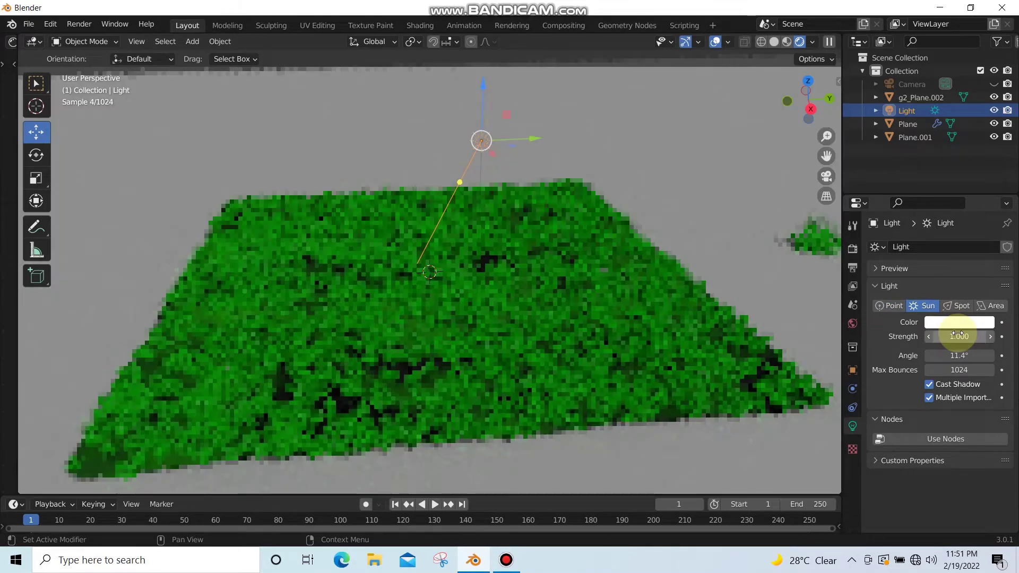
pyautogui.click(957, 335)
pyautogui.write('3')
pyautogui.press('Return')
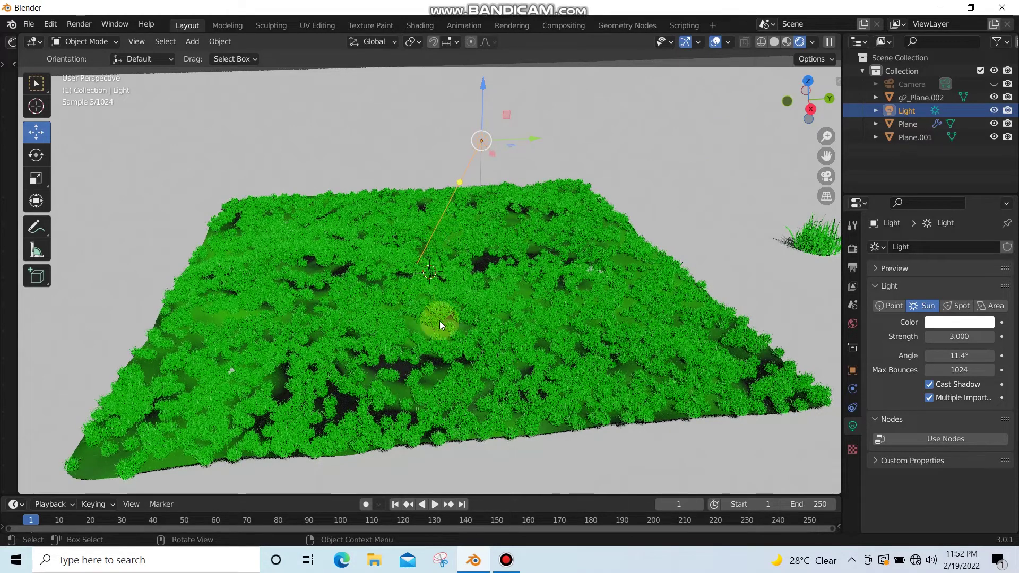
# Turn the light into an Area light with 3000 W power.
pyautogui.click(958, 307)
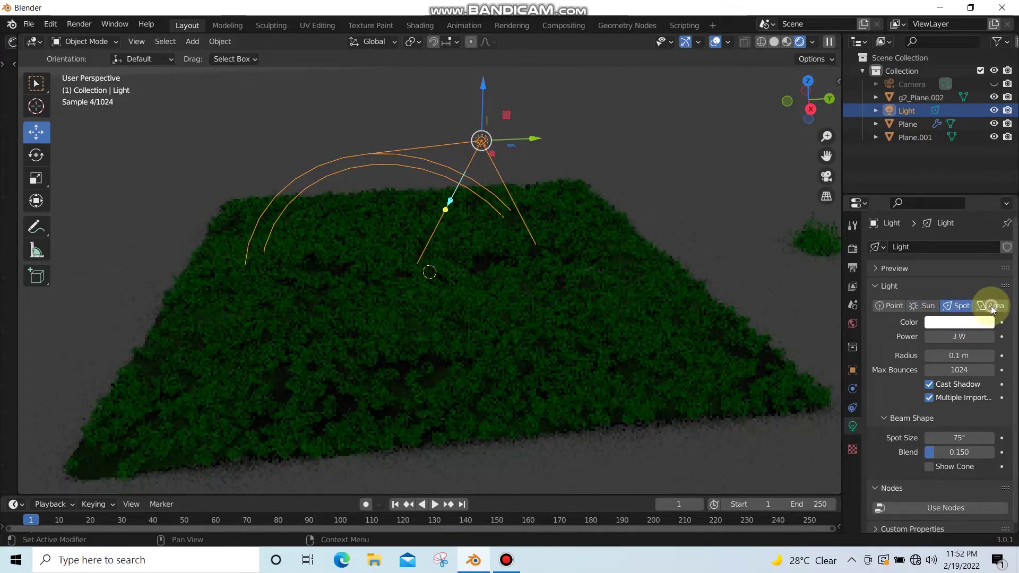
pyautogui.click(990, 308)
pyautogui.click(957, 335)
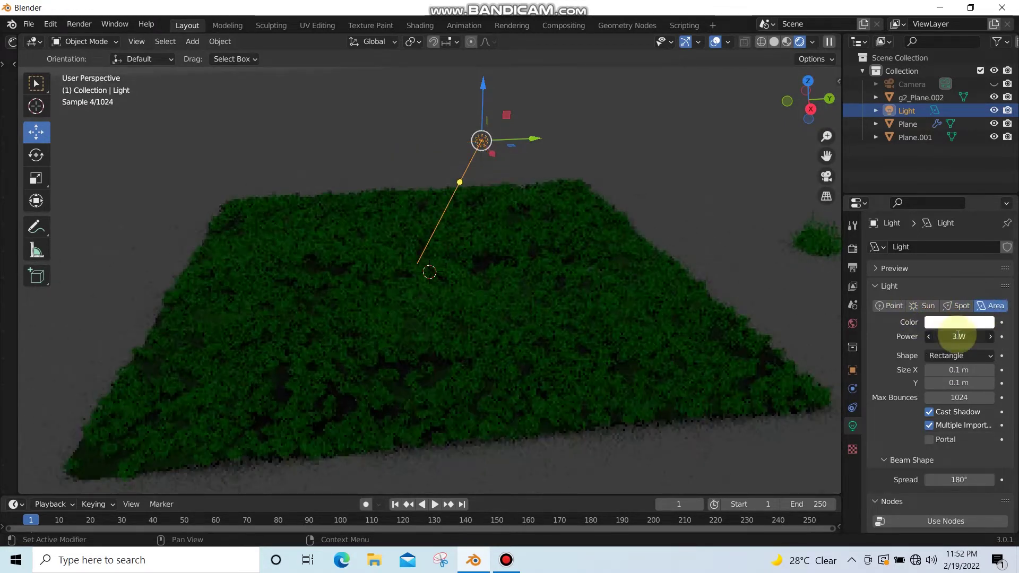
pyautogui.write('3000')
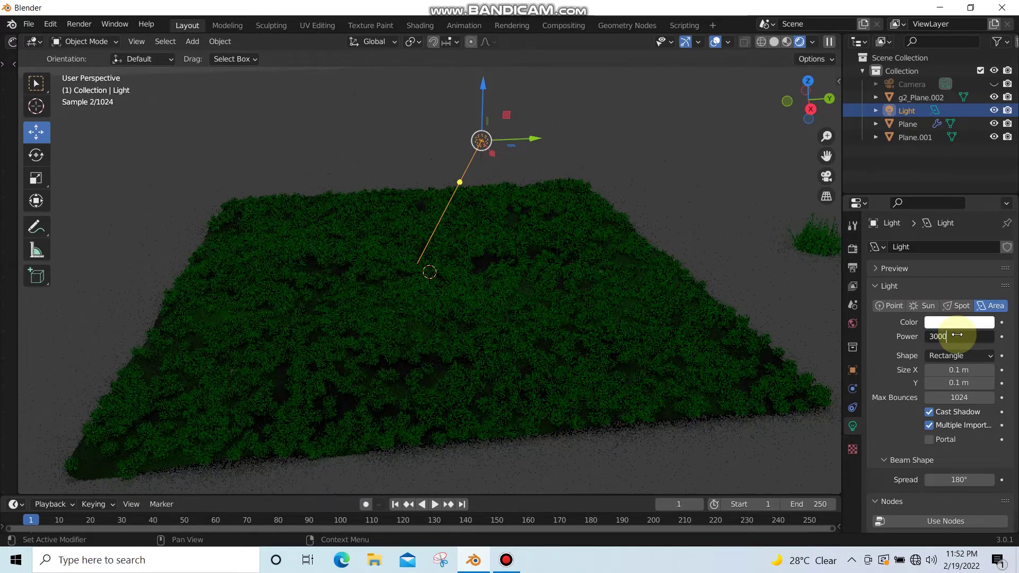
pyautogui.press('Return')
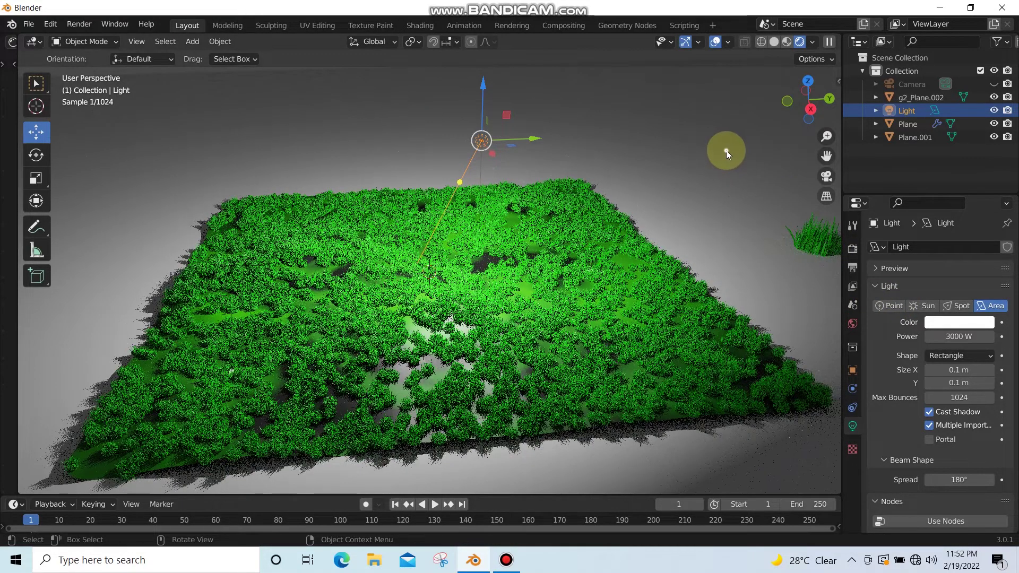
# Hide viewport overlays and gizmos, orbit around the lit grass plane, then select the grass plane.
pyautogui.click(725, 147)
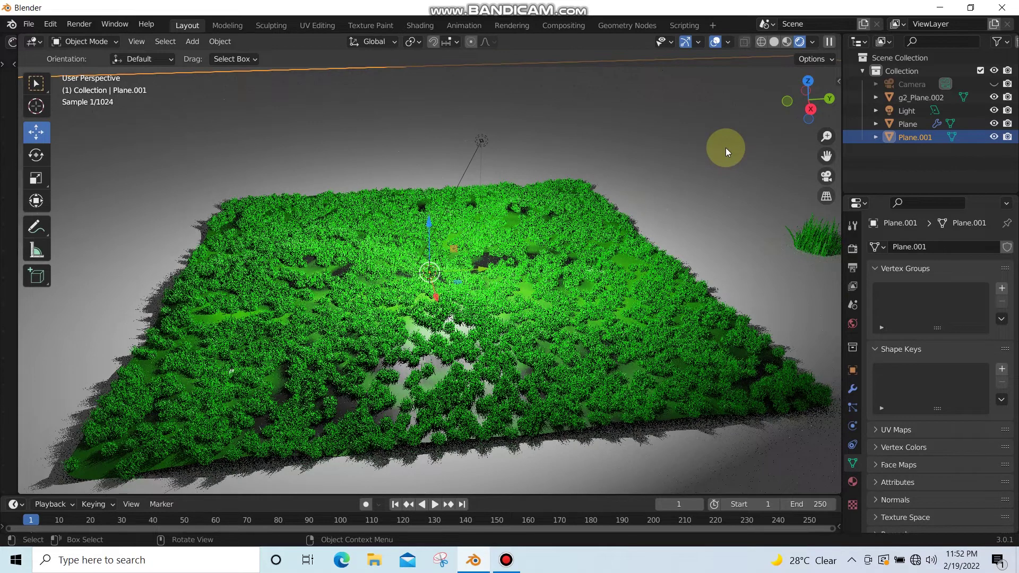
pyautogui.click(715, 43)
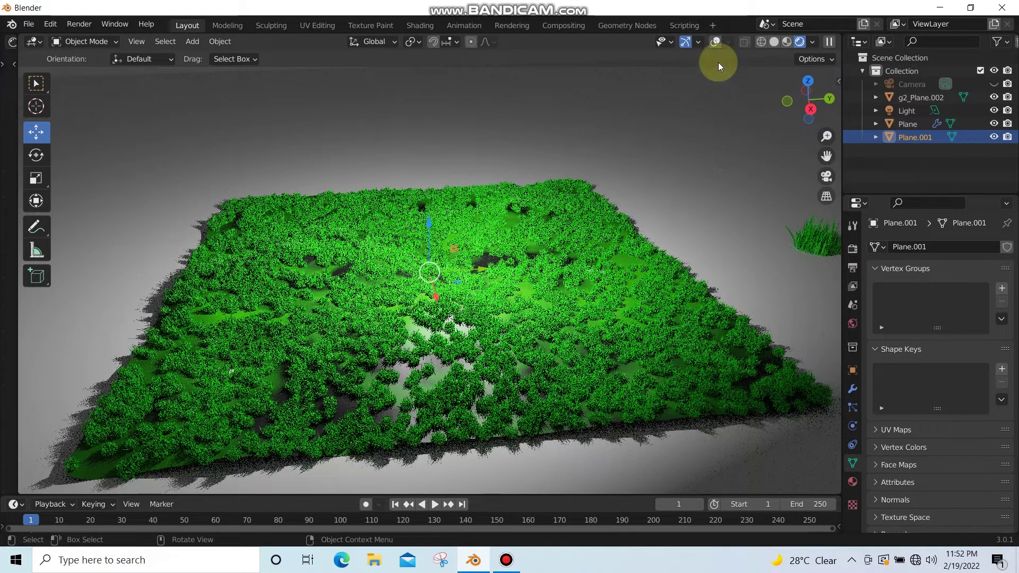
pyautogui.click(685, 41)
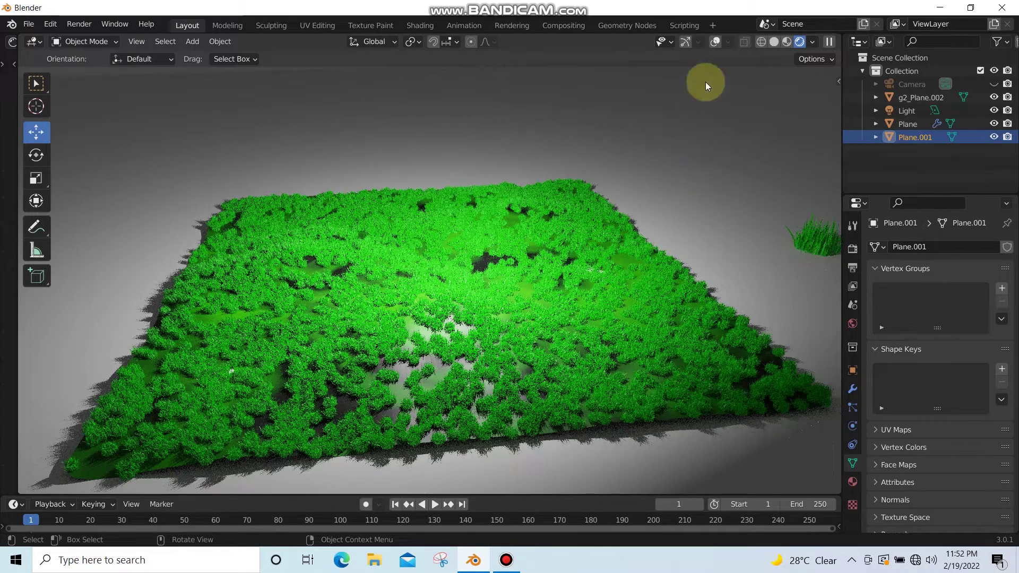
pyautogui.click(685, 41)
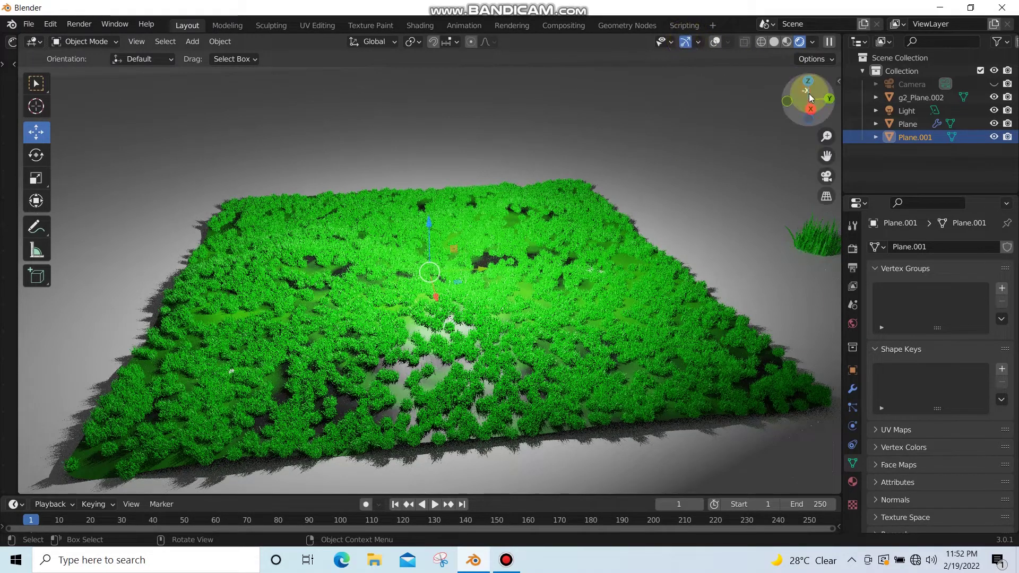
pyautogui.moveTo(806, 98); pyautogui.dragTo(765, 112)
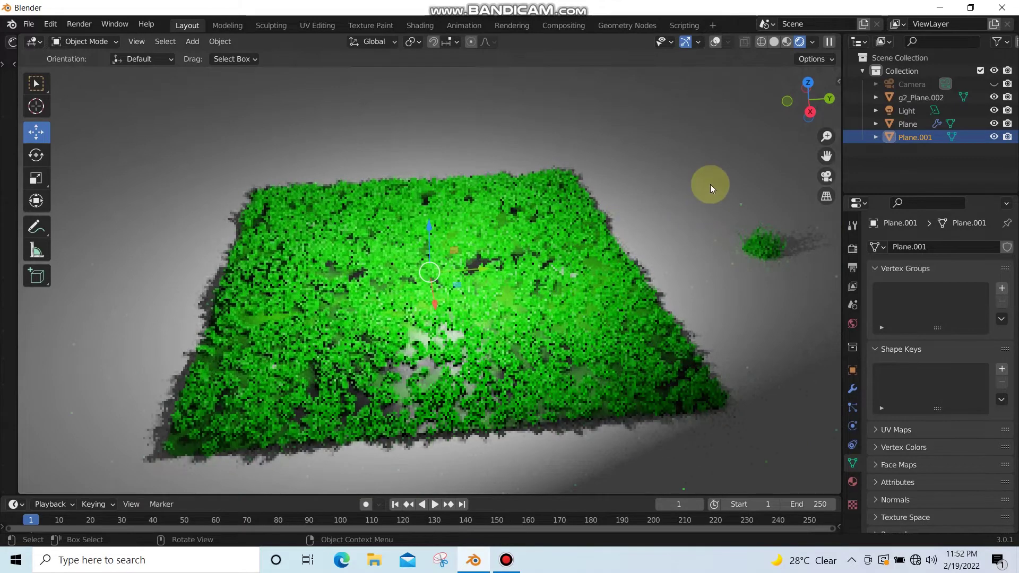
pyautogui.click(684, 42)
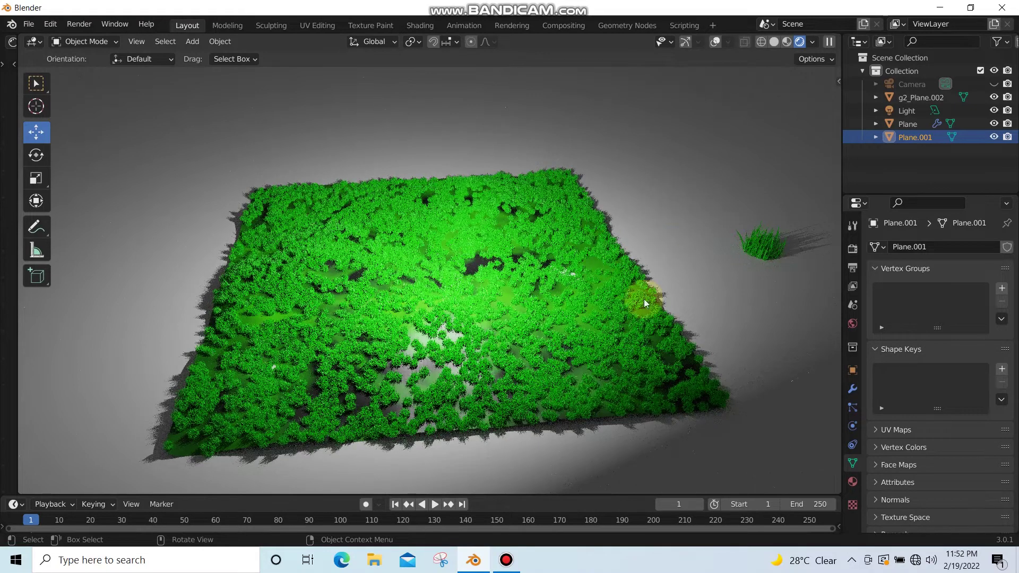
pyautogui.click(579, 315)
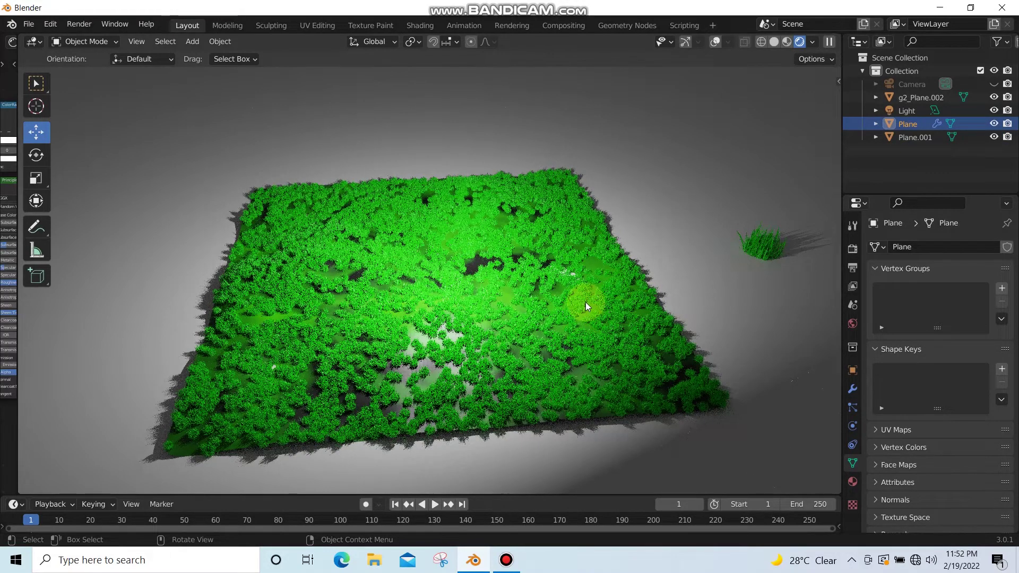
# Set the grass particle emission number to 5000 and hide the gizmos and overlays.
pyautogui.click(852, 389)
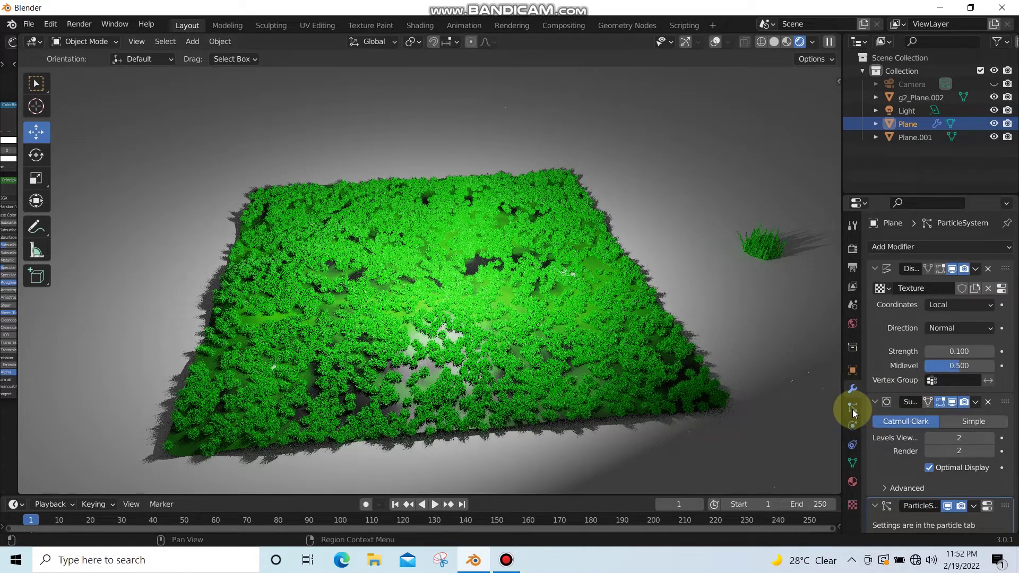
pyautogui.click(852, 407)
pyautogui.click(958, 376)
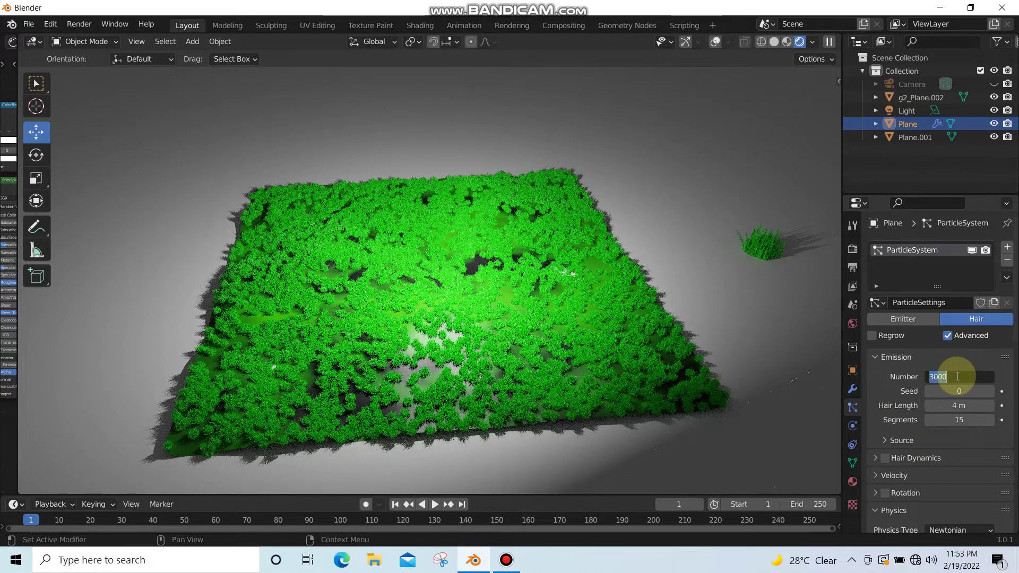
pyautogui.write('500')
pyautogui.press('Return')
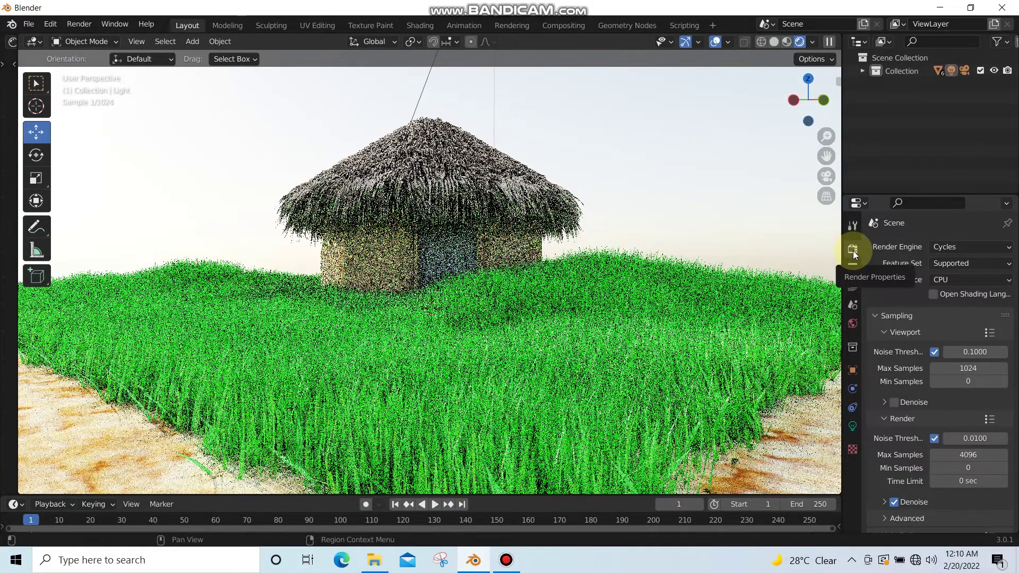
pyautogui.click(685, 41)
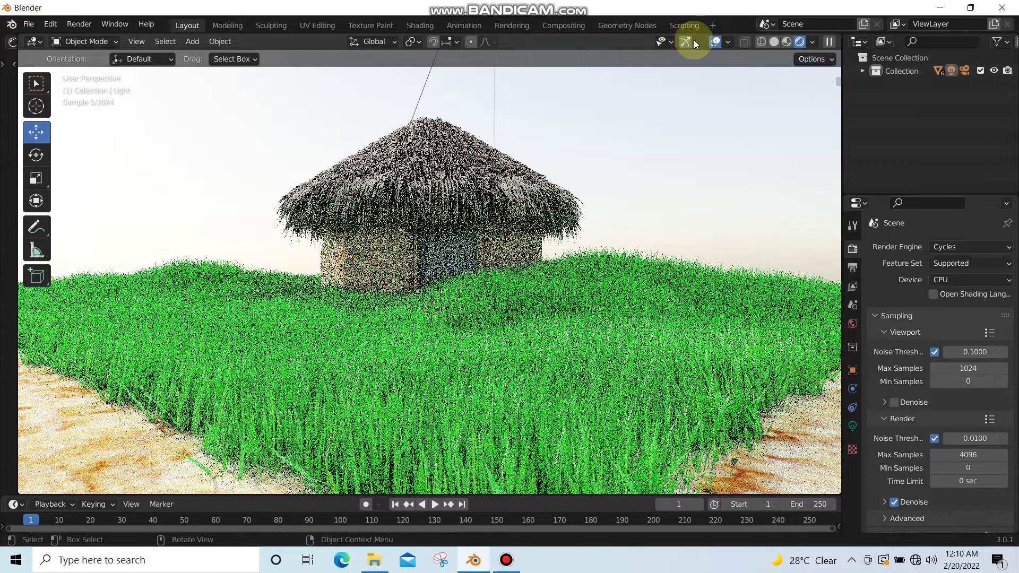
pyautogui.click(714, 41)
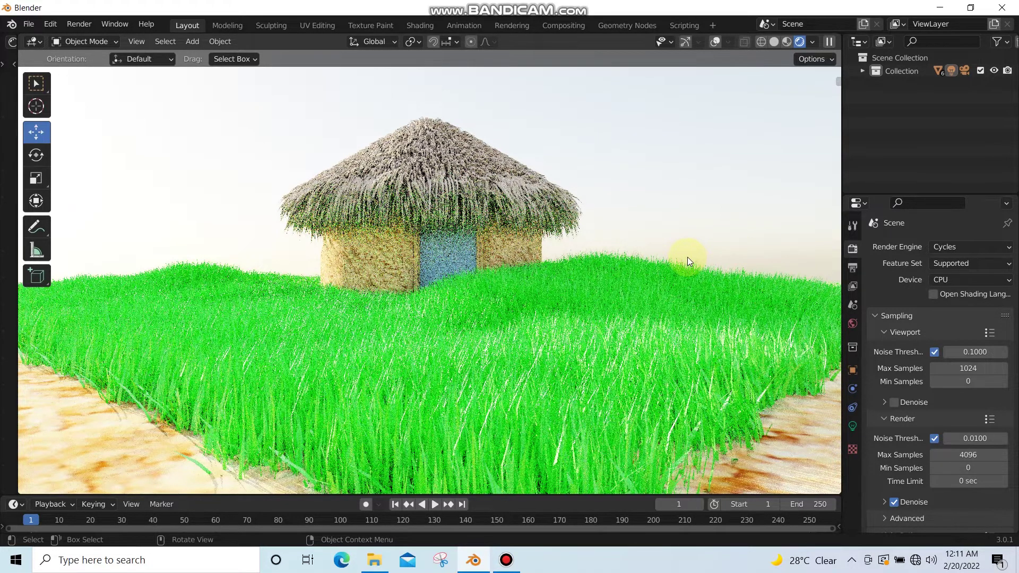
# Zoom the viewport out and back in, then make the grass mesh active.
pyautogui.scroll(-2, 687, 257)
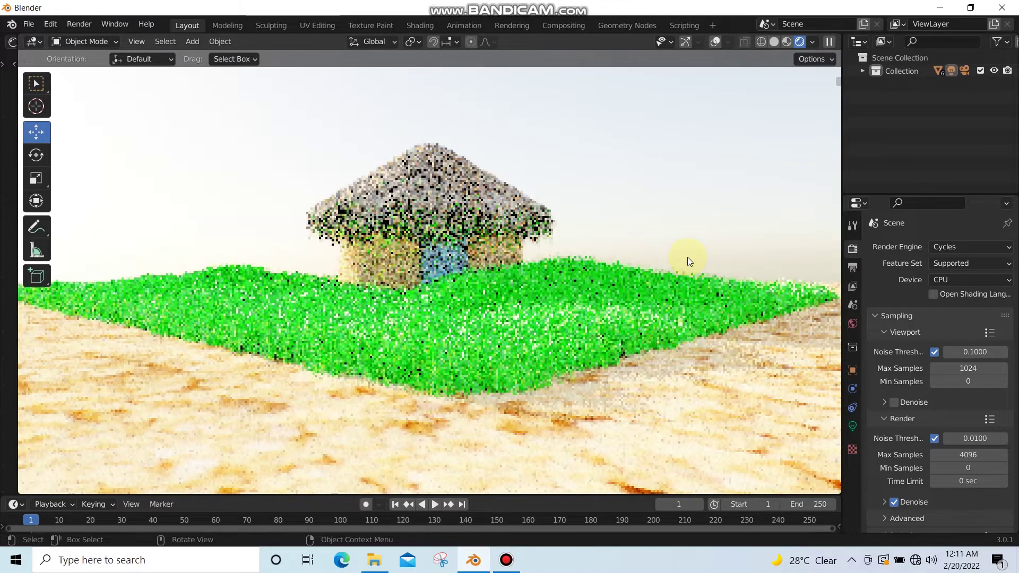
pyautogui.scroll(2, 687, 257)
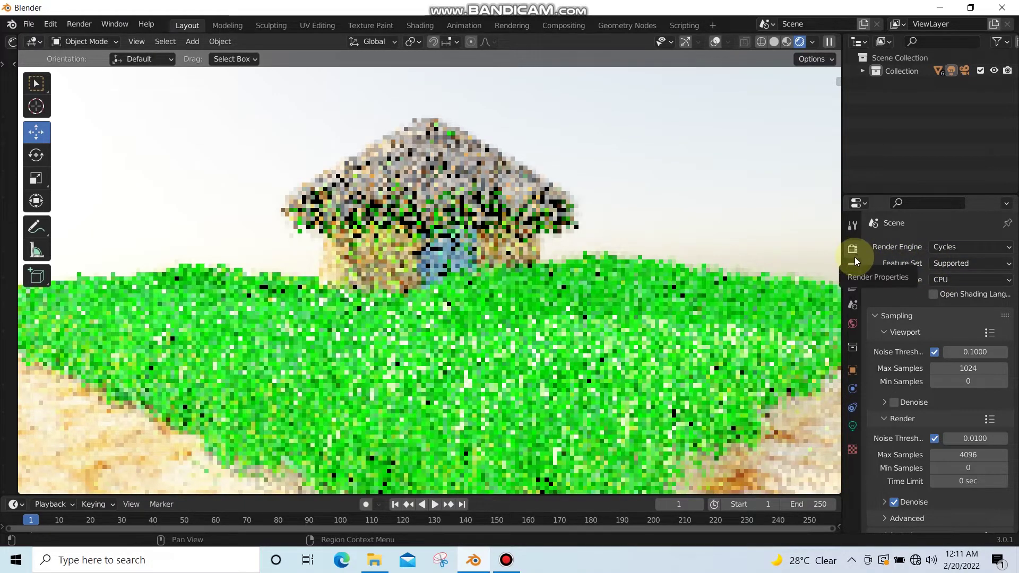
pyautogui.click(664, 323)
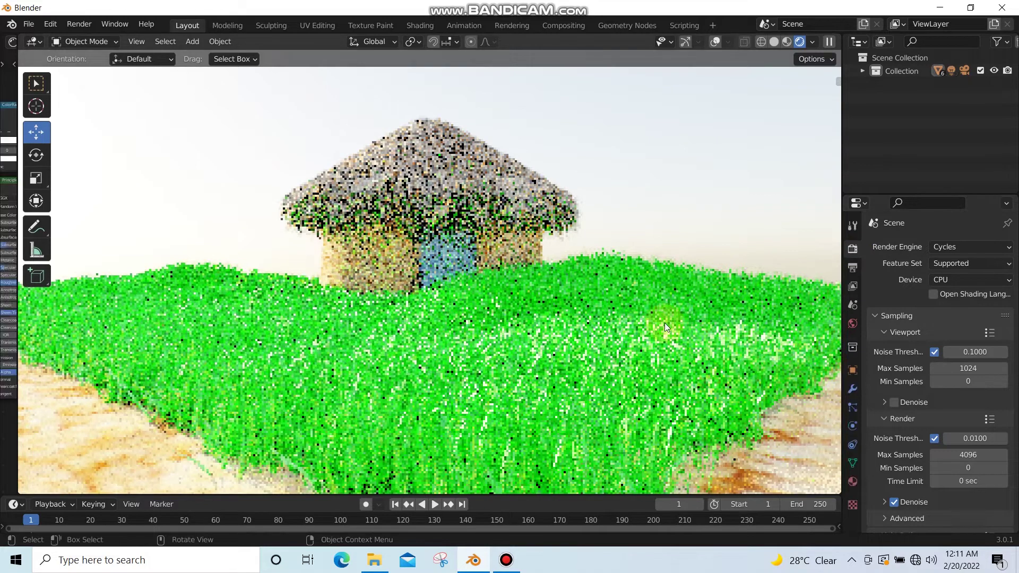
# Set the grass hair count to 2000 and the hair length to 5 m.
pyautogui.click(852, 407)
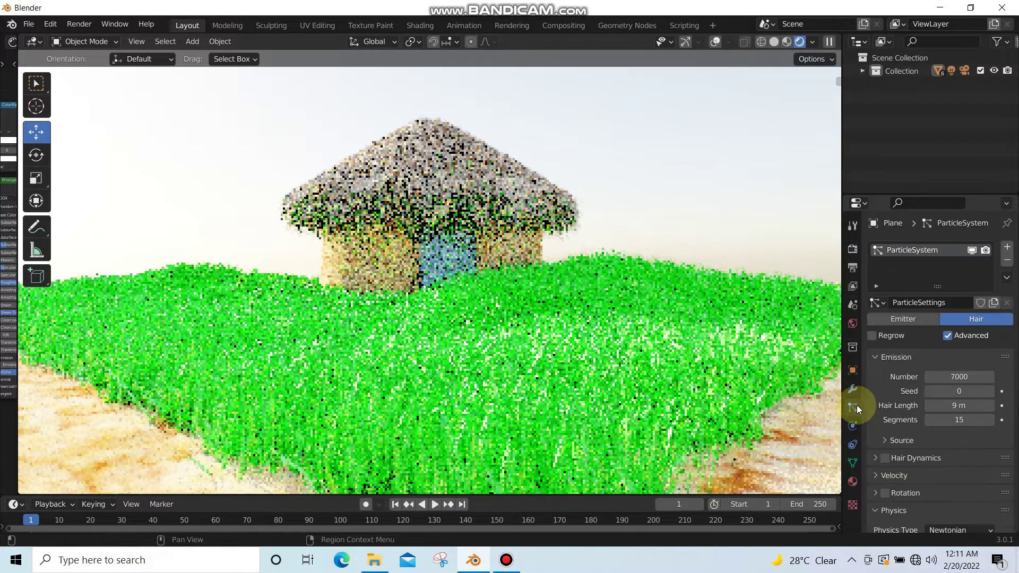
pyautogui.click(966, 377)
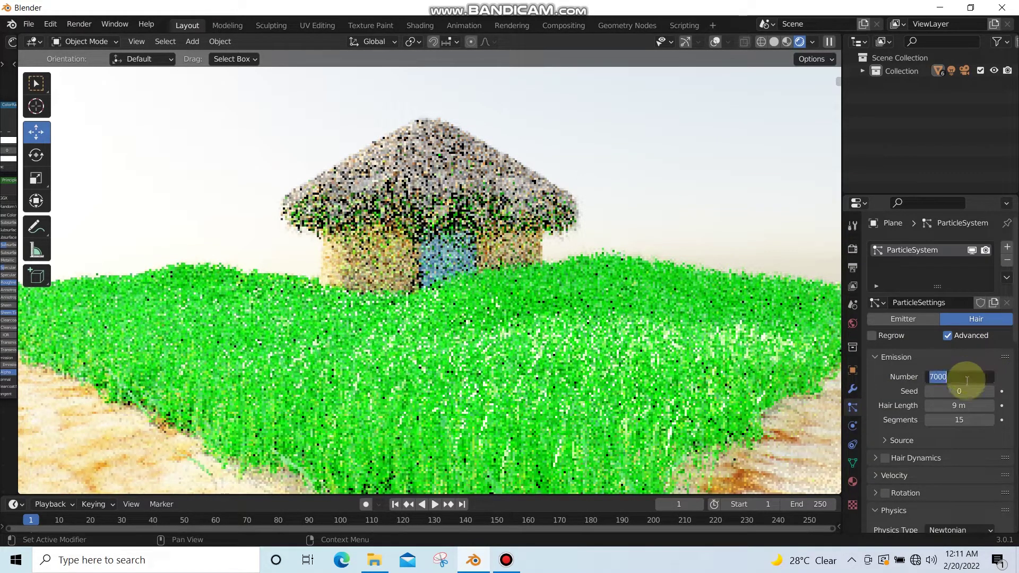
pyautogui.write('2000')
pyautogui.press('Return')
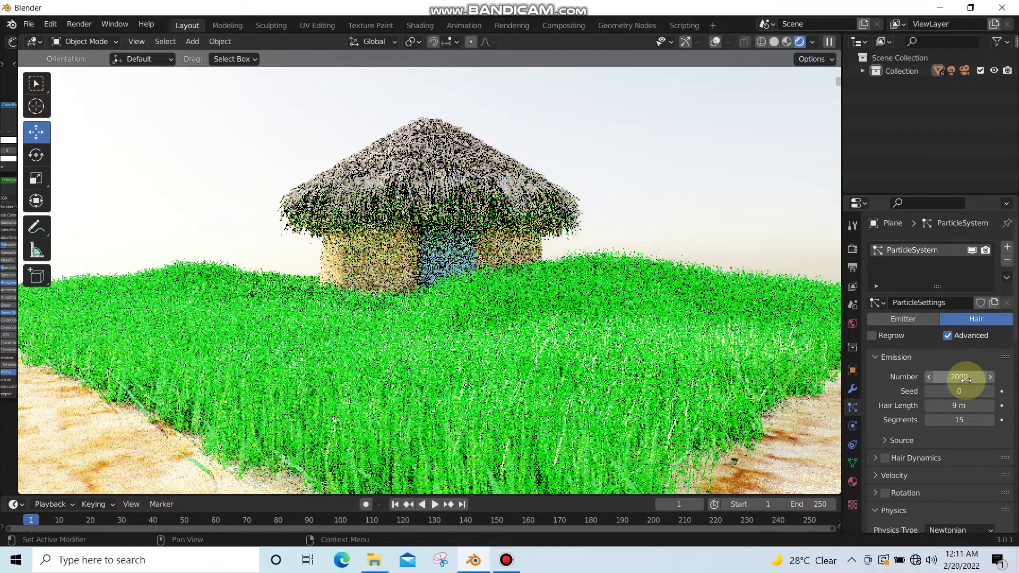
pyautogui.click(957, 405)
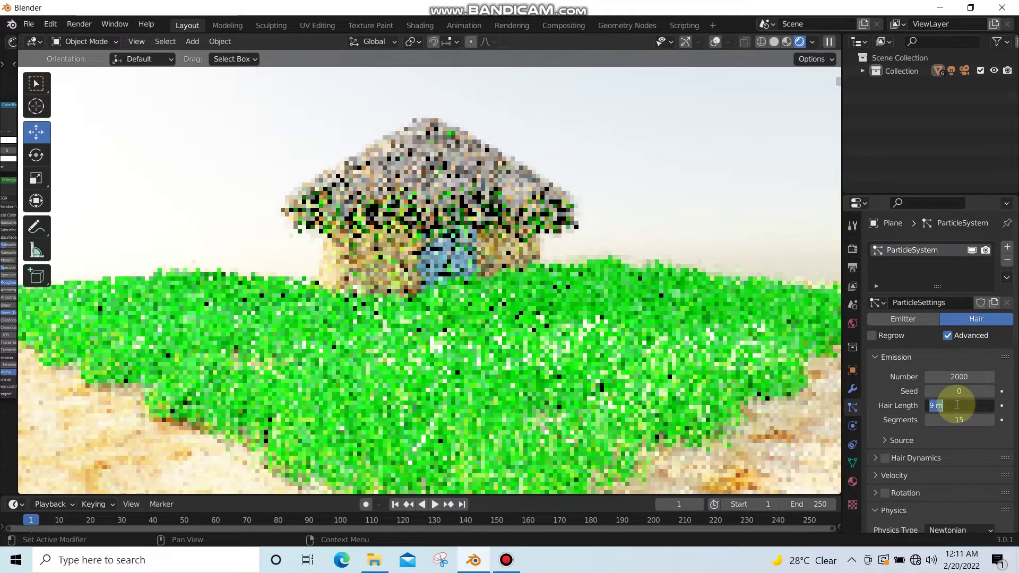
pyautogui.write('5')
pyautogui.press('Return')
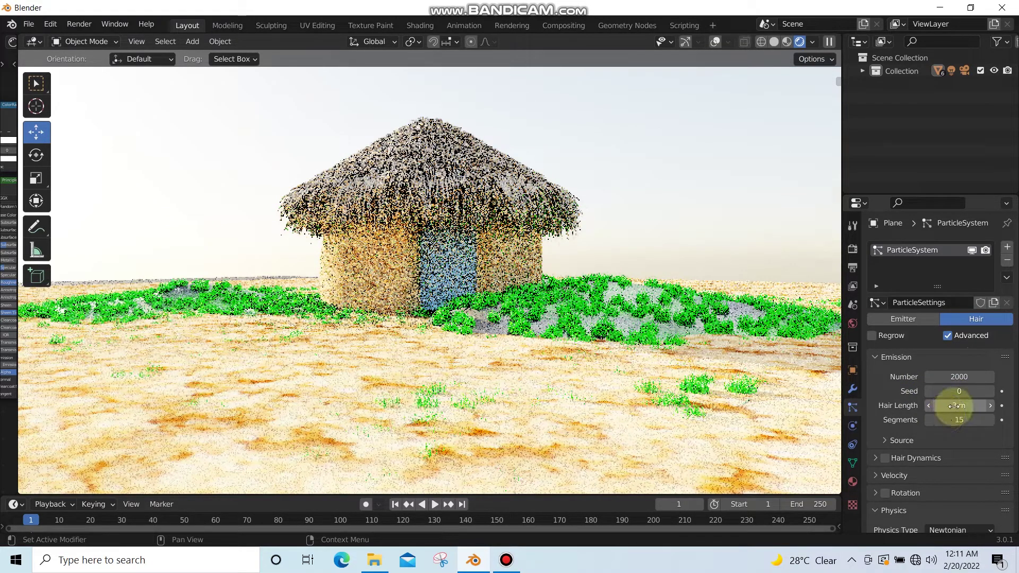
# Try grass hair lengths of 3, 1 and 3 m, settling on 6 m.
pyautogui.click(955, 405)
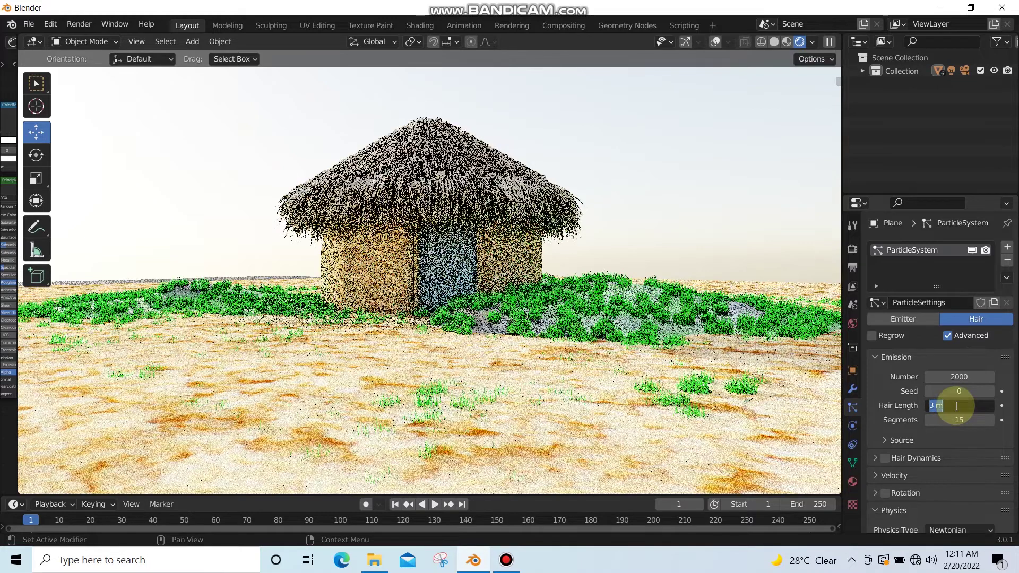
pyautogui.write('3')
pyautogui.press('Return')
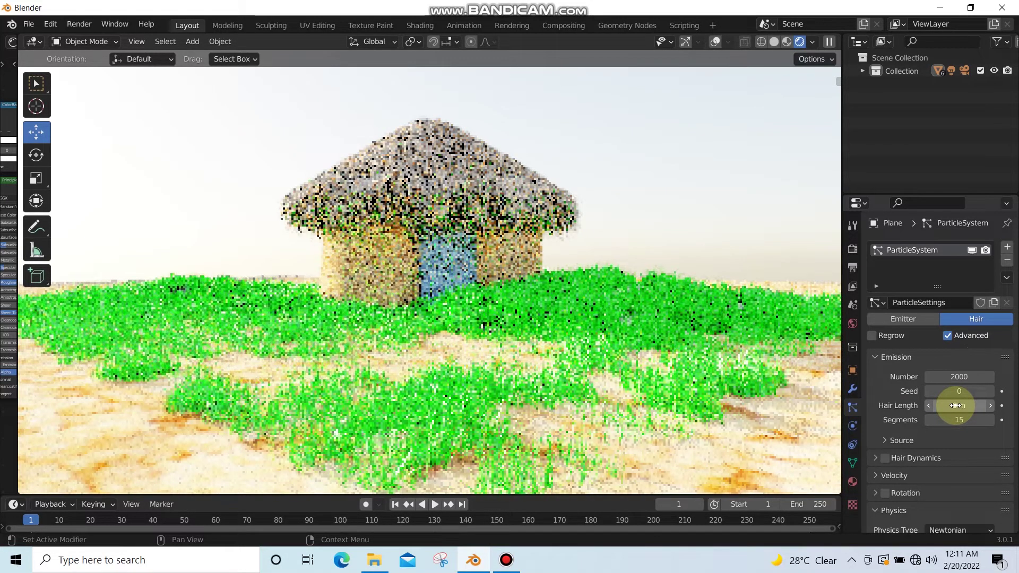
pyautogui.click(956, 405)
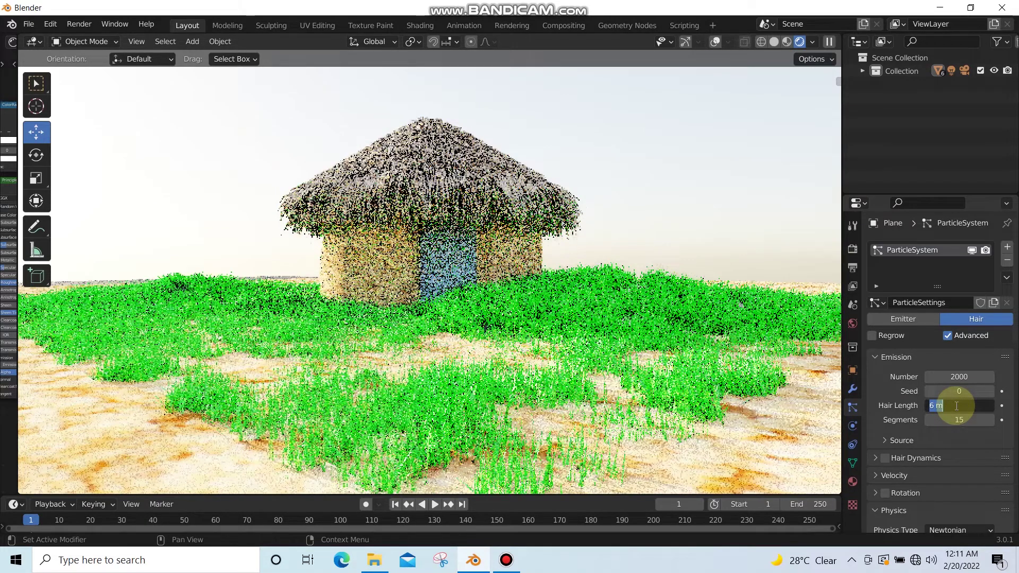
pyautogui.write('1')
pyautogui.press('Return')
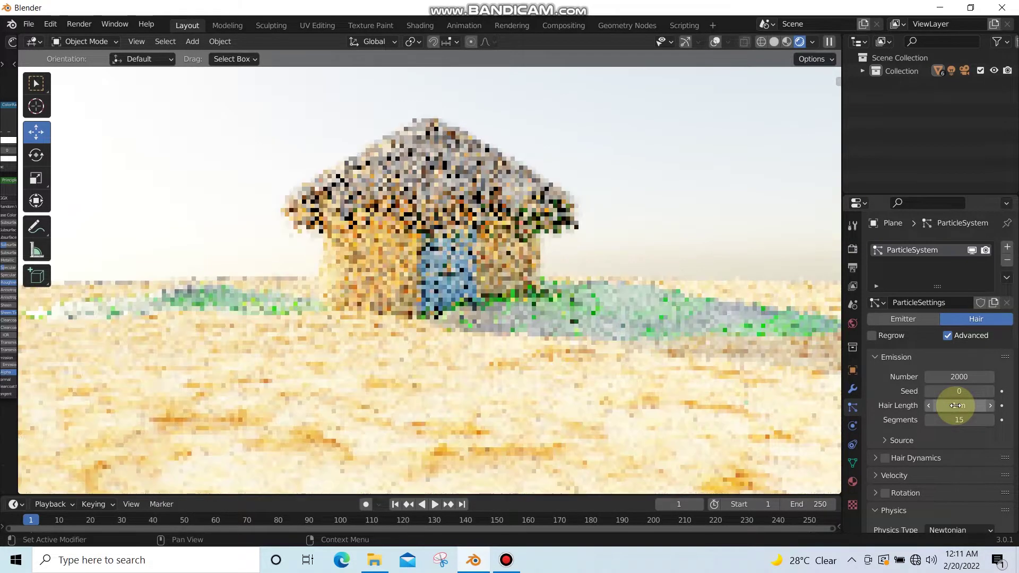
pyautogui.click(956, 405)
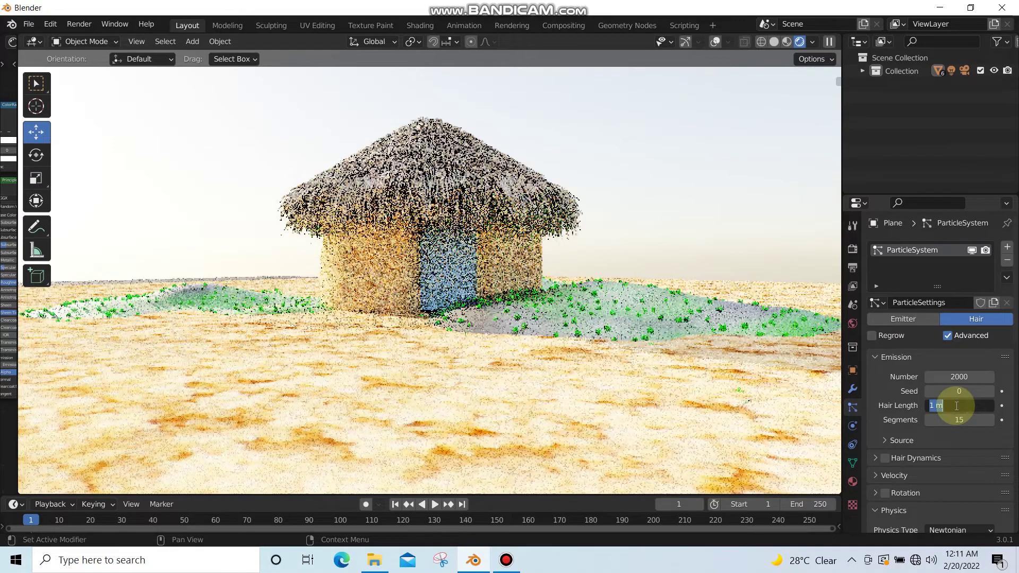
pyautogui.write('3')
pyautogui.press('Return')
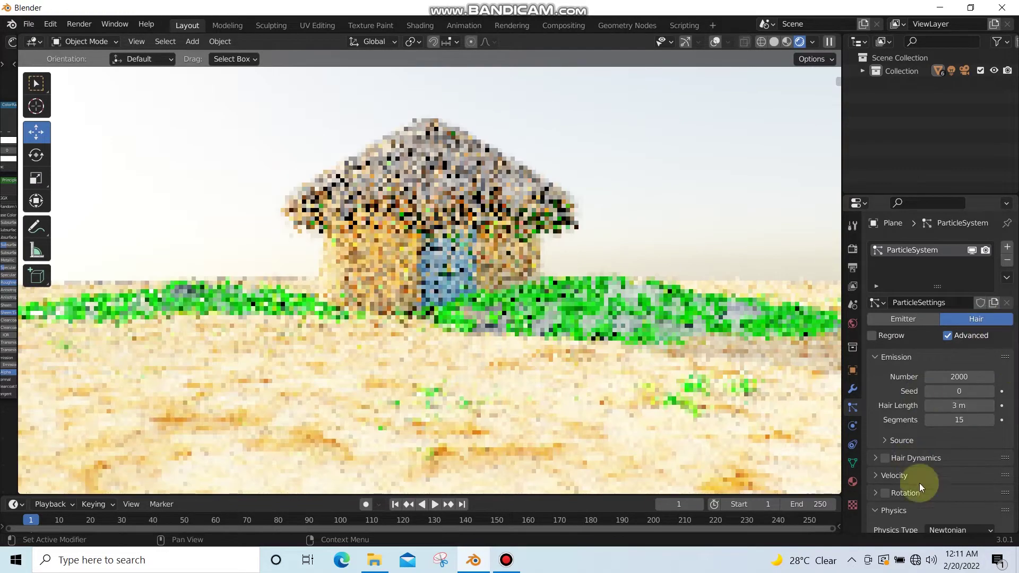
pyautogui.click(950, 408)
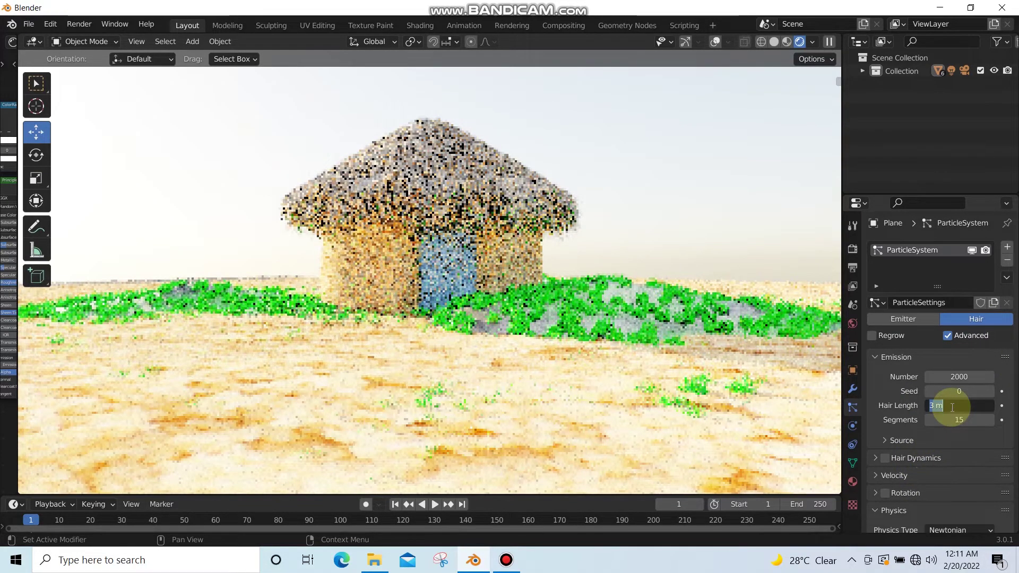
pyautogui.write('6')
pyautogui.press('Return')
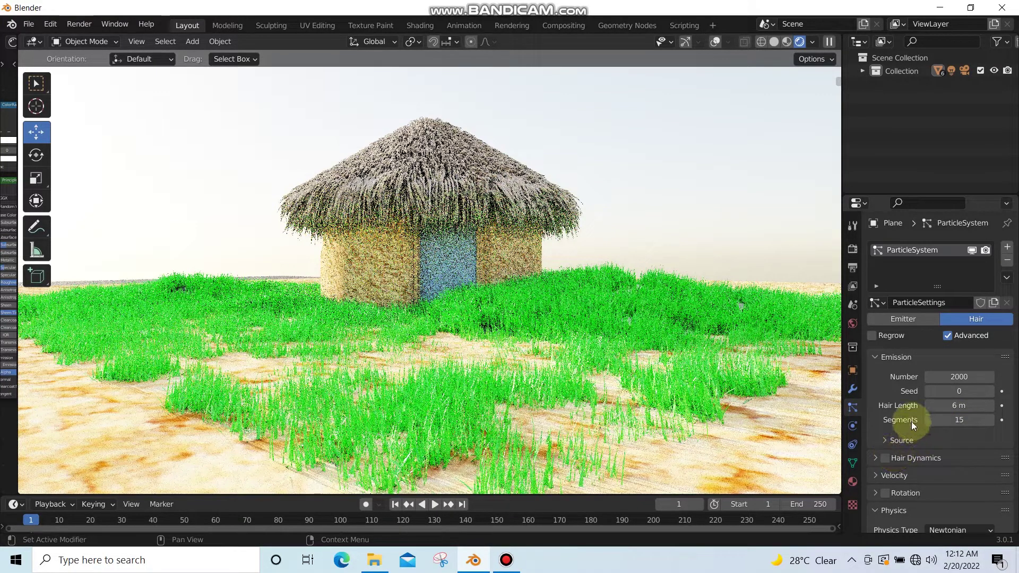
# Enable hair dynamics on the grass and set its Brownian force to 0.5.
pyautogui.scroll(-2, 912, 421)
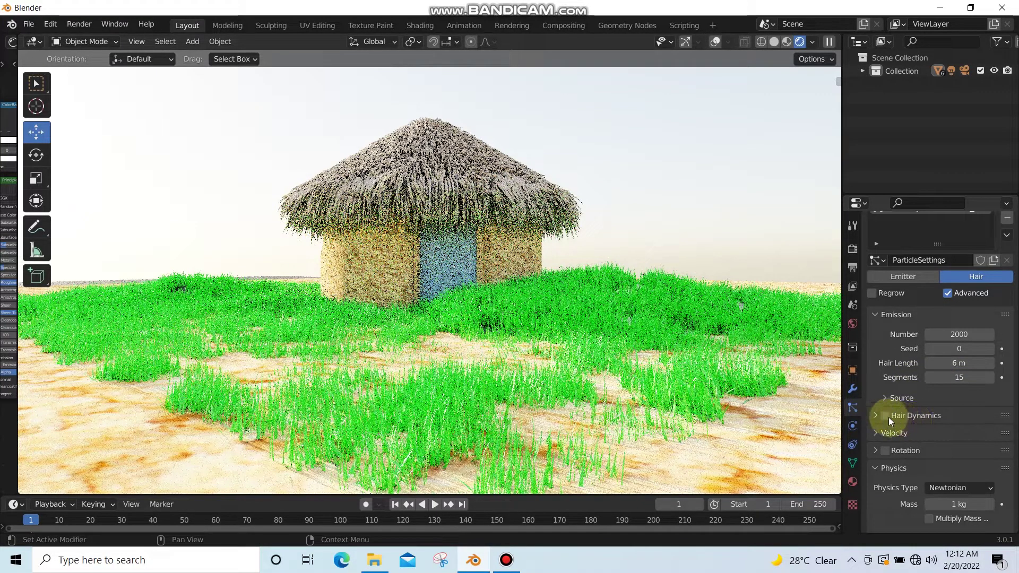
pyautogui.click(888, 417)
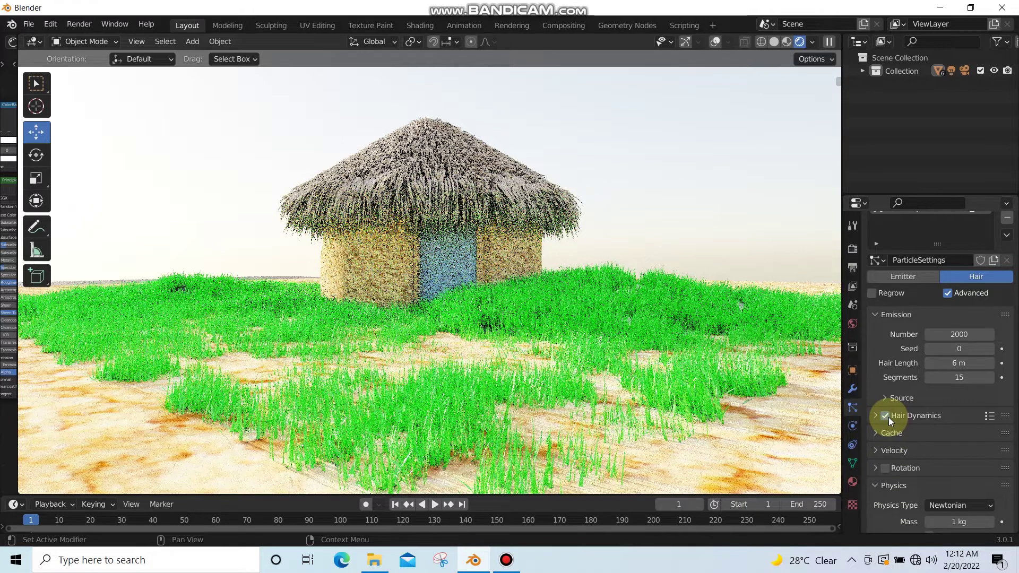
pyautogui.click(873, 415)
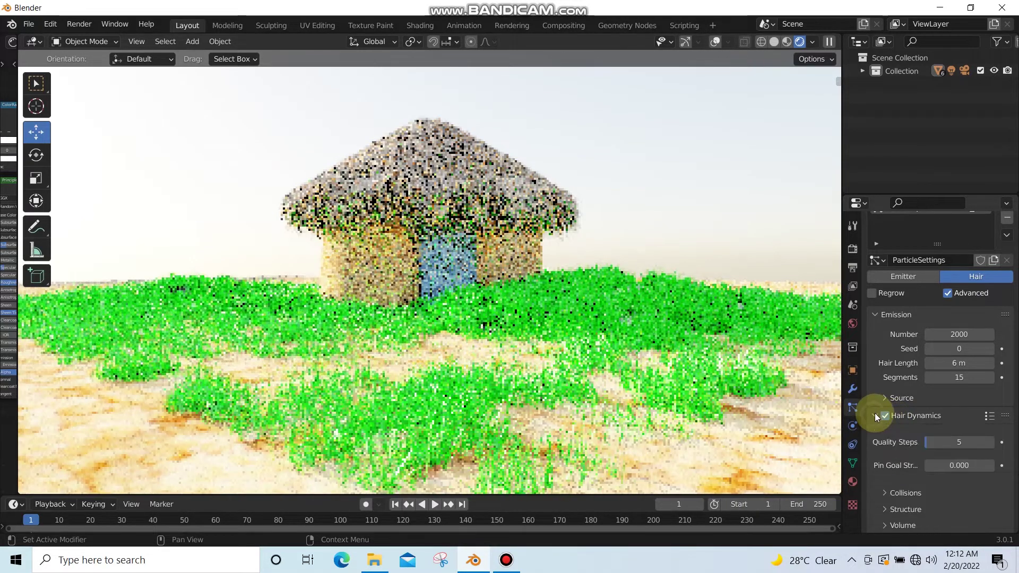
pyautogui.scroll(-3, 938, 437)
pyautogui.scroll(-2, 938, 437)
pyautogui.scroll(-1, 938, 437)
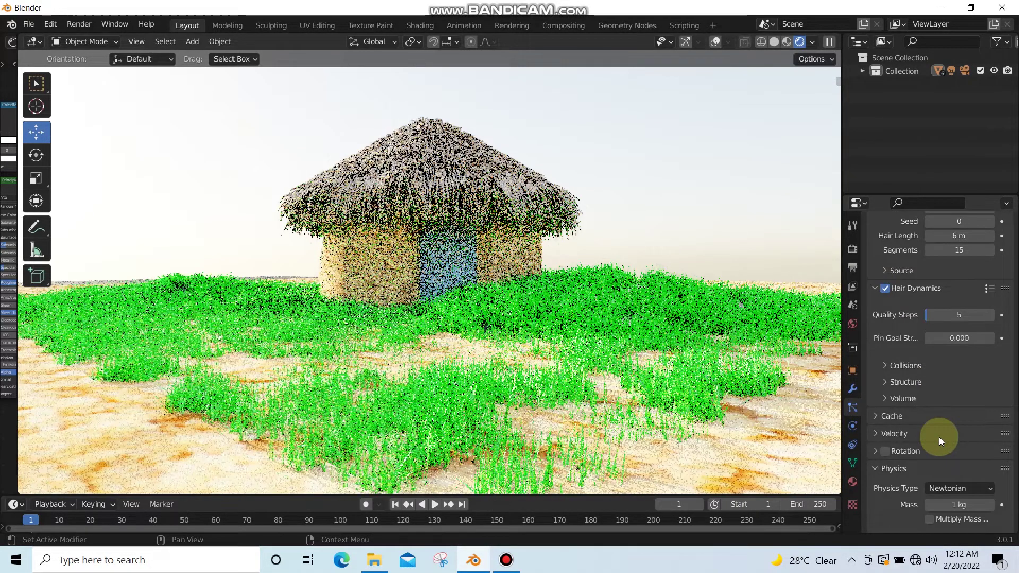
pyautogui.scroll(-2, 938, 437)
pyautogui.scroll(-3, 938, 437)
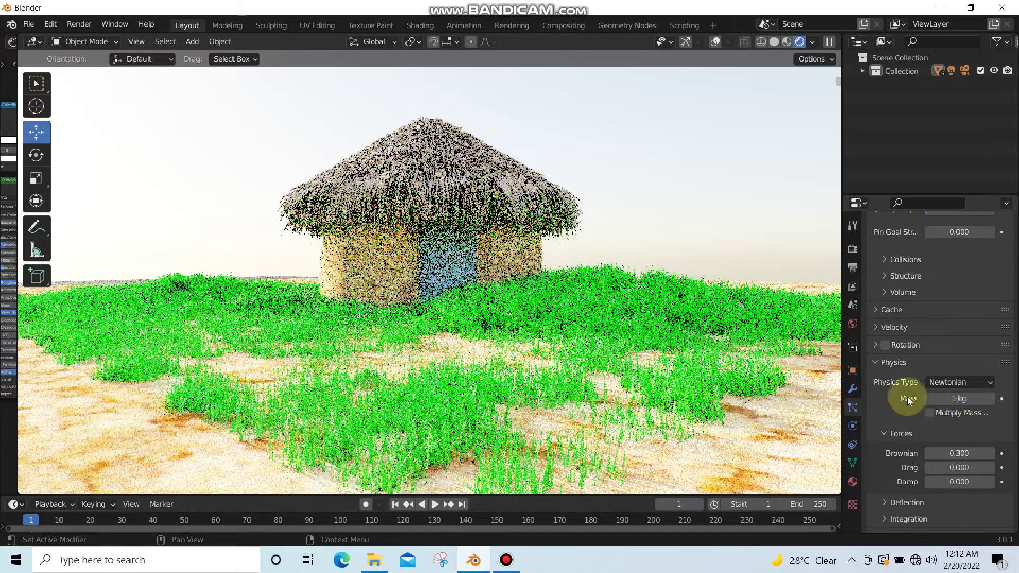
pyautogui.click(963, 451)
pyautogui.write('0.5')
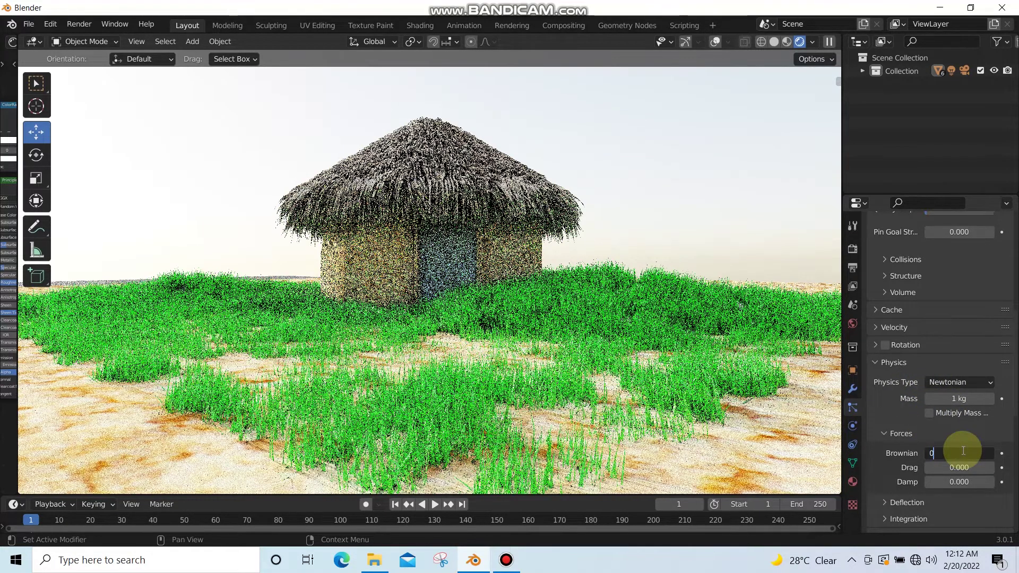
pyautogui.press('Return')
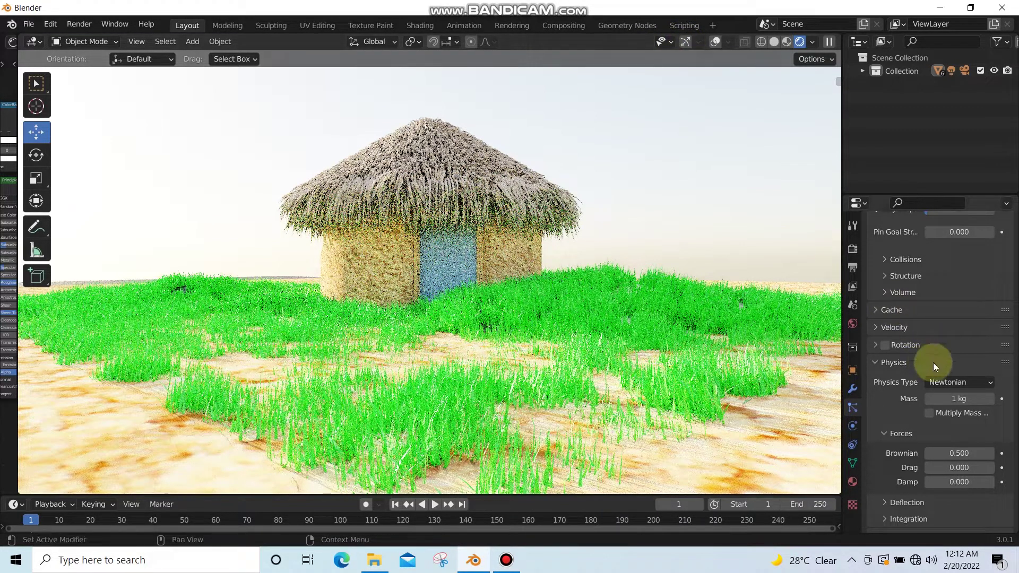
# Try 100 grass hairs, then set the emission number to 2500.
pyautogui.scroll(6, 932, 362)
pyautogui.scroll(3, 942, 358)
pyautogui.scroll(1, 955, 329)
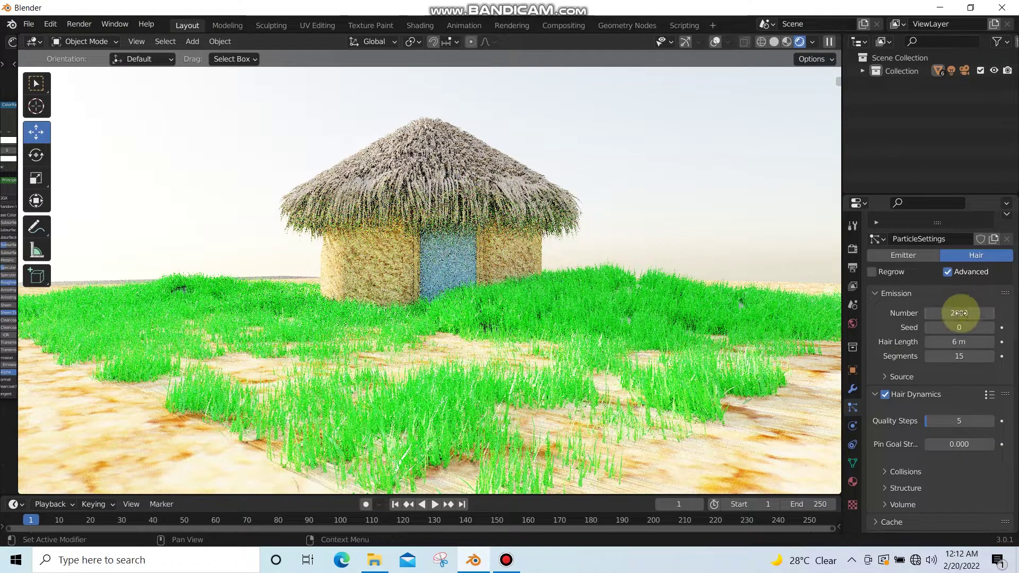
pyautogui.click(960, 313)
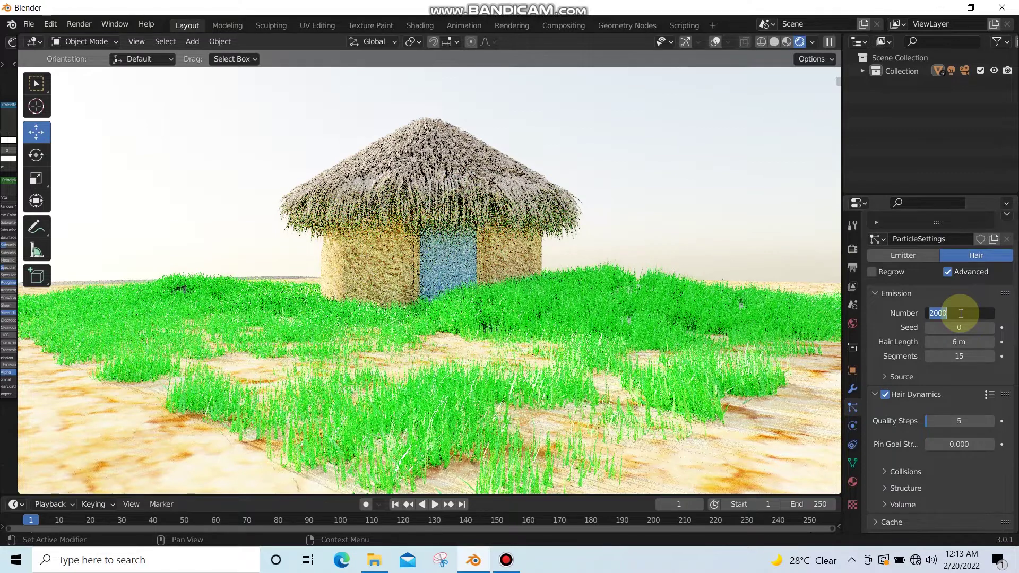
pyautogui.write('2100')
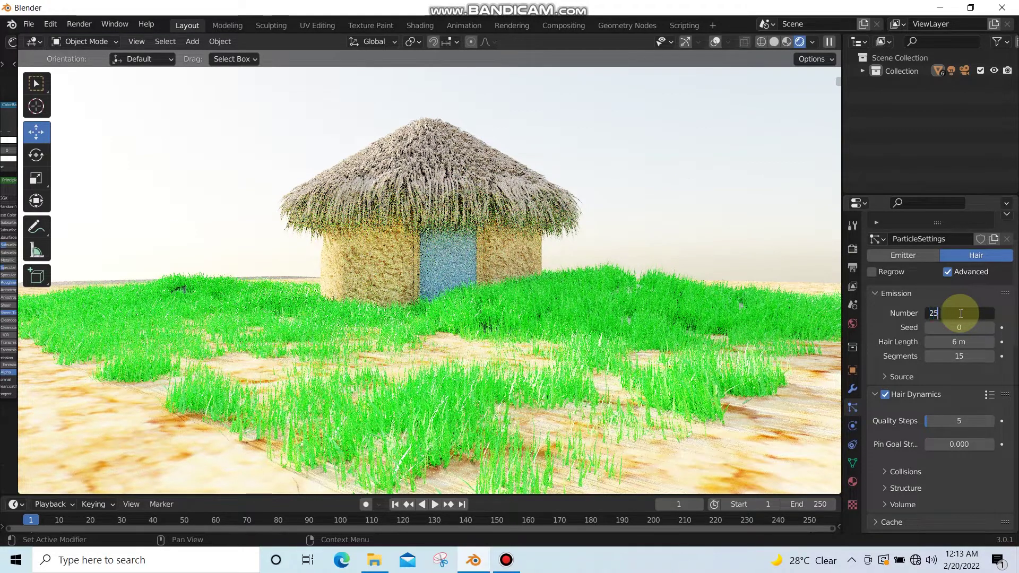
pyautogui.press('Return')
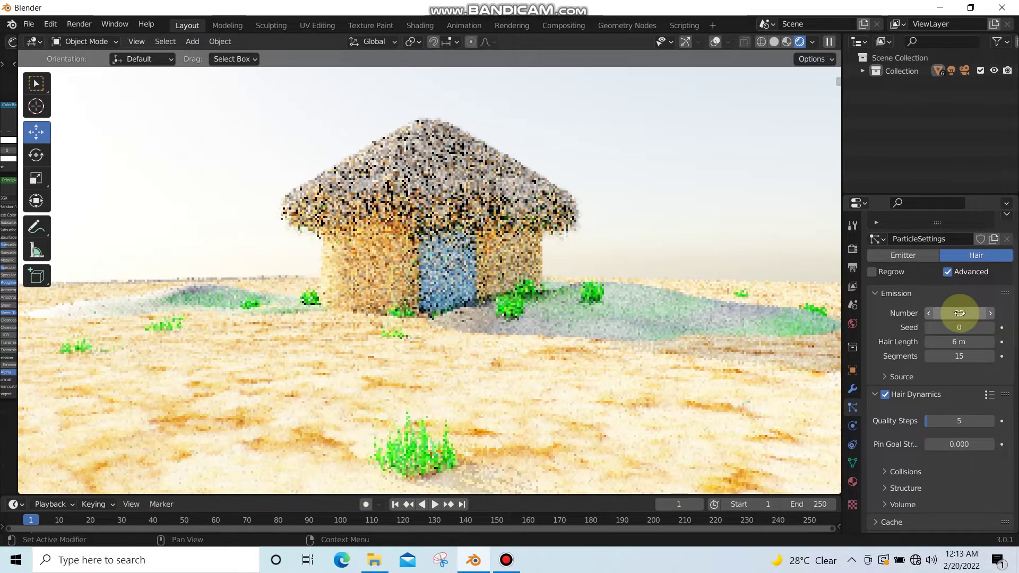
pyautogui.click(959, 313)
pyautogui.write('2500')
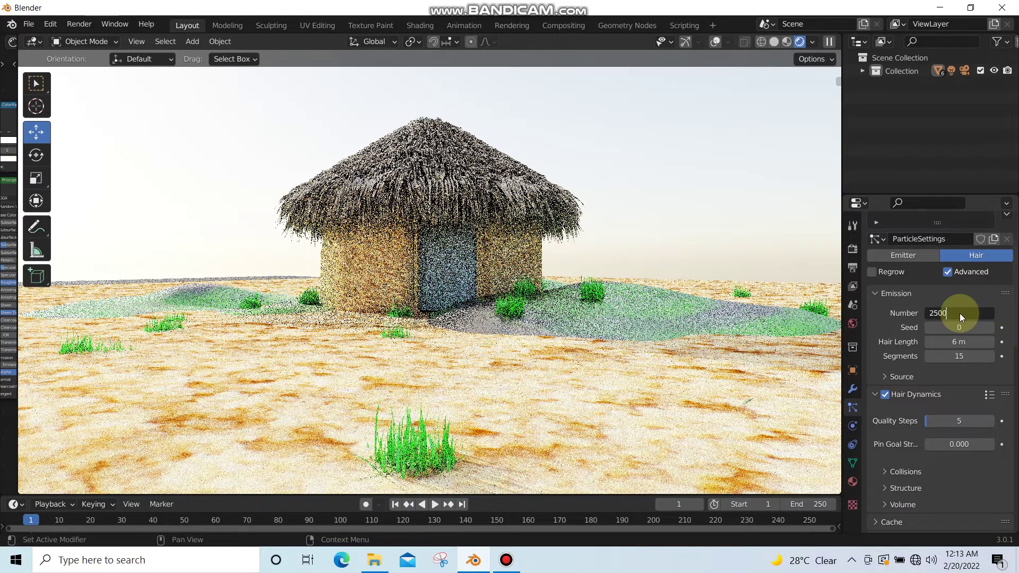
pyautogui.press('Return')
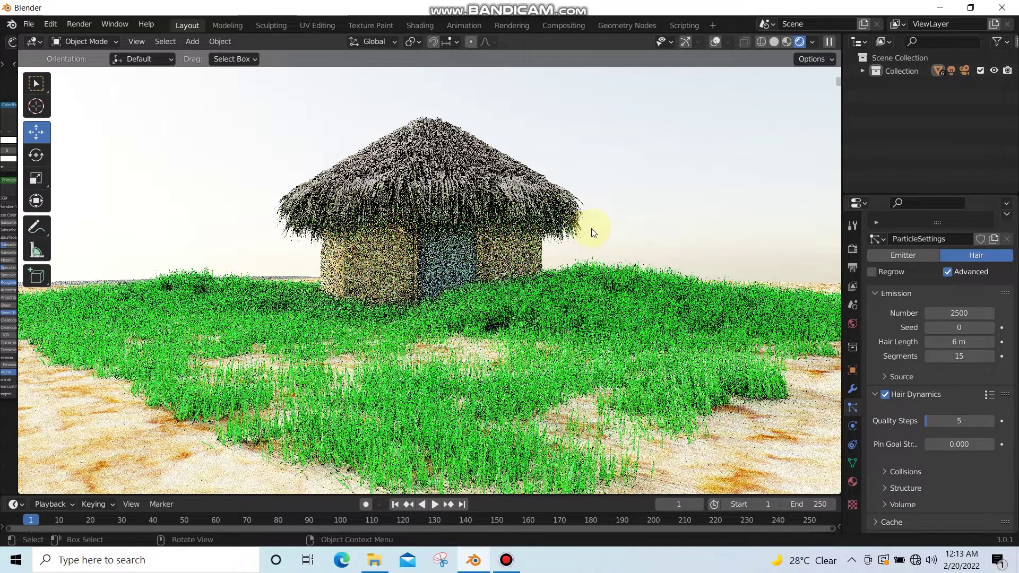
# Set the grass hair length to 10 m and the emission number to 5000.
pyautogui.click(963, 344)
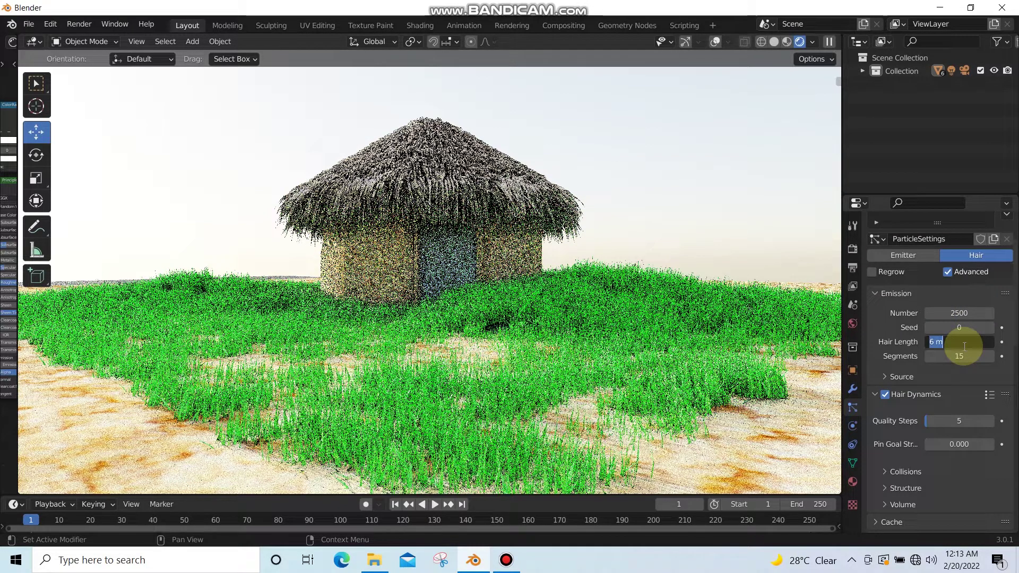
pyautogui.write('1')
pyautogui.write('0')
pyautogui.press('Return')
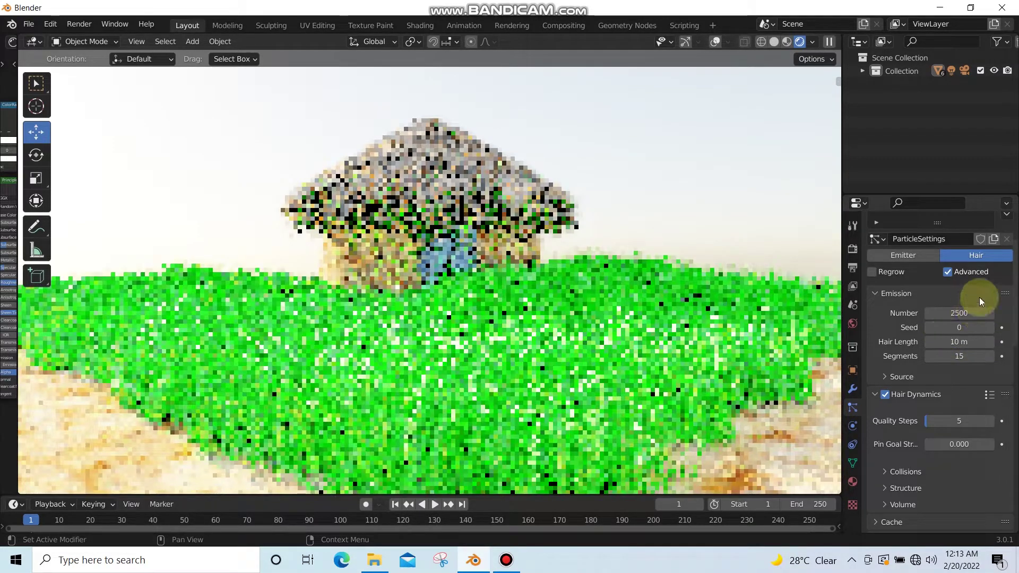
pyautogui.click(968, 313)
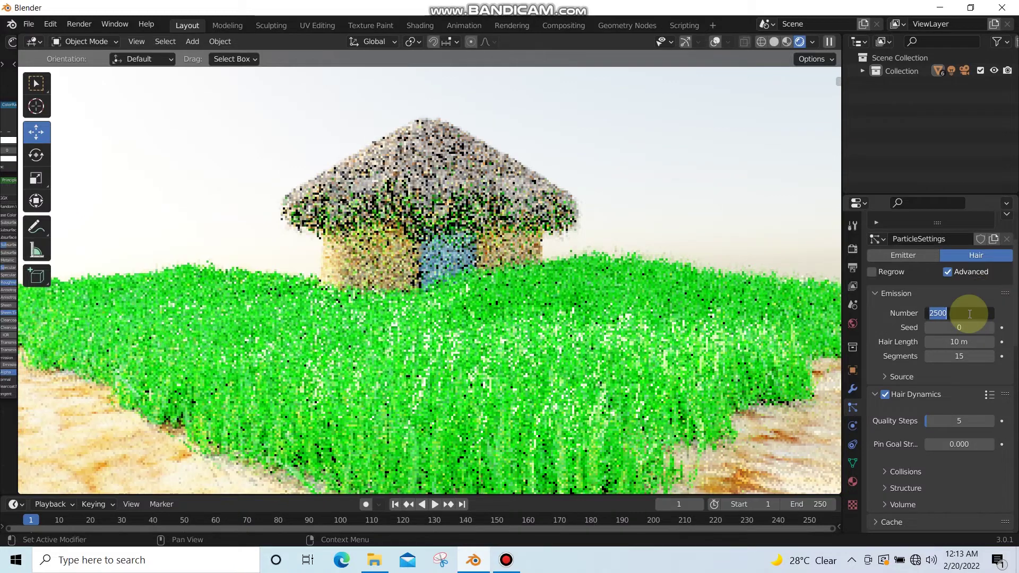
pyautogui.write('5000')
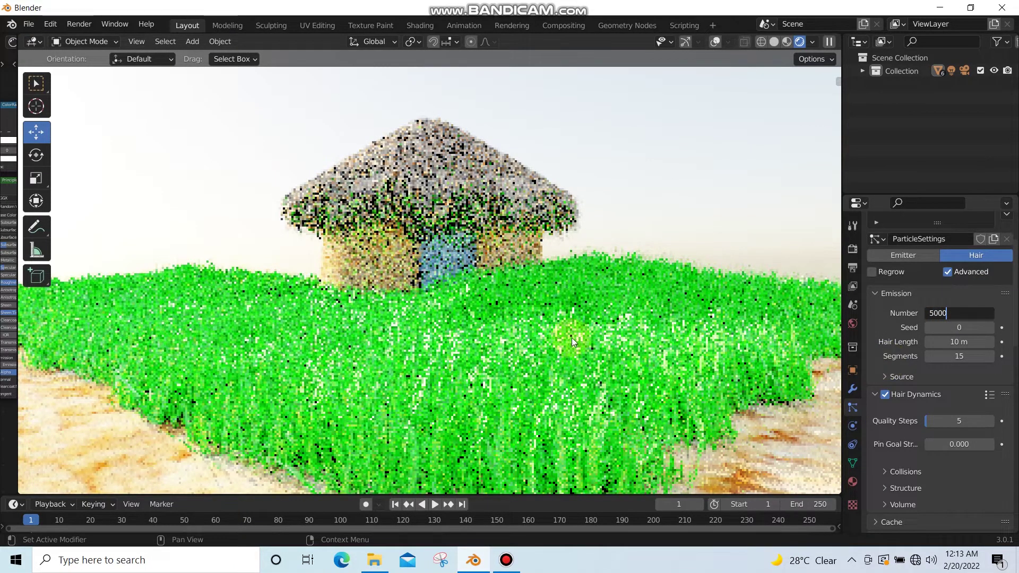
pyautogui.press('Return')
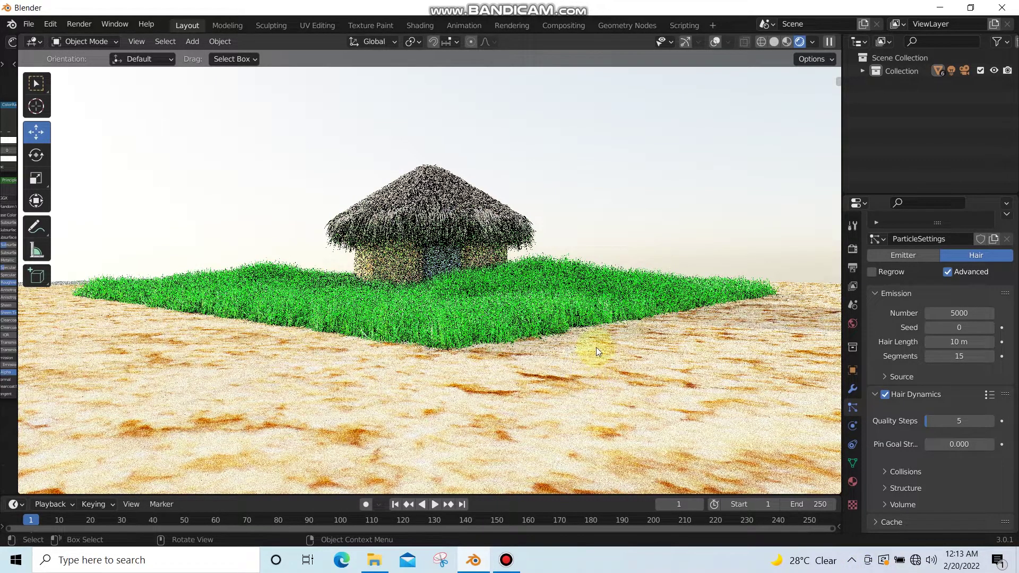
# Zoom in on the hut and tall grass, then stop the Bandicam recording.
pyautogui.scroll(3, 597, 347)
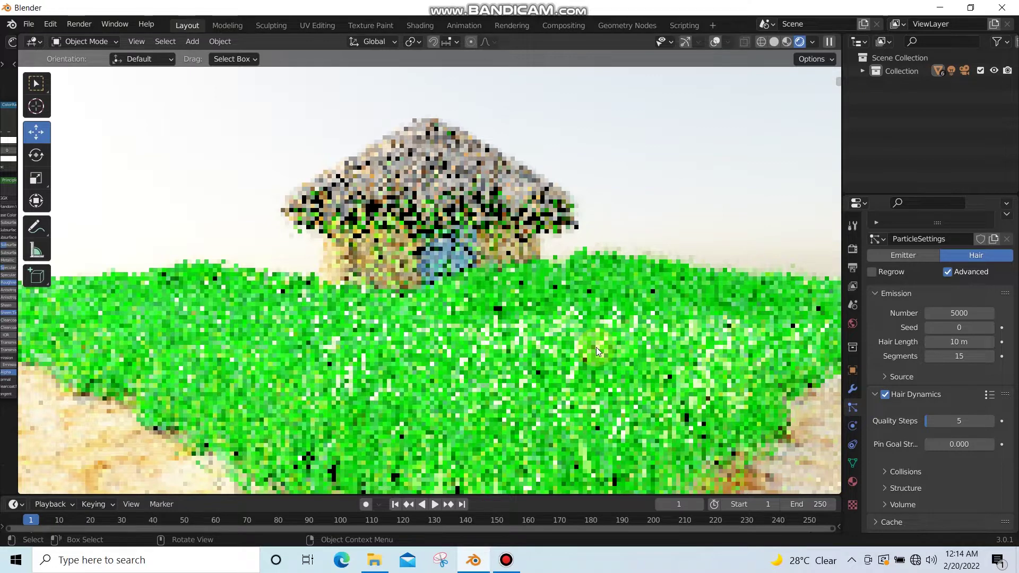
pyautogui.scroll(1, 597, 347)
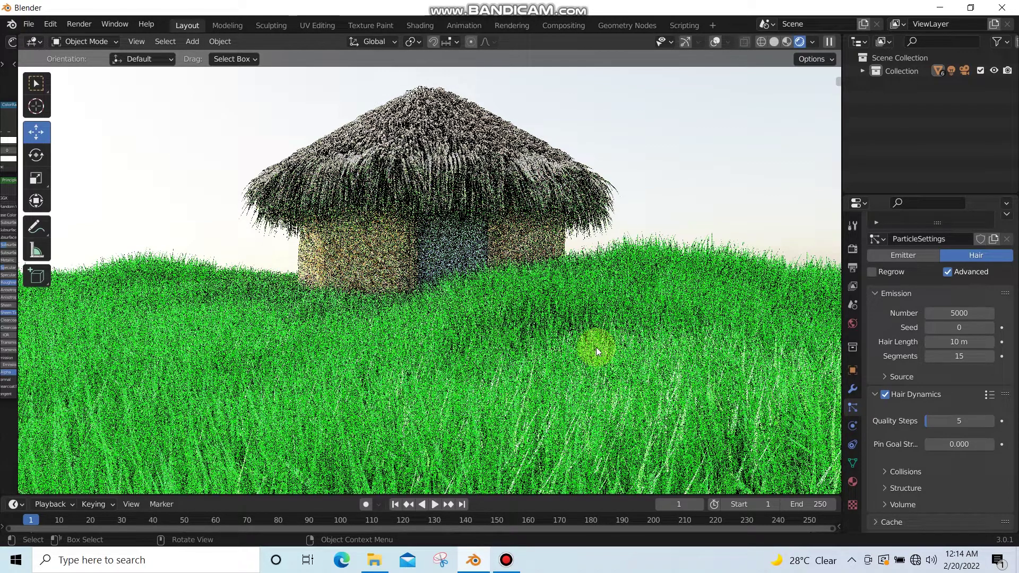
pyautogui.click(507, 558)
pyautogui.click(668, 124)
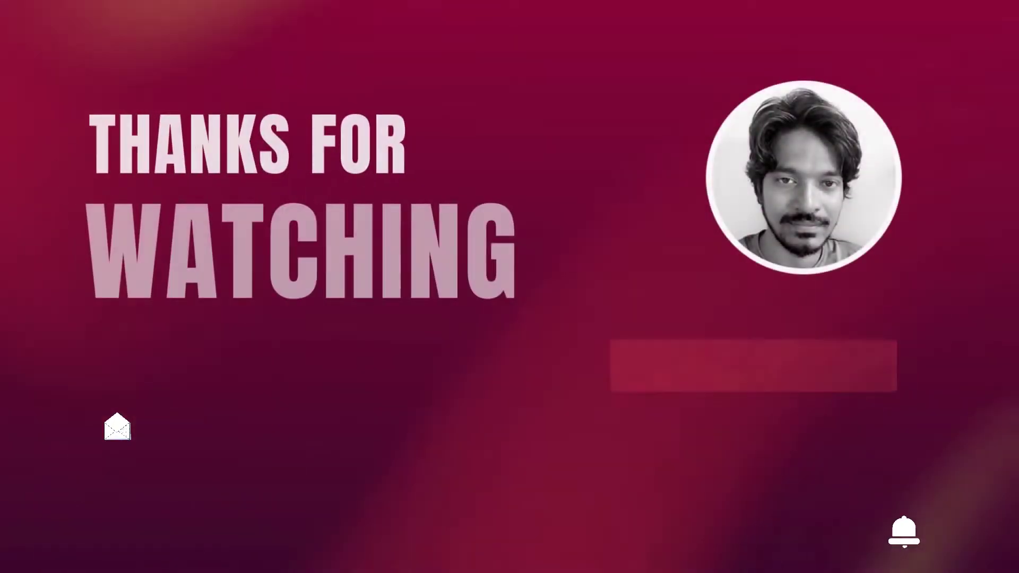